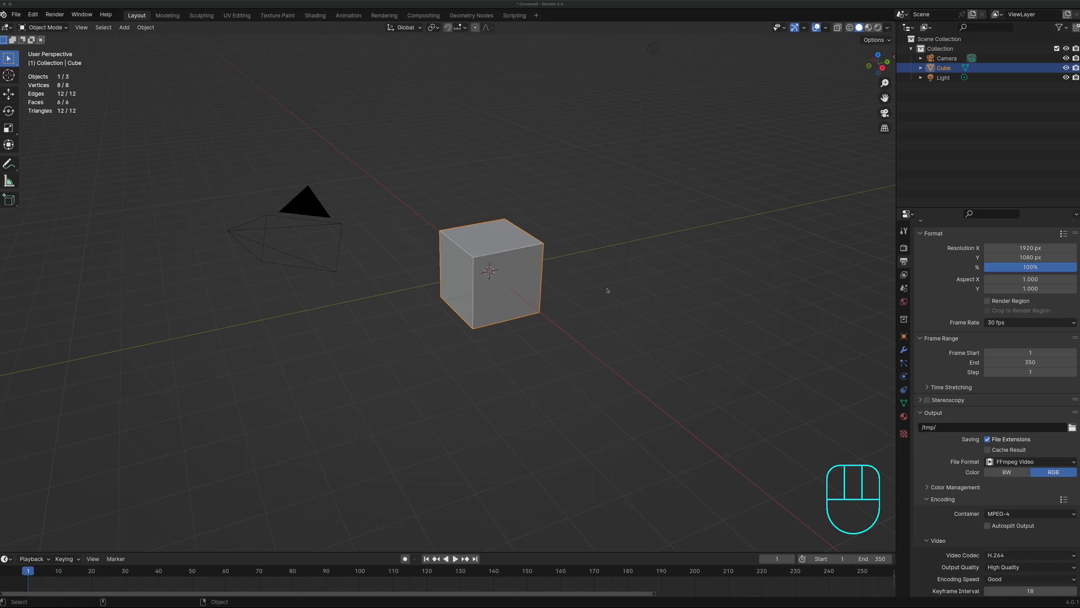
# - Orbit and pan the 3D view to examine the cube and camera from several angles
pyautogui.moveTo(878, 63); pyautogui.dragTo(895, 47)
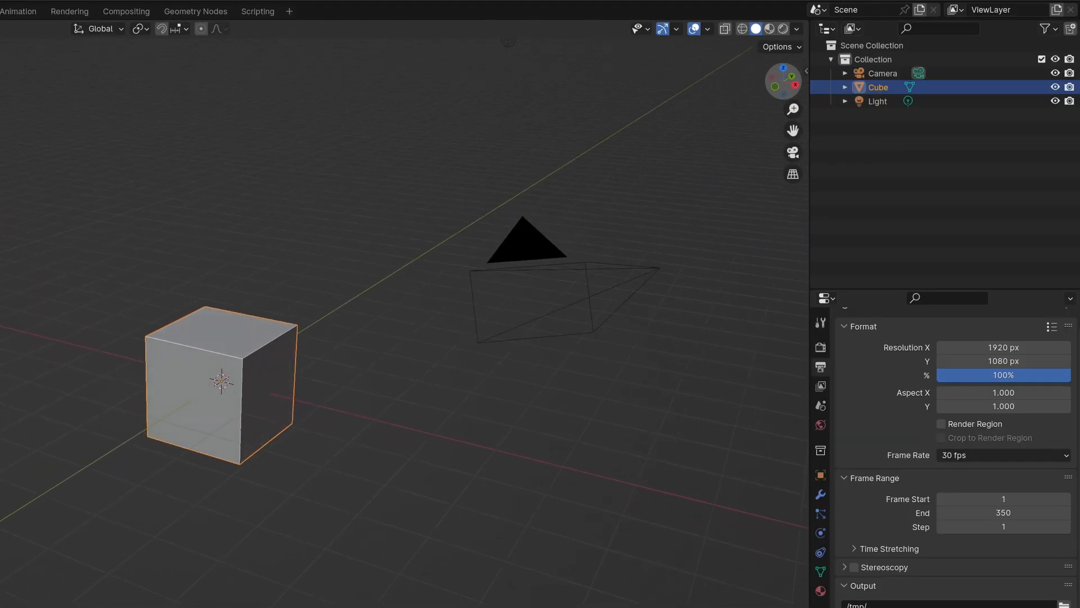
pyautogui.moveTo(784, 81)
pyautogui.mouseDown()
pyautogui.moveTo(783, 110)
pyautogui.moveTo(778, 90)
pyautogui.moveTo(790, 90)
pyautogui.mouseUp()
pyautogui.moveTo(877, 64); pyautogui.dragTo(878, 61)
pyautogui.moveTo(884, 98)
pyautogui.mouseDown()
pyautogui.moveTo(839, 98)
pyautogui.moveTo(893, 102)
pyautogui.mouseUp()
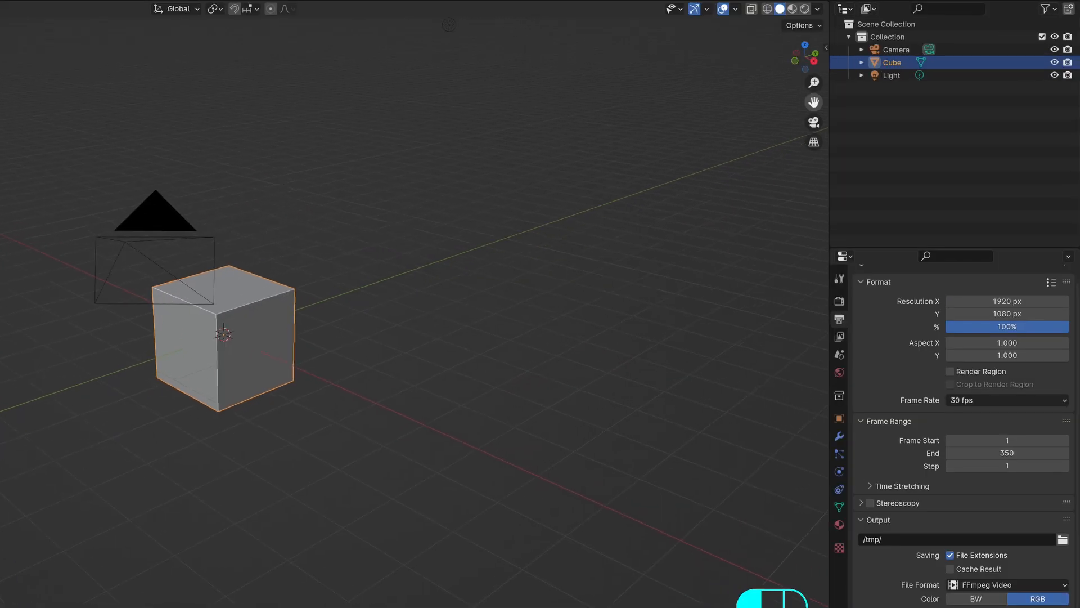
pyautogui.moveTo(814, 102)
pyautogui.mouseDown()
pyautogui.moveTo(858, 126)
pyautogui.moveTo(802, 77)
pyautogui.moveTo(819, 102)
pyautogui.moveTo(814, 68)
pyautogui.moveTo(814, 95)
pyautogui.moveTo(815, 85)
pyautogui.mouseUp()
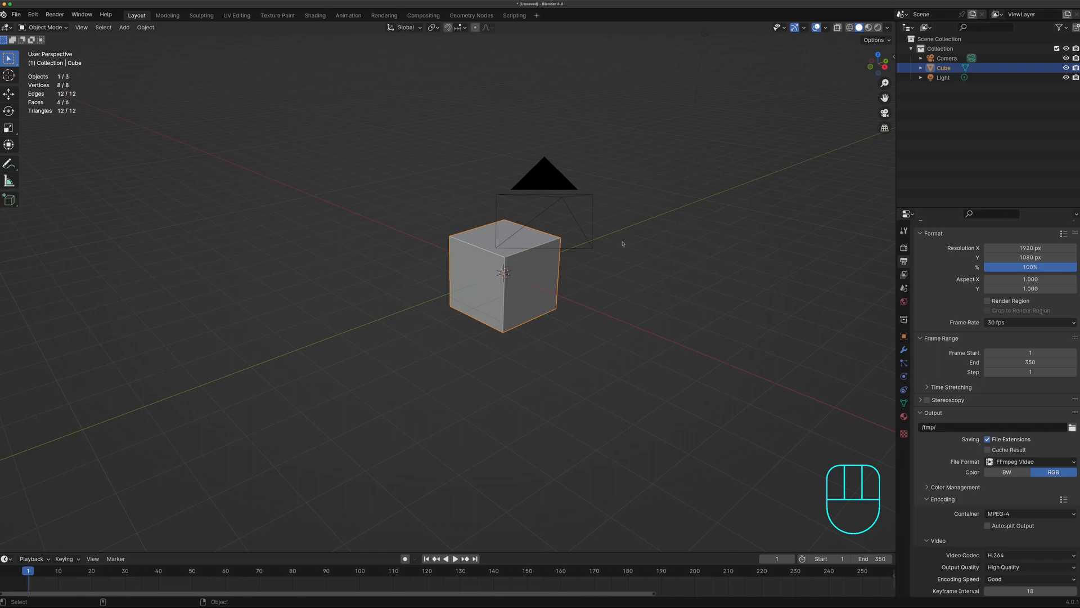
pyautogui.moveTo(623, 243)
pyautogui.mouseDown(button='middle')
pyautogui.moveTo(586, 244)
pyautogui.moveTo(618, 230)
pyautogui.moveTo(632, 248)
pyautogui.moveTo(581, 241)
pyautogui.moveTo(627, 229)
pyautogui.moveTo(603, 241)
pyautogui.moveTo(609, 219)
pyautogui.moveTo(616, 236)
pyautogui.mouseUp(button='middle')
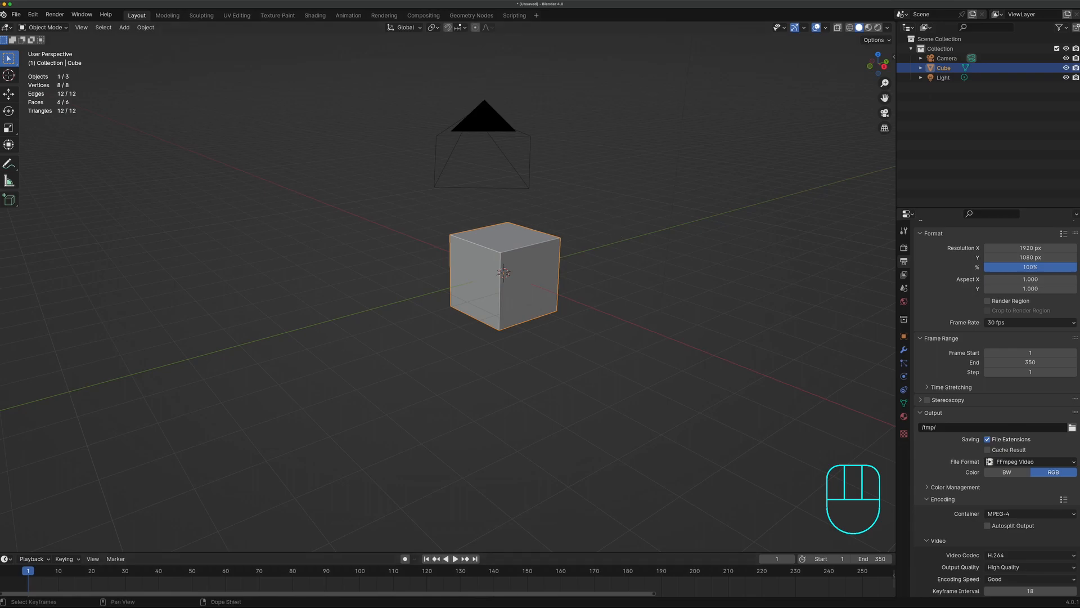
# - Activate the Move tool and shift the cube slightly along individual axes with its gizmo arrows
pyautogui.click(8, 94)
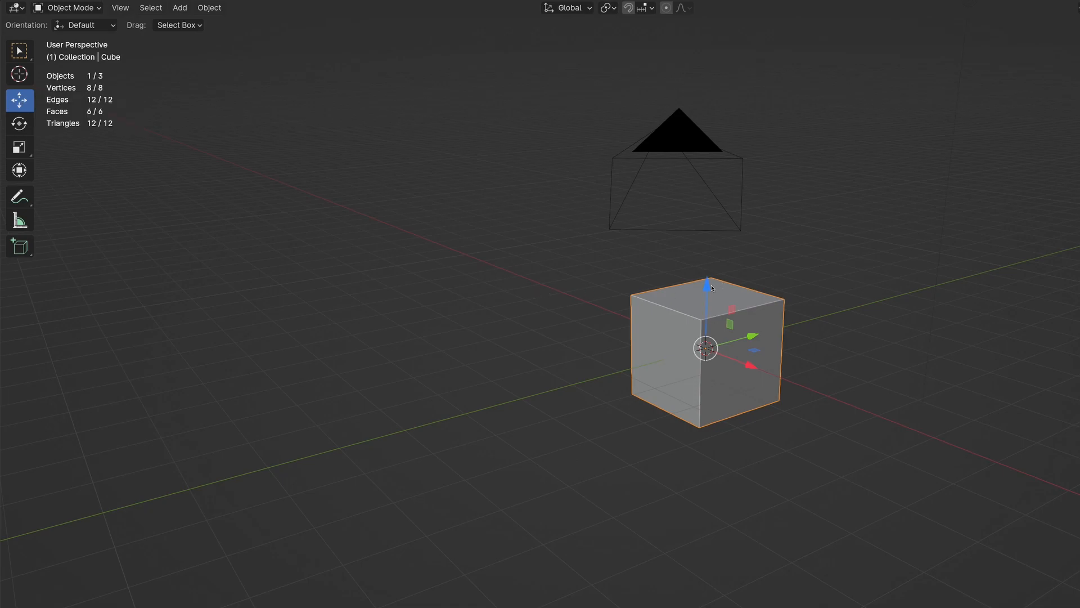
pyautogui.moveTo(705, 289); pyautogui.dragTo(749, 287)
pyautogui.moveTo(537, 284)
pyautogui.mouseDown()
pyautogui.moveTo(619, 324)
pyautogui.moveTo(539, 287)
pyautogui.moveTo(535, 301)
pyautogui.mouseUp()
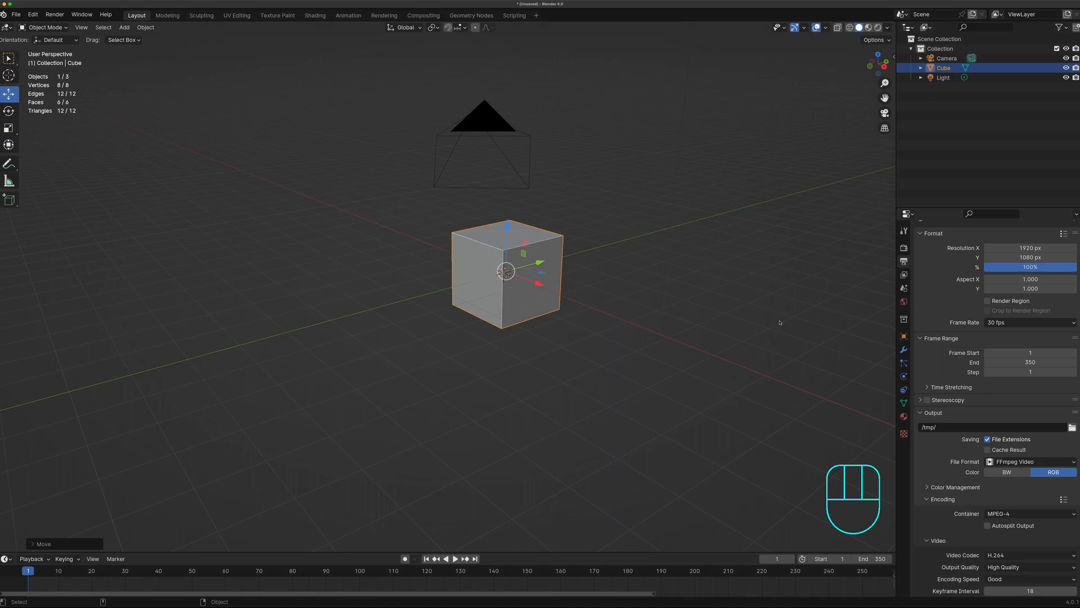
# - Try moving the cube freely without an axis constraint, and undo that move
pyautogui.press('g')
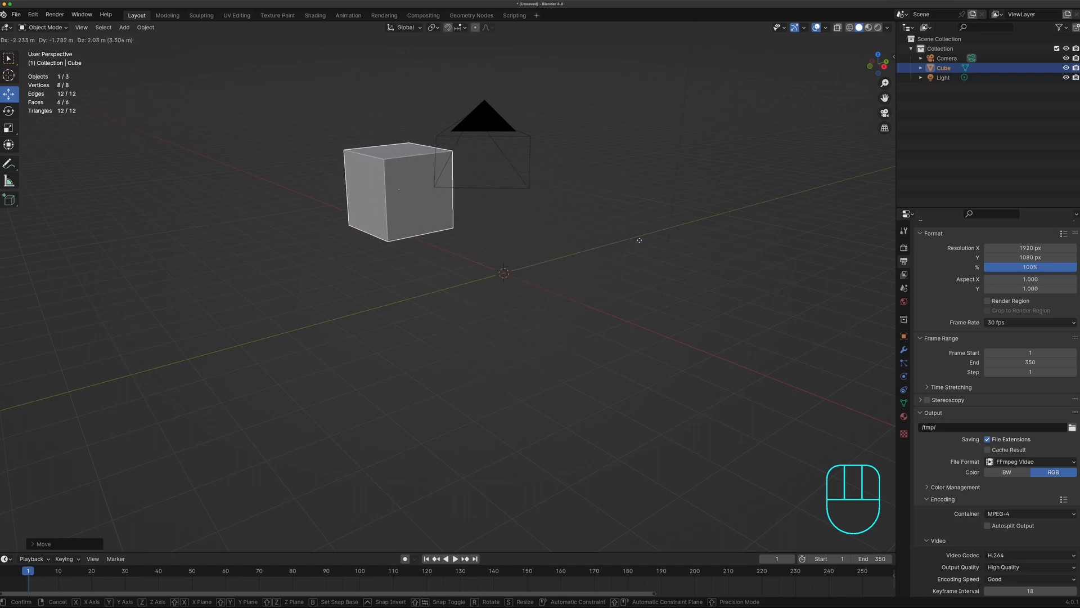
pyautogui.click(527, 284)
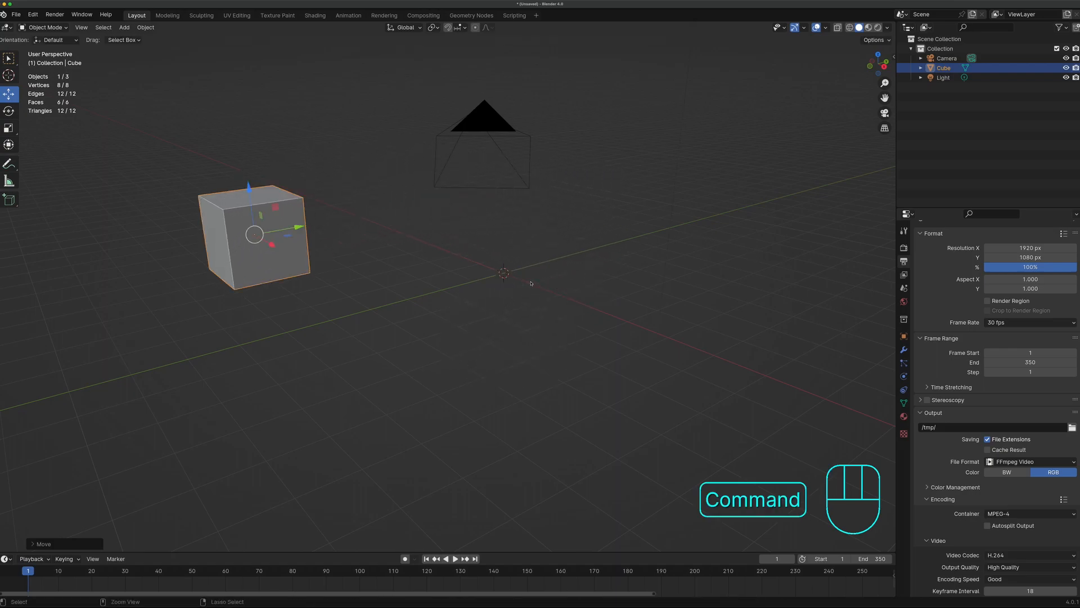
pyautogui.press('super+z')
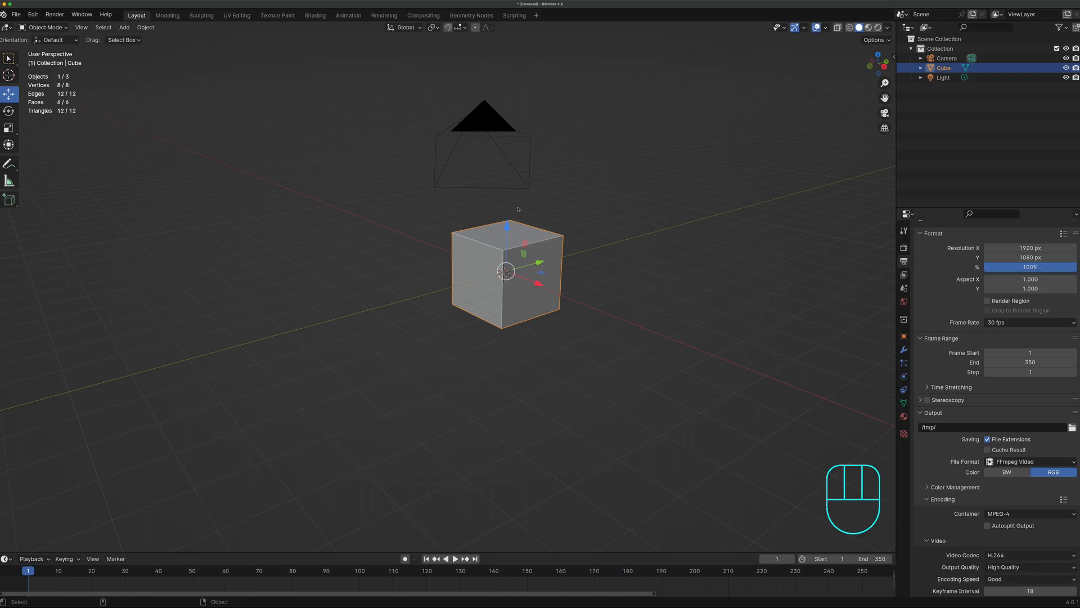
# - Raise the cube slightly along Z with the Move gizmo, and try a further move constrained to the Z axis
pyautogui.moveTo(507, 226)
pyautogui.mouseDown()
pyautogui.moveTo(506, 185)
pyautogui.moveTo(503, 313)
pyautogui.moveTo(494, 159)
pyautogui.moveTo(498, 217)
pyautogui.mouseUp()
pyautogui.press('g')
pyautogui.press('z')
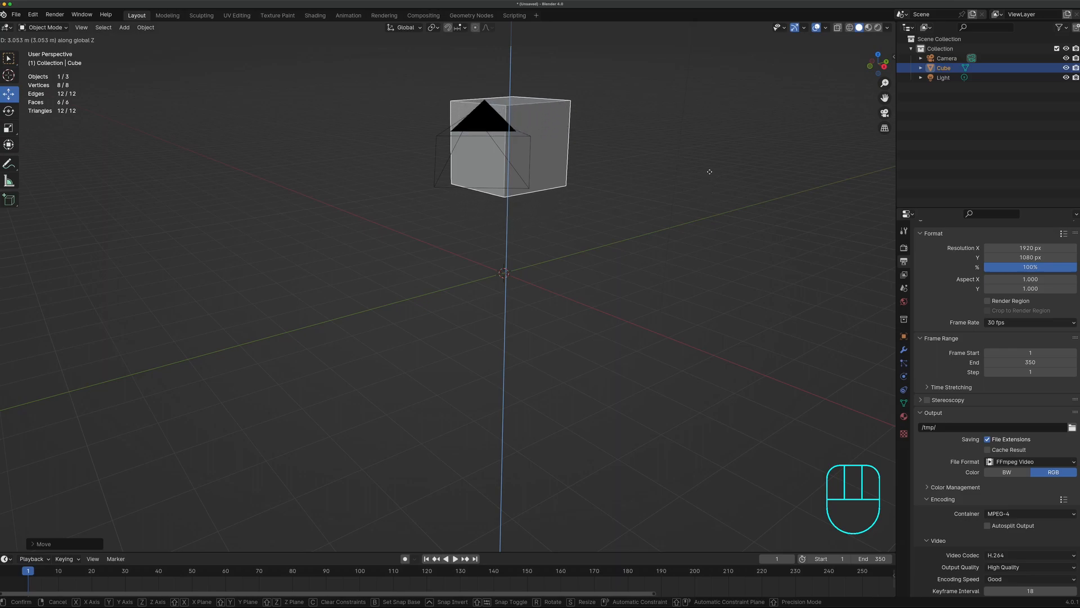
pyautogui.rightClick(710, 171)
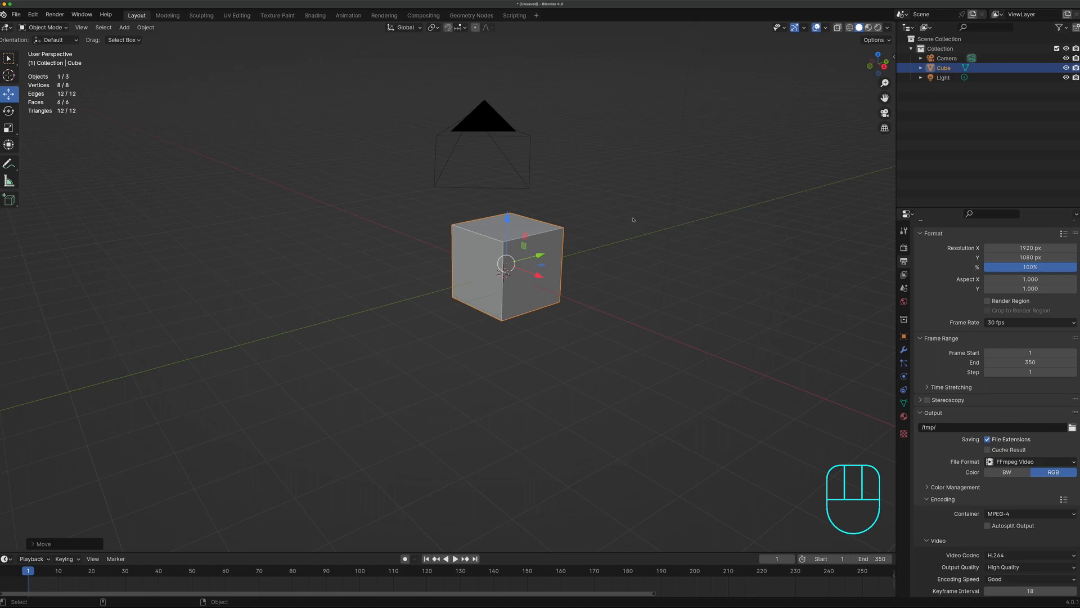
# - Try rotating the cube freely and around the global Z axis, cancelling both rotations
pyautogui.press('r')
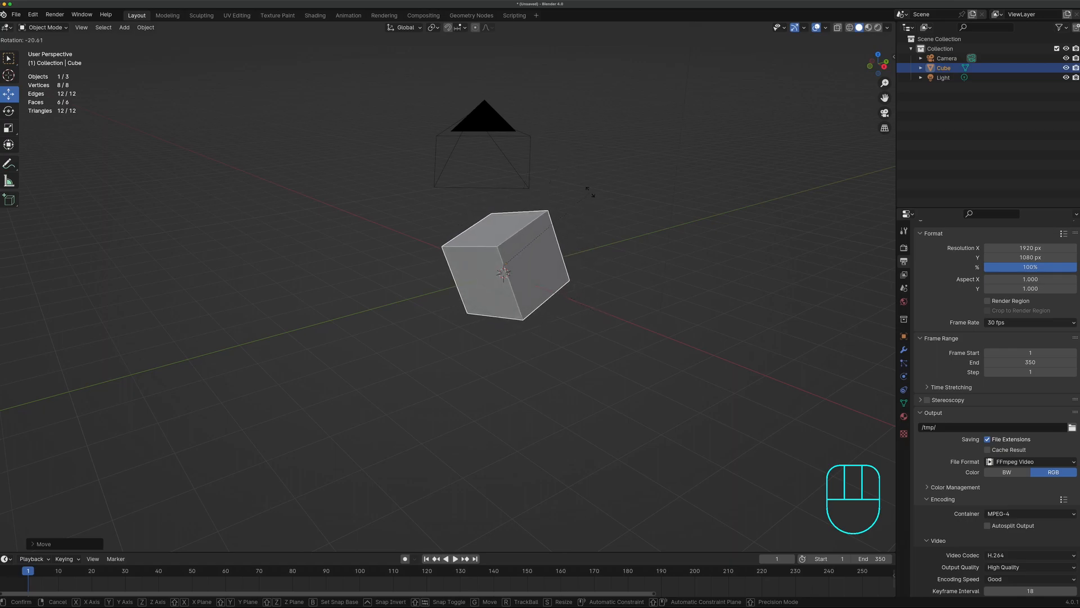
pyautogui.rightClick(652, 252)
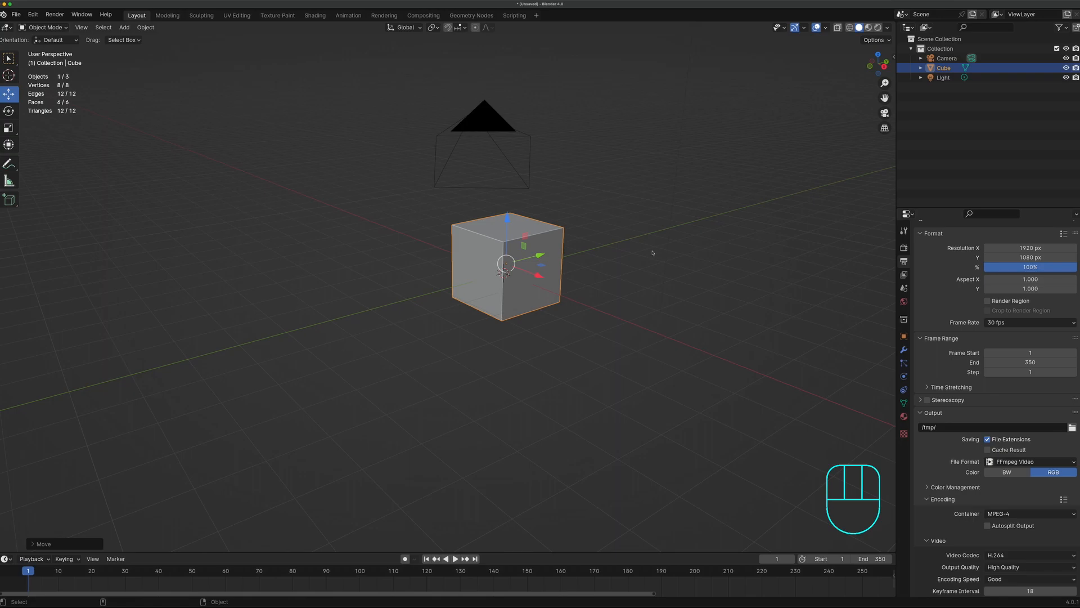
pyautogui.press('r')
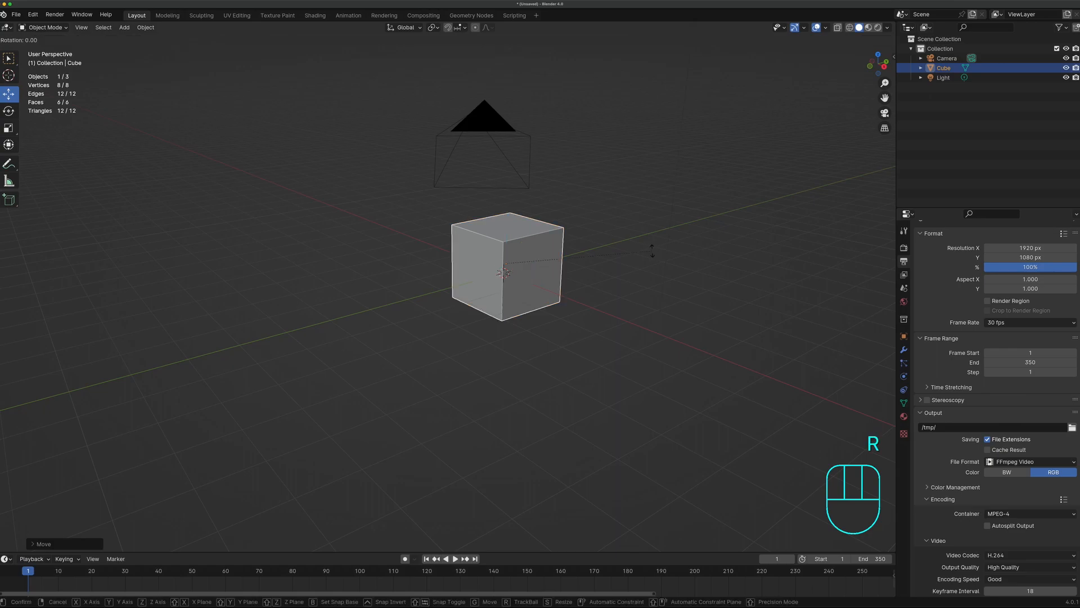
pyautogui.press('z')
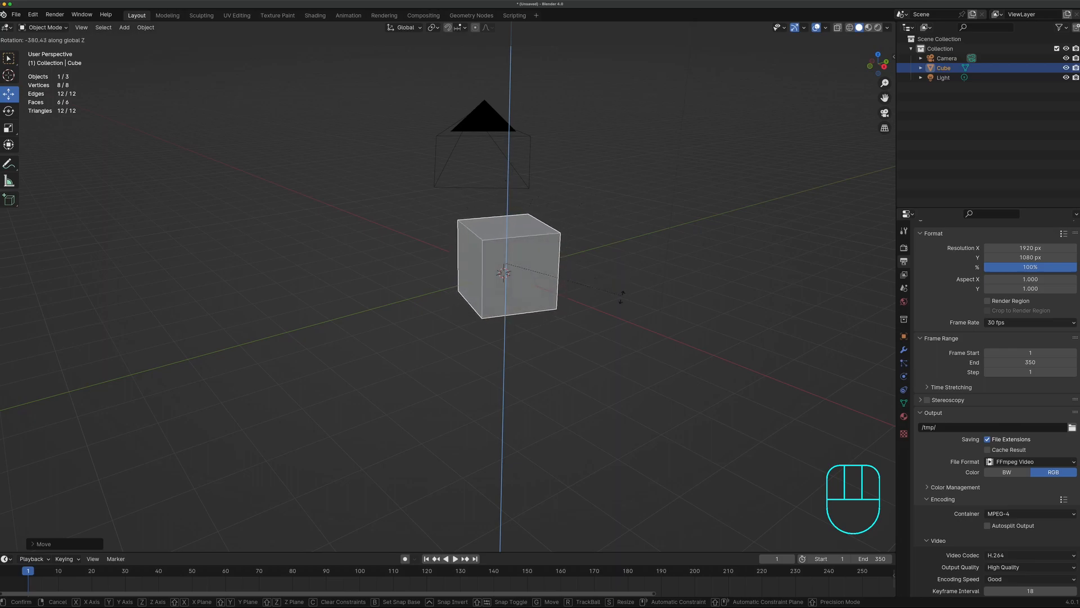
pyautogui.rightClick(815, 241)
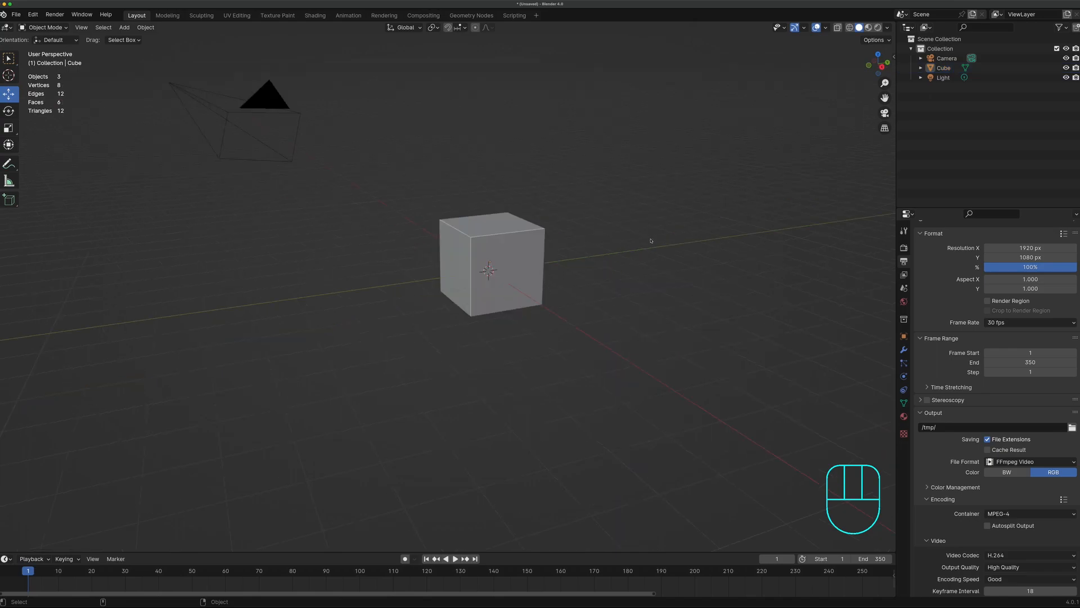
# - Select the cube, switch it to Edit Mode and return it to Object Mode
pyautogui.click(515, 247)
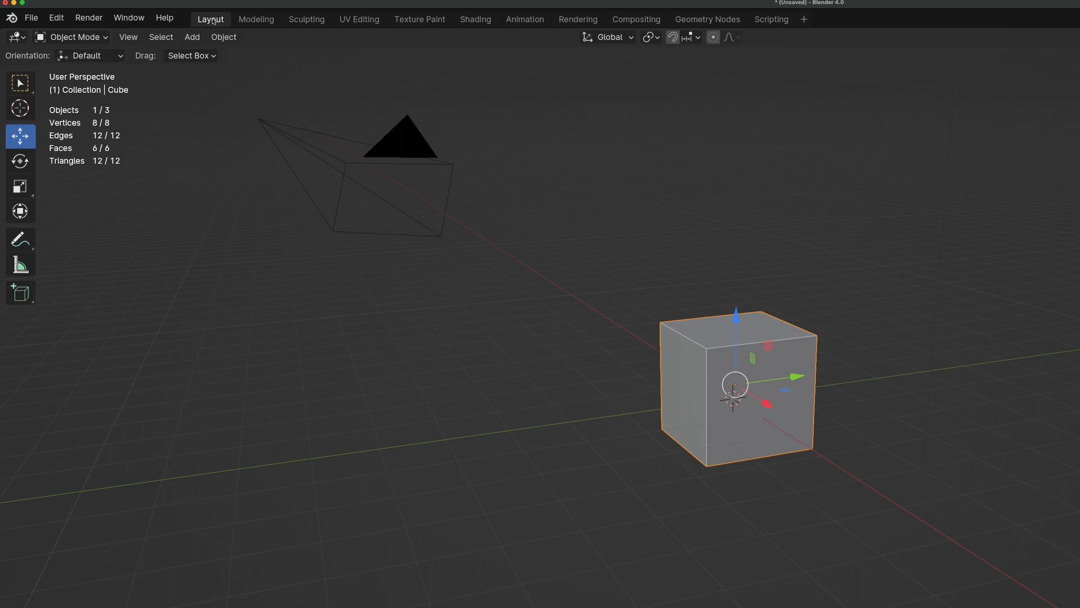
pyautogui.click(86, 40)
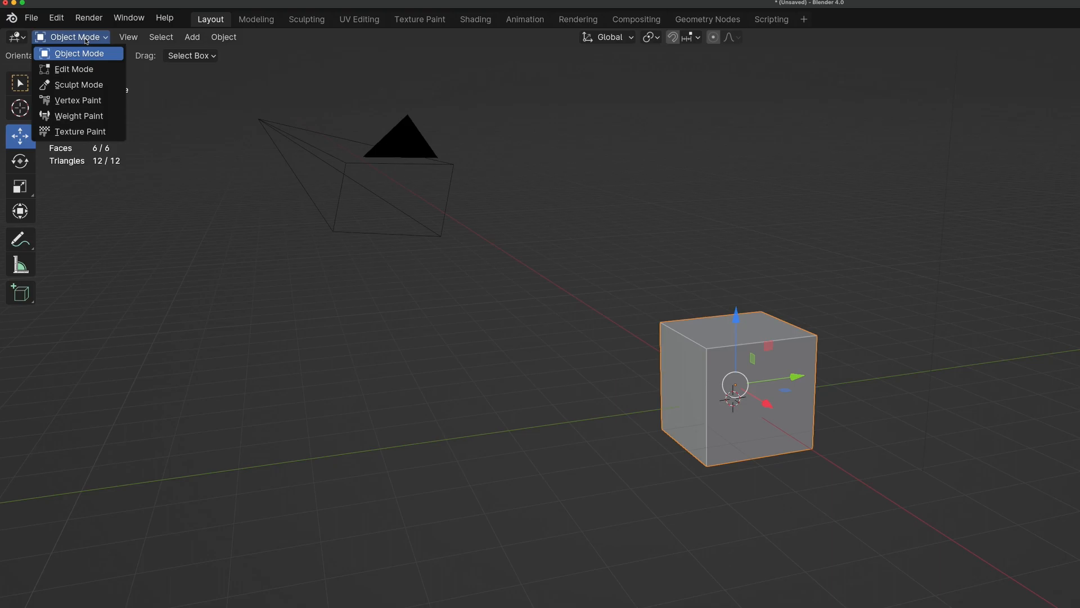
pyautogui.click(84, 69)
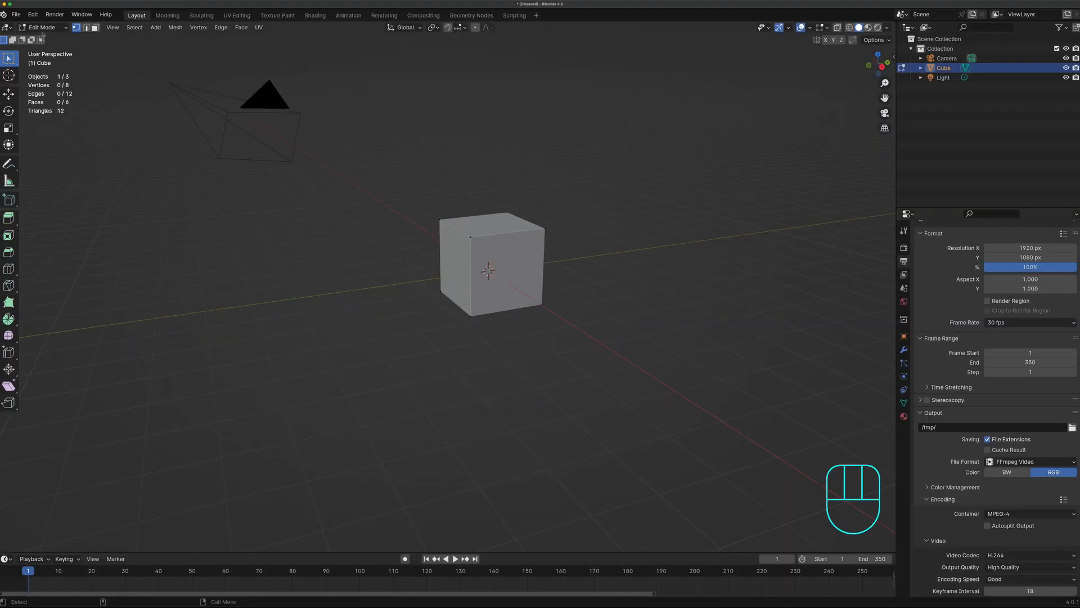
pyautogui.click(43, 27)
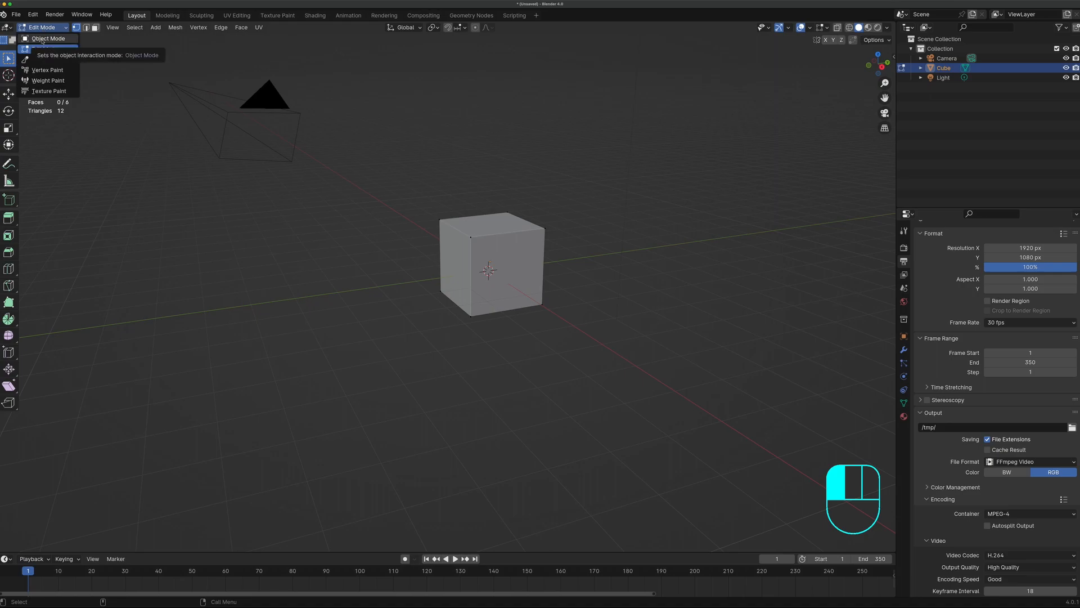
pyautogui.click(46, 39)
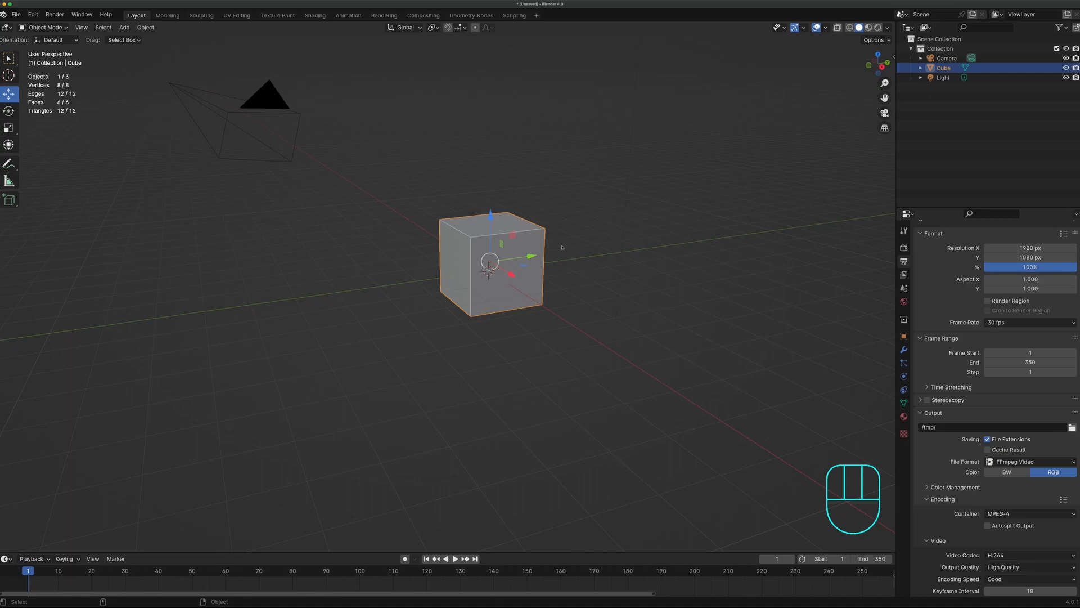
# - Deselect and reselect the cube, and toggle it between Edit Mode and Object Mode, finishing in Object Mode
pyautogui.click(618, 228)
pyautogui.click(511, 235)
pyautogui.press('Tab')
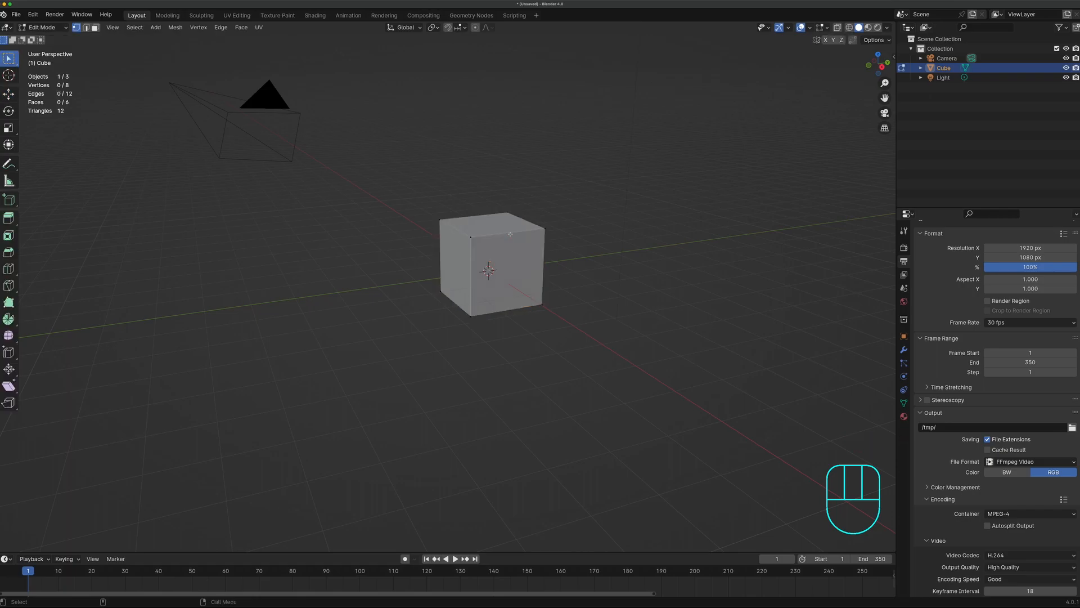
pyautogui.press('Tab')
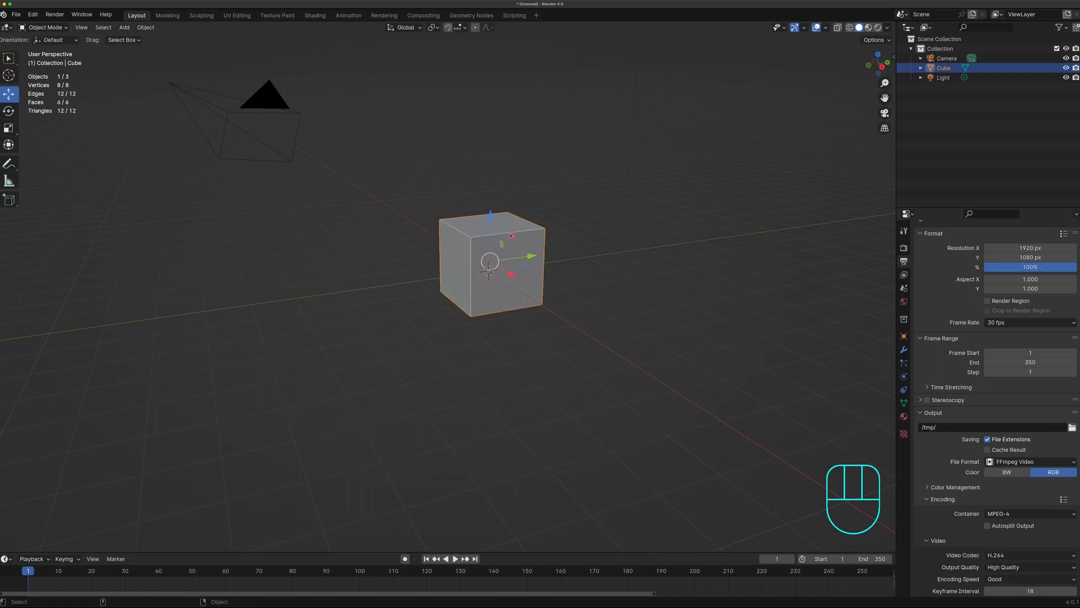
pyautogui.press('Tab')
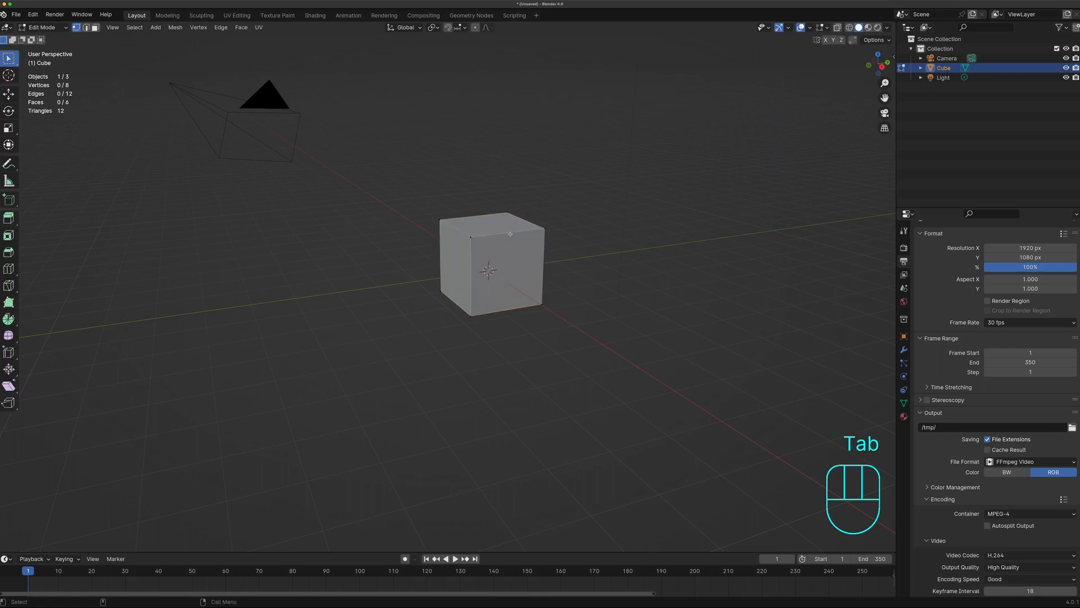
pyautogui.moveTo(510, 234); pyautogui.dragTo(487, 268, button='middle')
pyautogui.press('Tab')
# - Try moving the cube freely and scaling it uniformly and along the X axis, cancelling each transform
pyautogui.press('g')
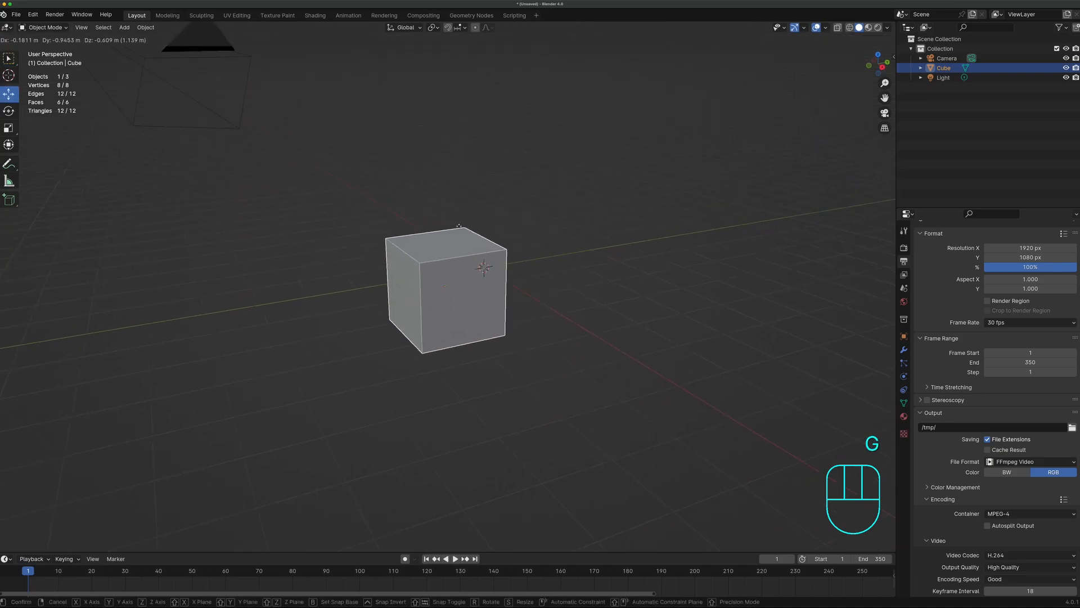
pyautogui.rightClick(473, 233)
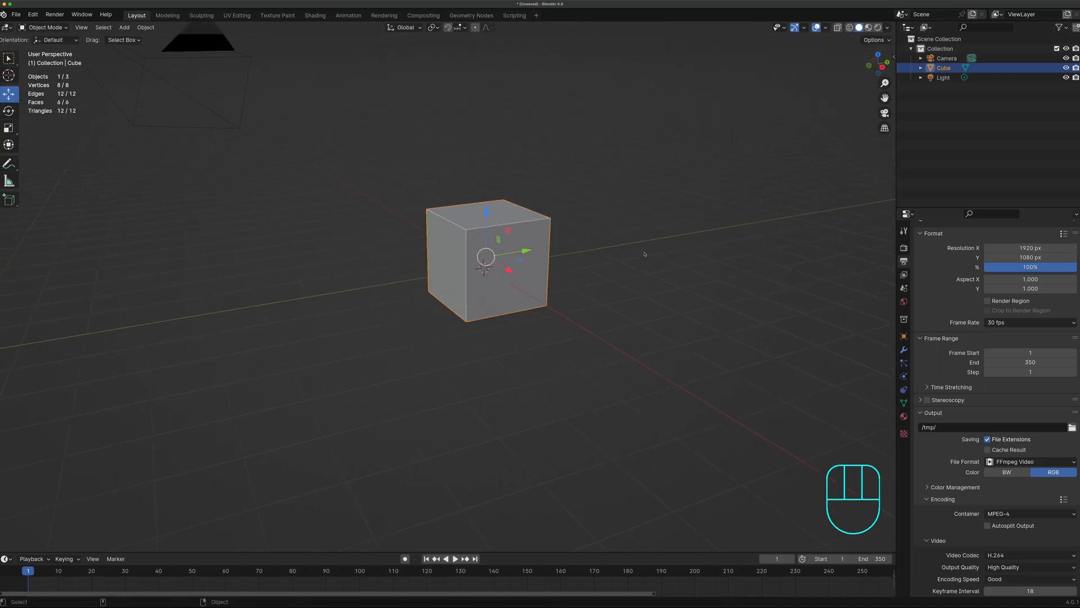
pyautogui.press('s')
pyautogui.rightClick(717, 257)
pyautogui.press('s')
pyautogui.press('x')
pyautogui.press('Escape')
# - Enter Edit Mode on the cube and try the edge and face selection modes, finishing in vertex selection mode
pyautogui.press('Tab')
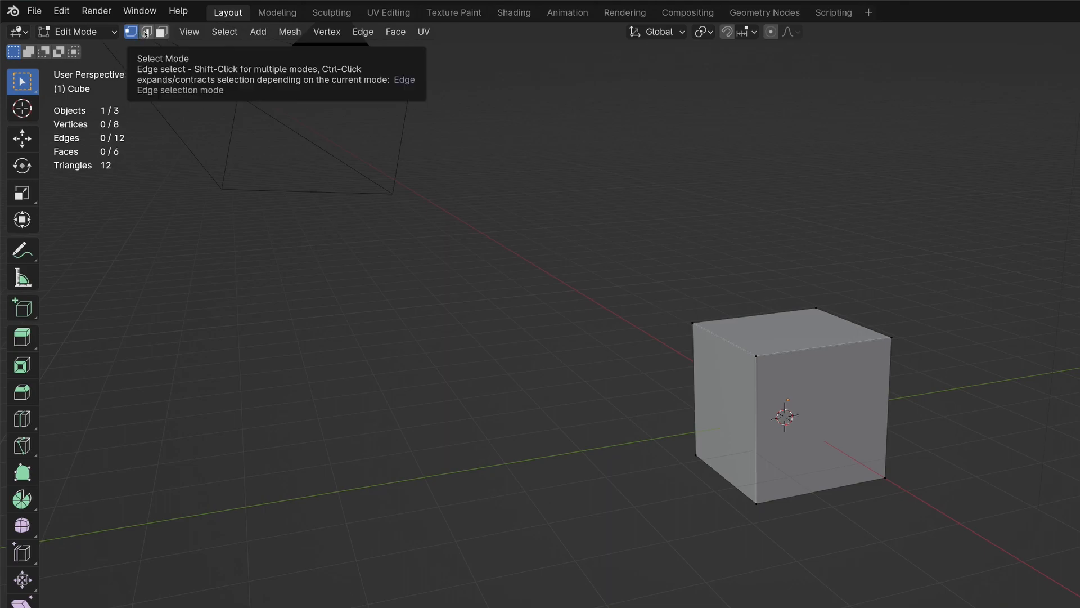
pyautogui.click(145, 32)
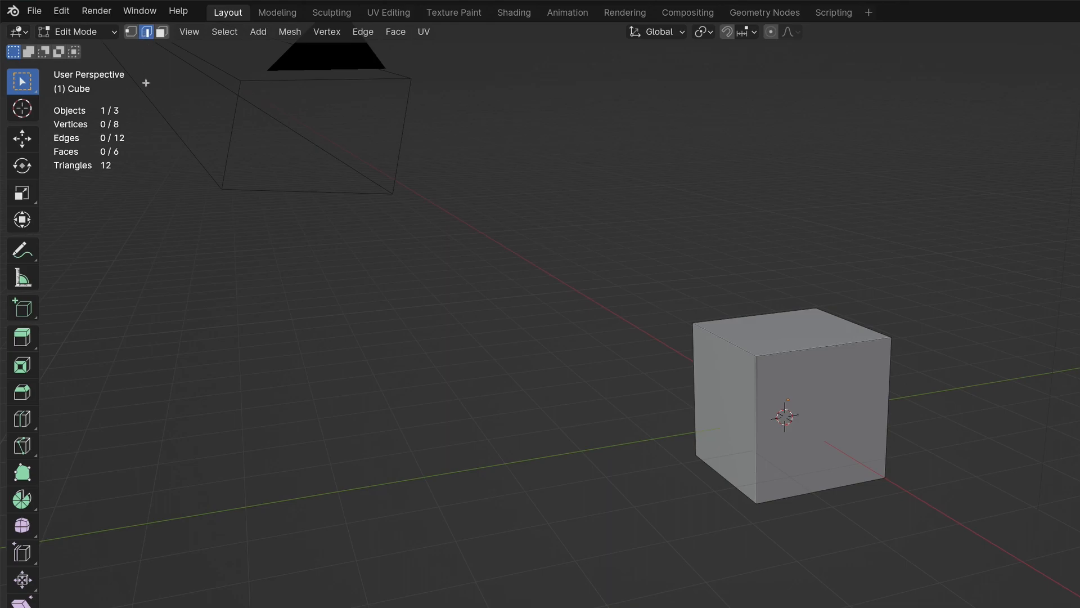
pyautogui.click(160, 33)
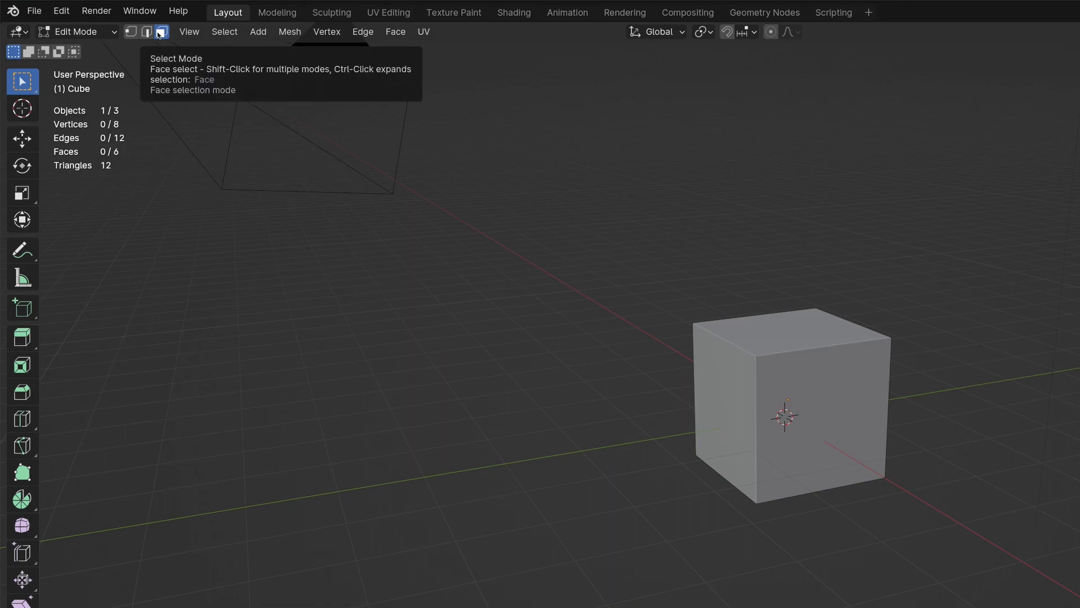
pyautogui.click(133, 32)
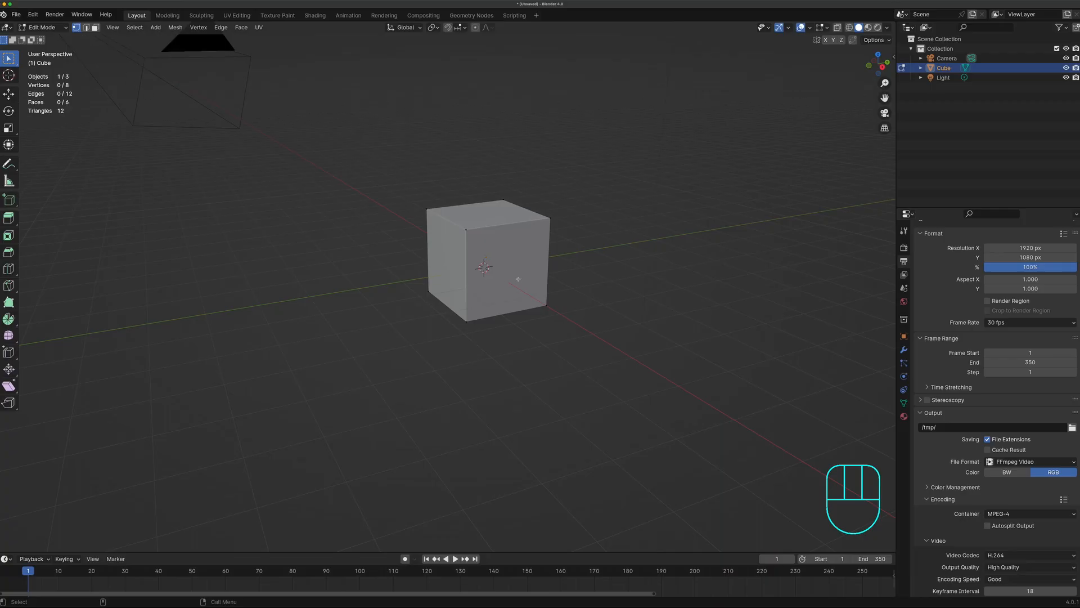
# - Select individual corner vertices on the cube's top face, finishing with the front corner nearest the view
pyautogui.scroll(7, 458, 224)
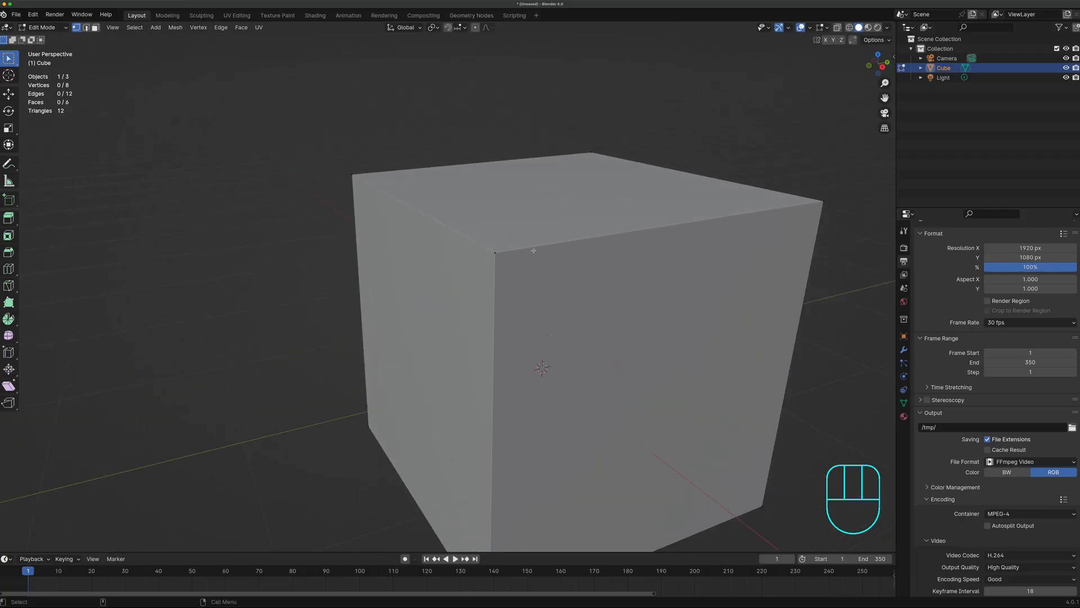
pyautogui.click(503, 252)
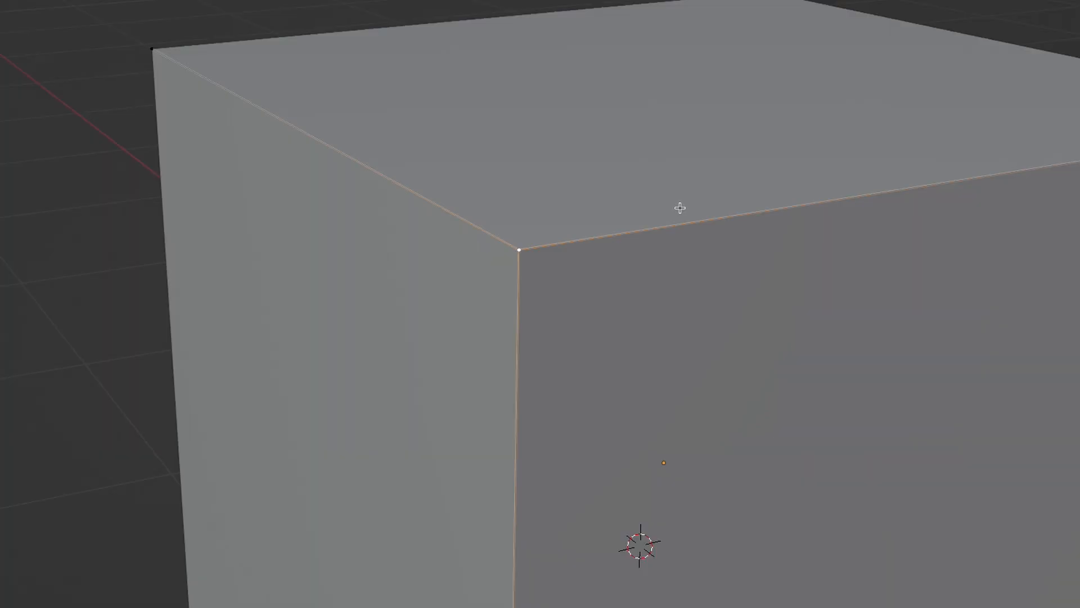
pyautogui.moveTo(669, 194); pyautogui.dragTo(665, 193, button='middle')
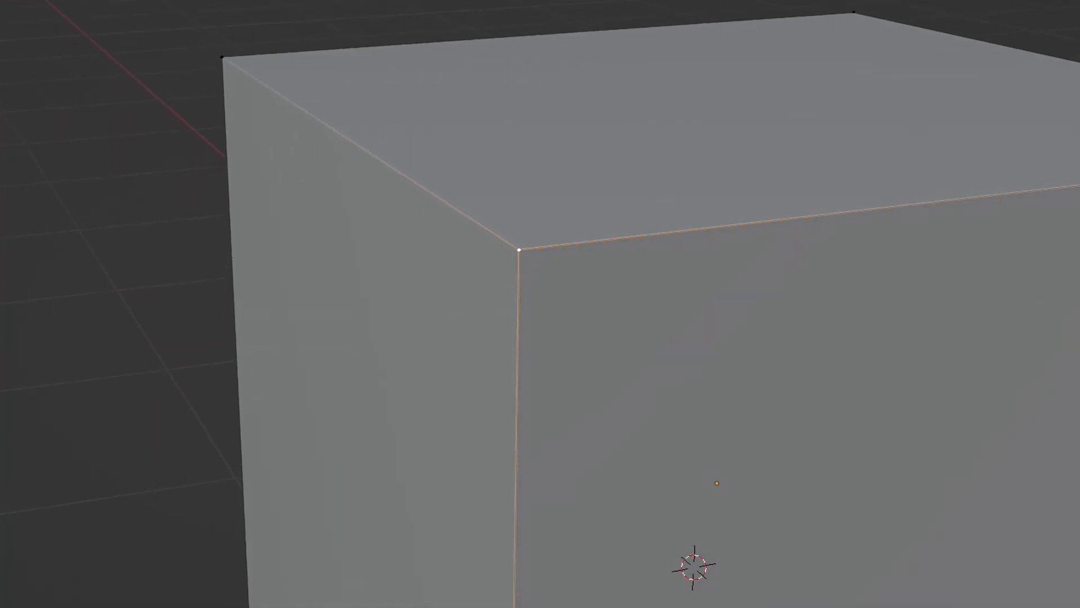
pyautogui.click(858, 211)
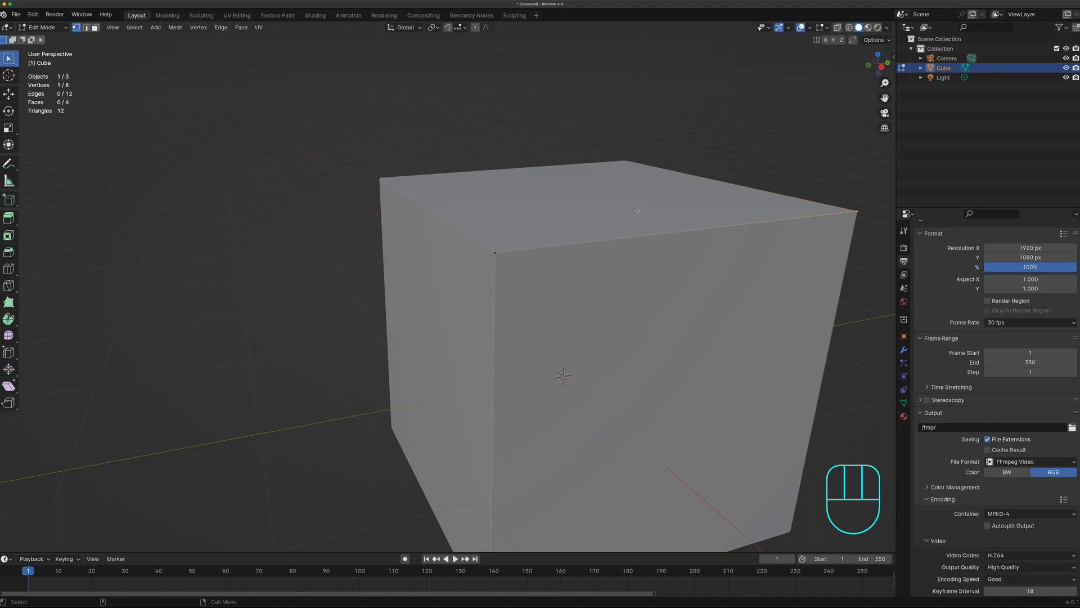
pyautogui.click(495, 254)
pyautogui.scroll(5, 495, 255)
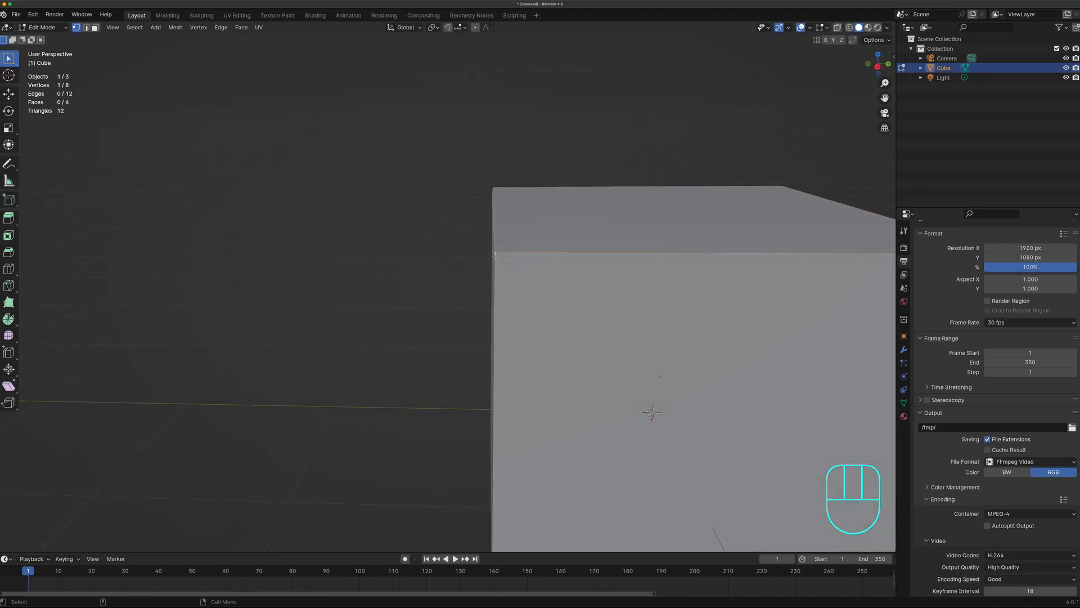
# - Try lowering the selected top corner vertex along the Z axis with the Move tool, and undo the move
pyautogui.scroll(-3, 495, 254)
pyautogui.keyDown('shift'); pyautogui.hscroll(3, 495, 255); pyautogui.keyUp('shift')
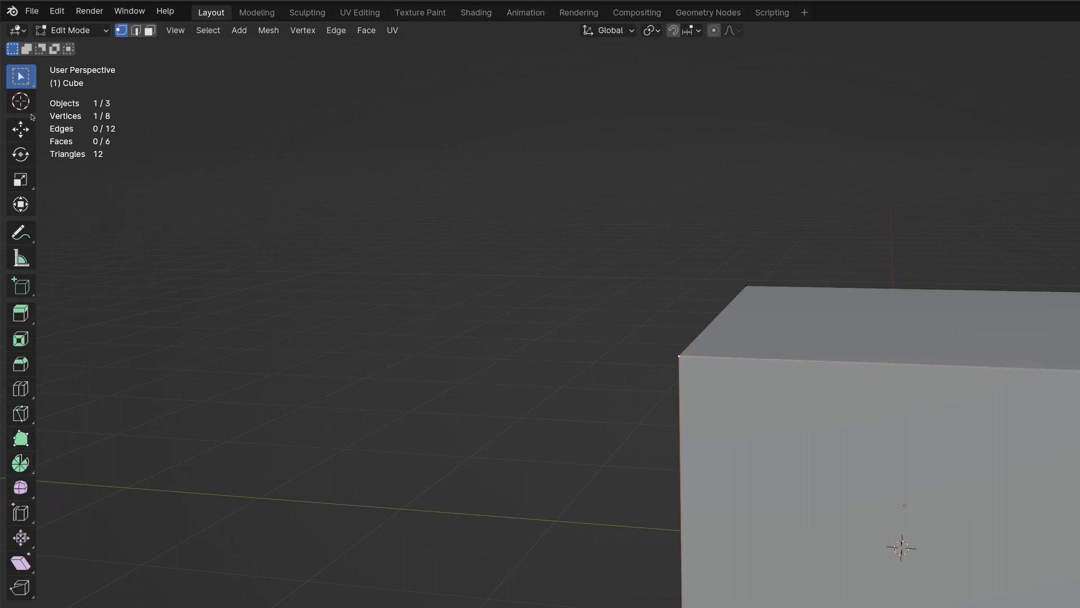
pyautogui.click(20, 128)
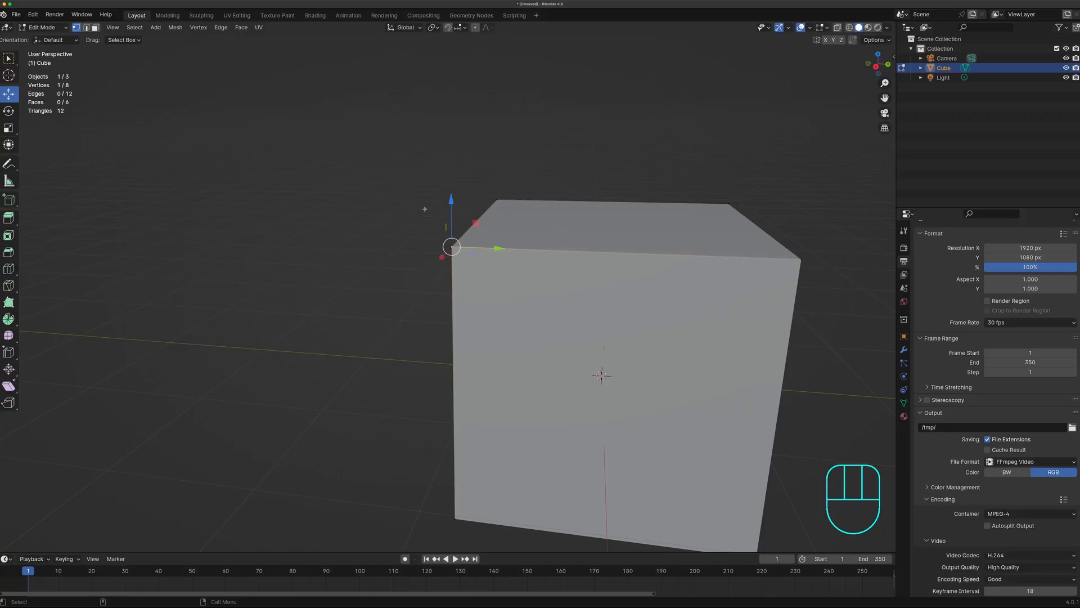
pyautogui.moveTo(451, 202); pyautogui.dragTo(449, 322)
pyautogui.press('super+z')
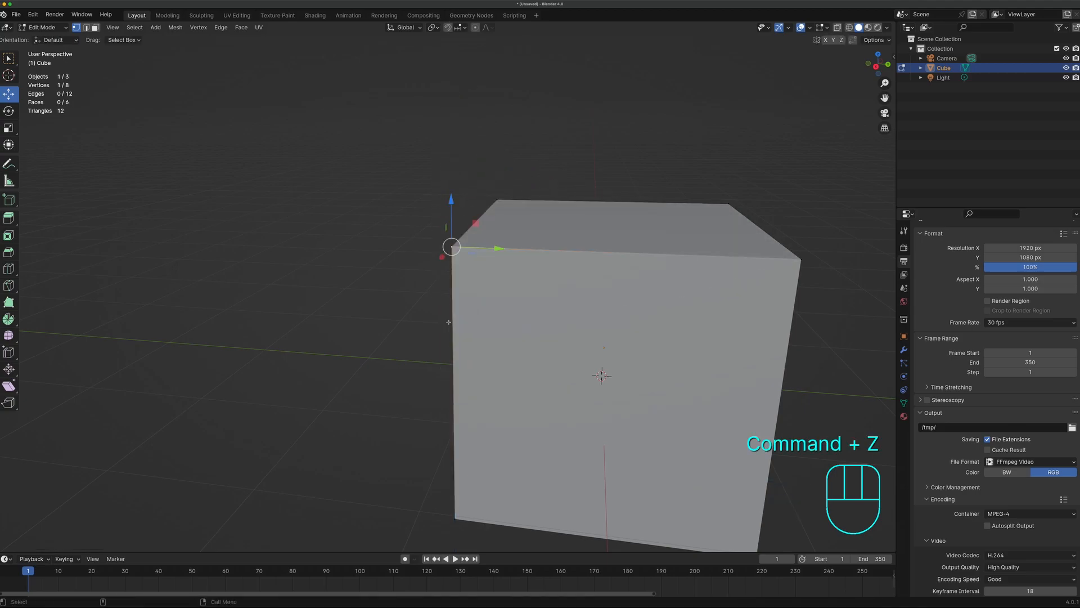
# - Try moving the corner vertex freely and along the global X axis, cancelling both moves
pyautogui.hscroll(-10, 479, 261)
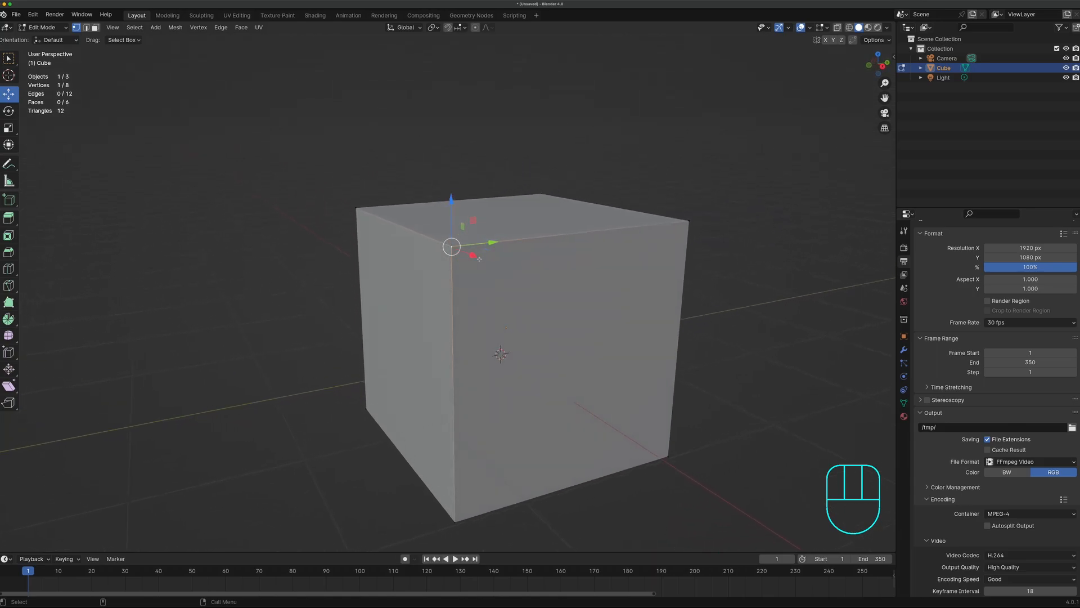
pyautogui.press('g')
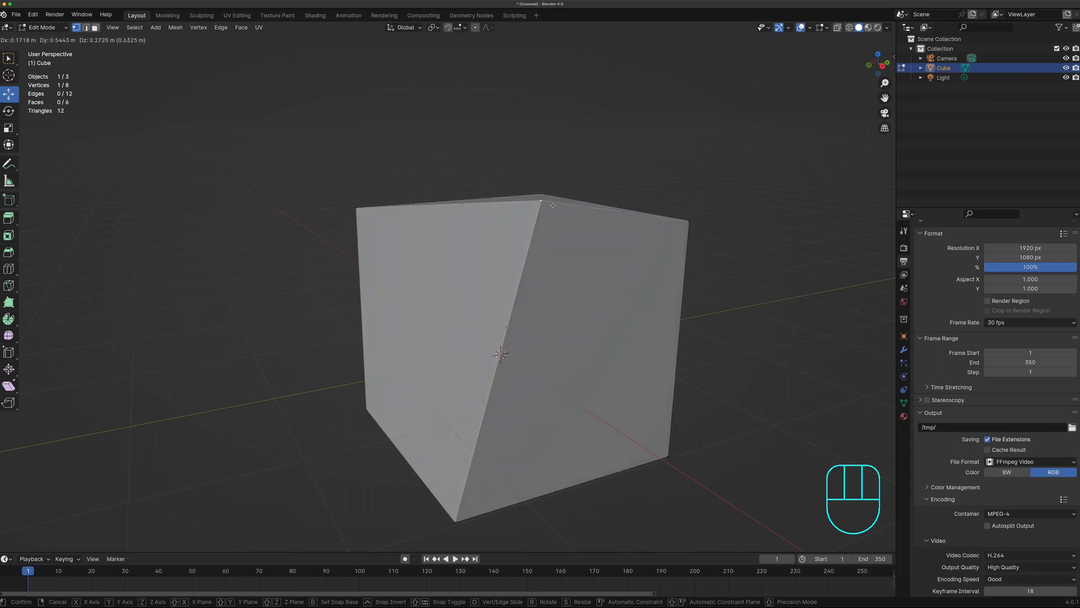
pyautogui.rightClick(487, 284)
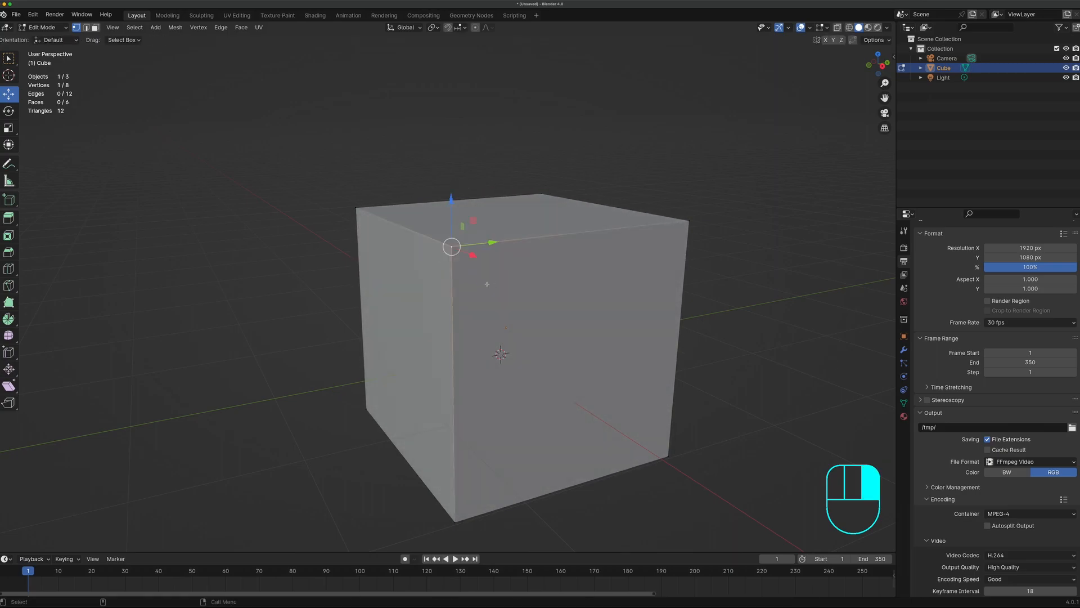
pyautogui.moveTo(487, 284); pyautogui.dragTo(442, 284, button='middle')
pyautogui.press('g')
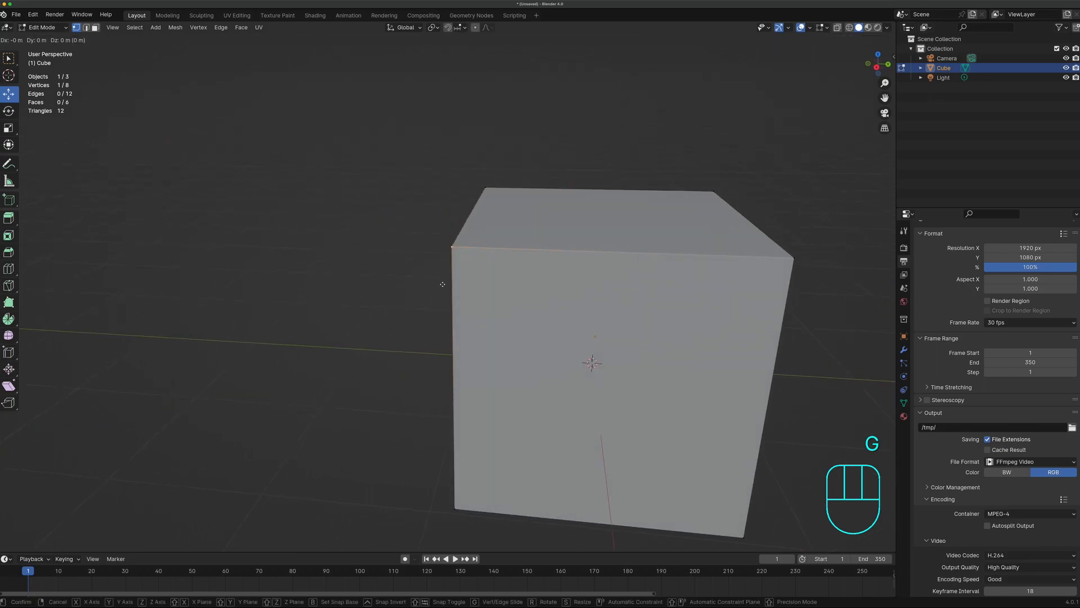
pyautogui.press('x')
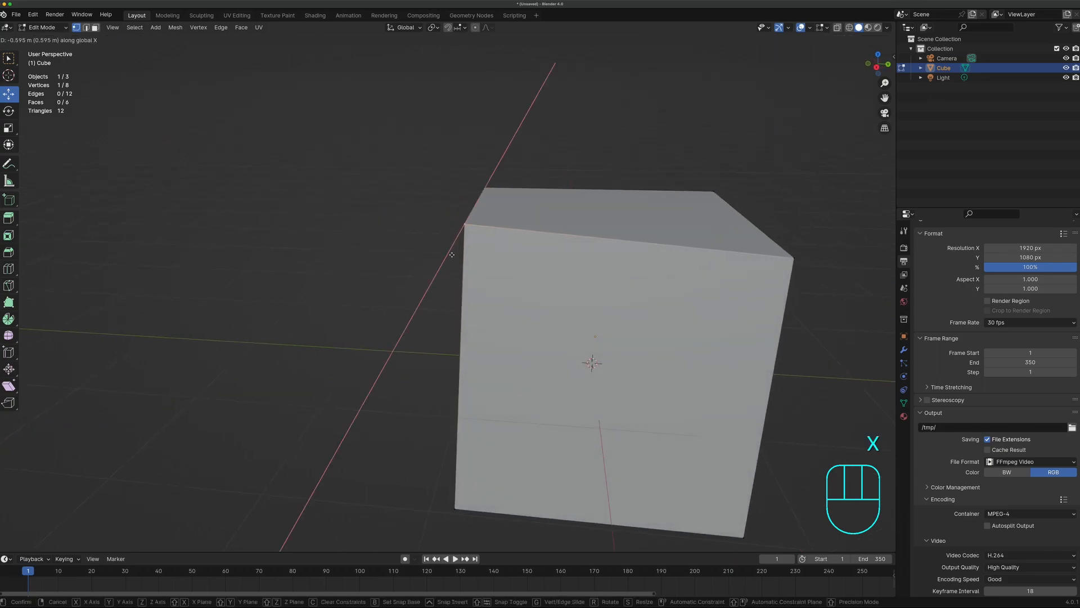
pyautogui.rightClick(442, 307)
pyautogui.moveTo(441, 306); pyautogui.dragTo(467, 308, button='middle')
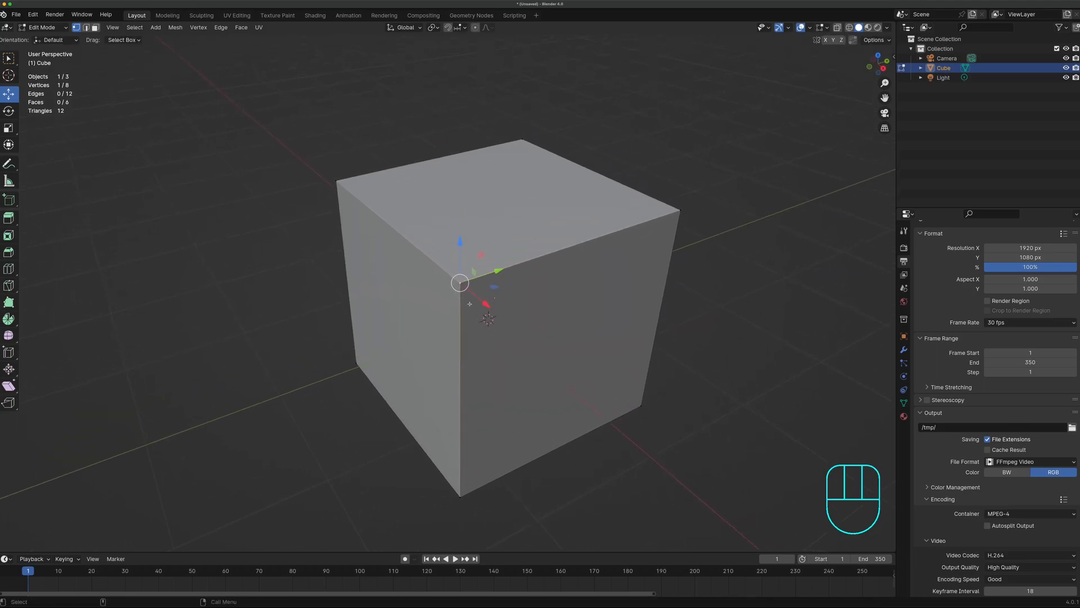
# - Return to the box selection tool and add the adjacent top corner vertex to the selection
pyautogui.click(9, 60)
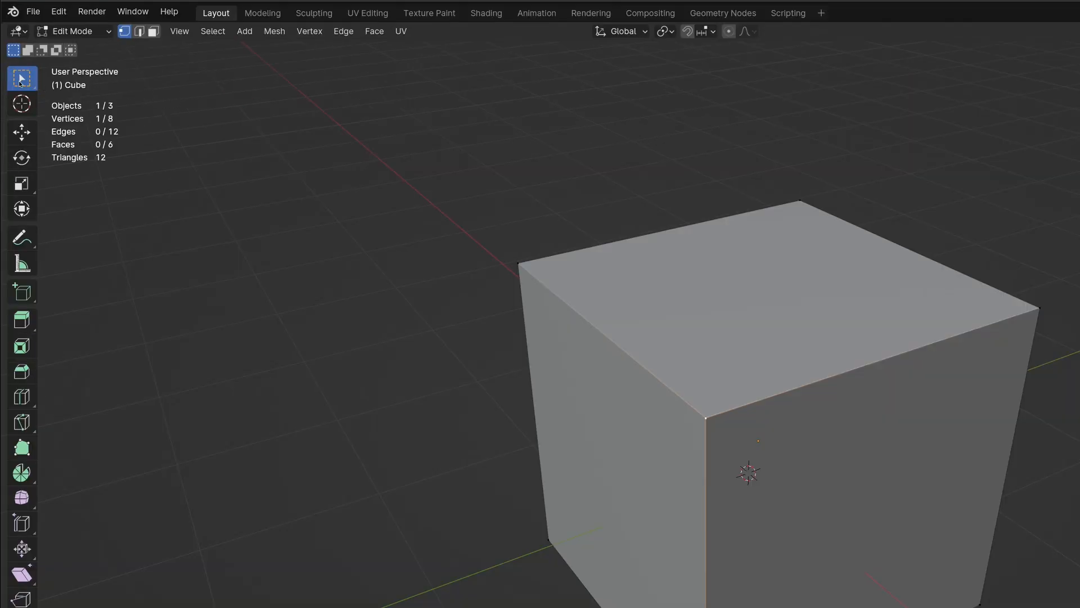
pyautogui.moveTo(815, 487); pyautogui.dragTo(702, 433, button='middle')
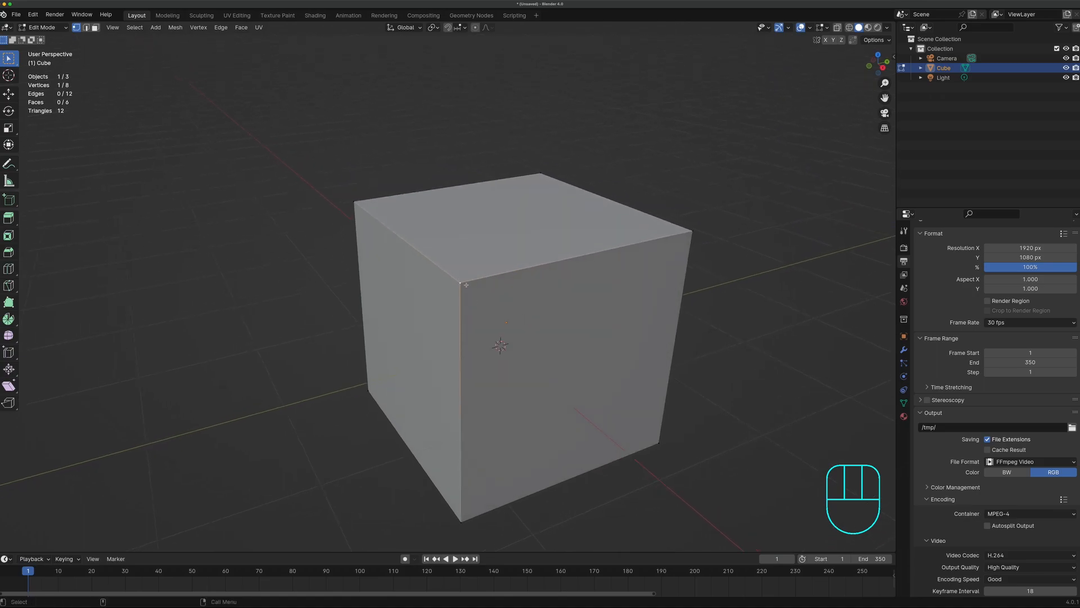
pyautogui.press('shift')
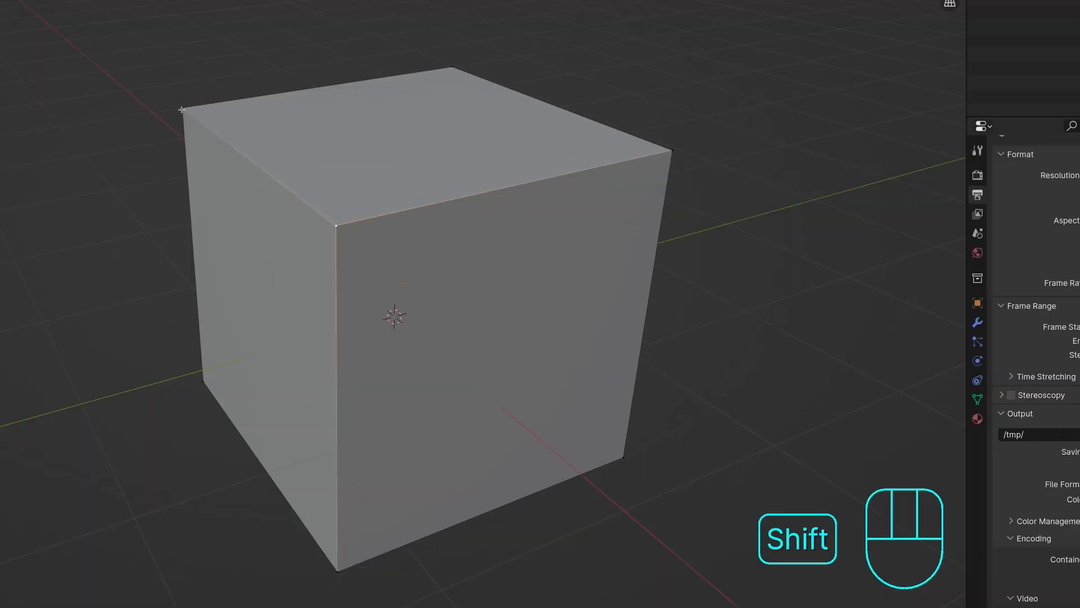
pyautogui.keyDown('shift'); pyautogui.click(353, 201); pyautogui.keyUp('shift')
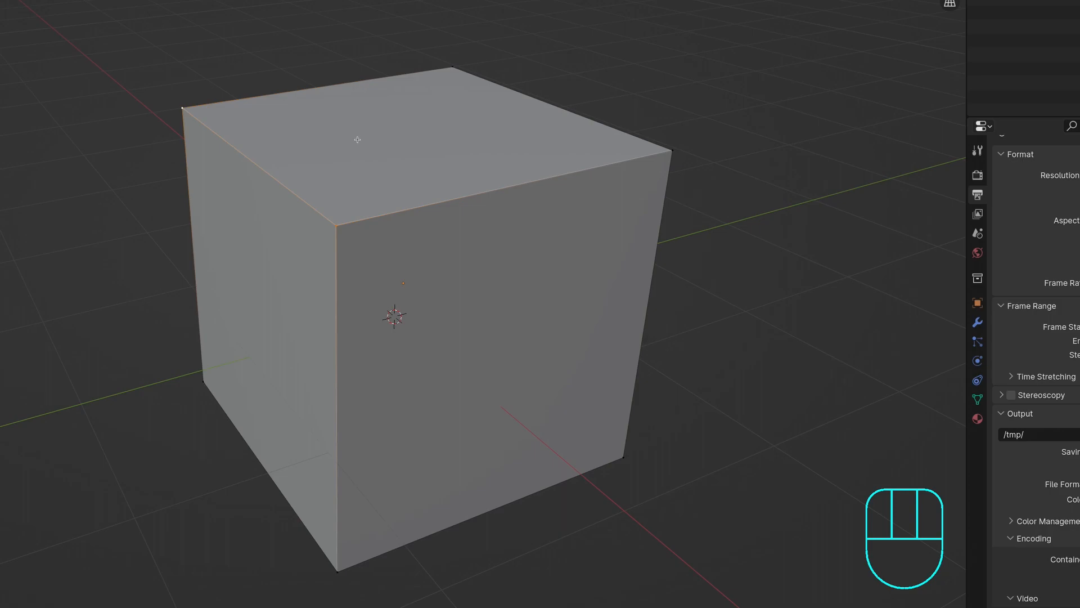
# - Try moving the two selected vertices along the global Z axis, cancelling the move
pyautogui.press('g')
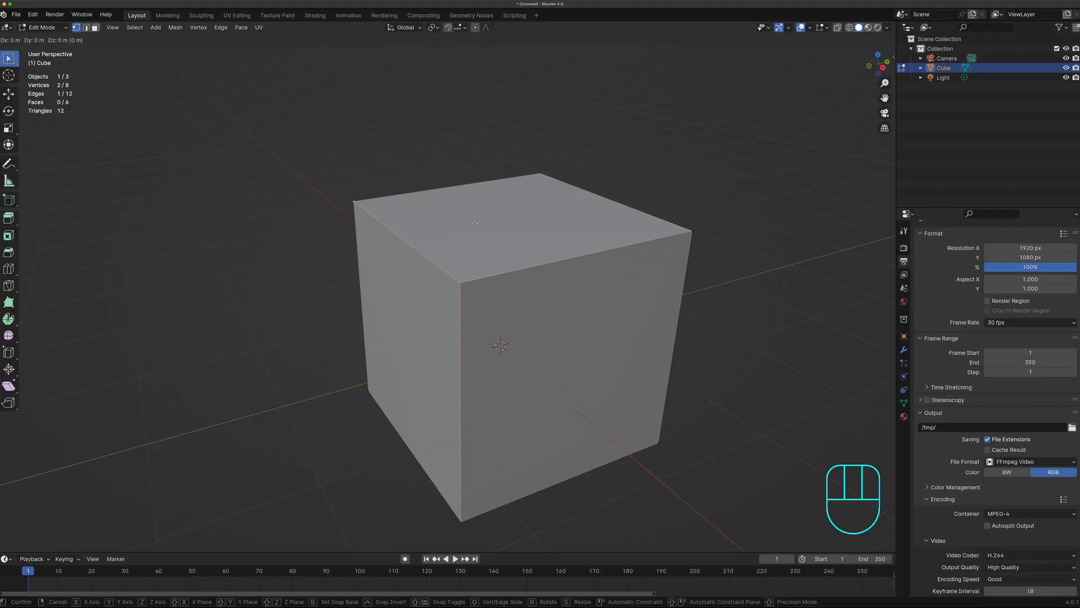
pyautogui.press('z')
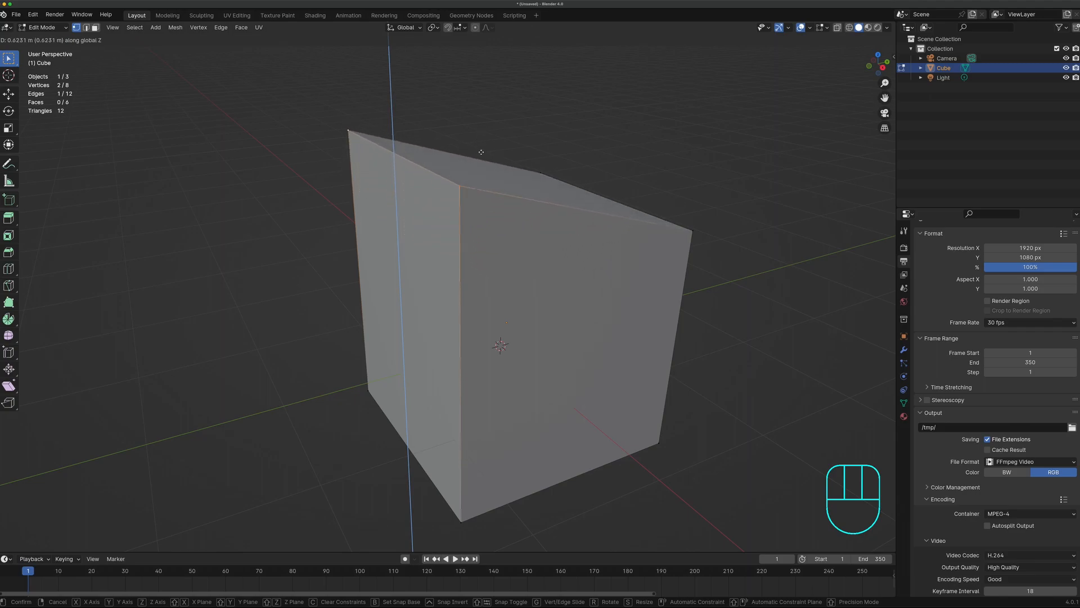
pyautogui.rightClick(484, 277)
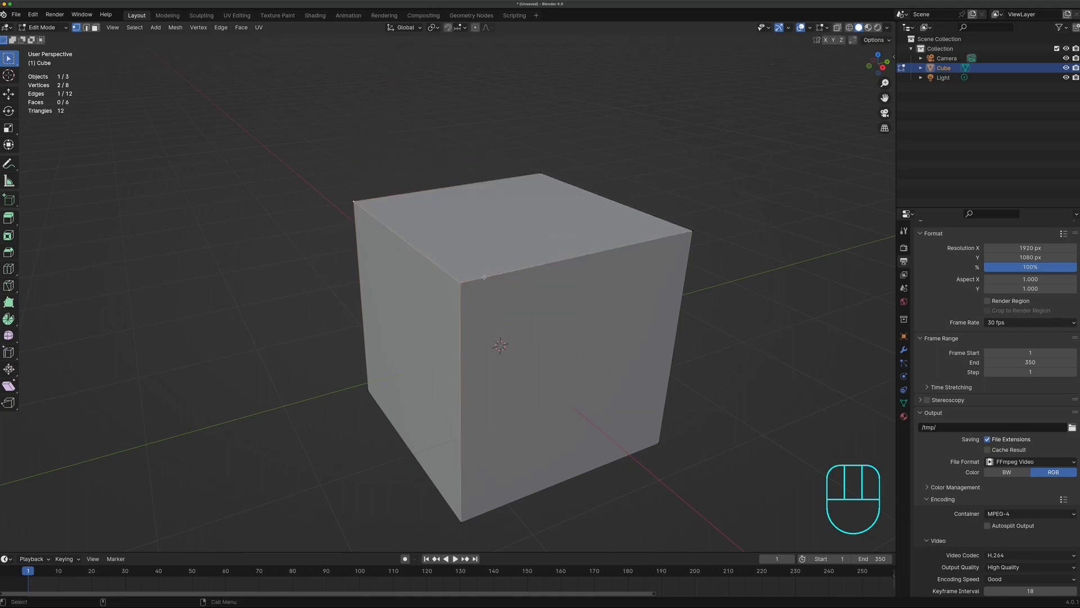
pyautogui.moveTo(482, 276); pyautogui.dragTo(469, 274, button='middle')
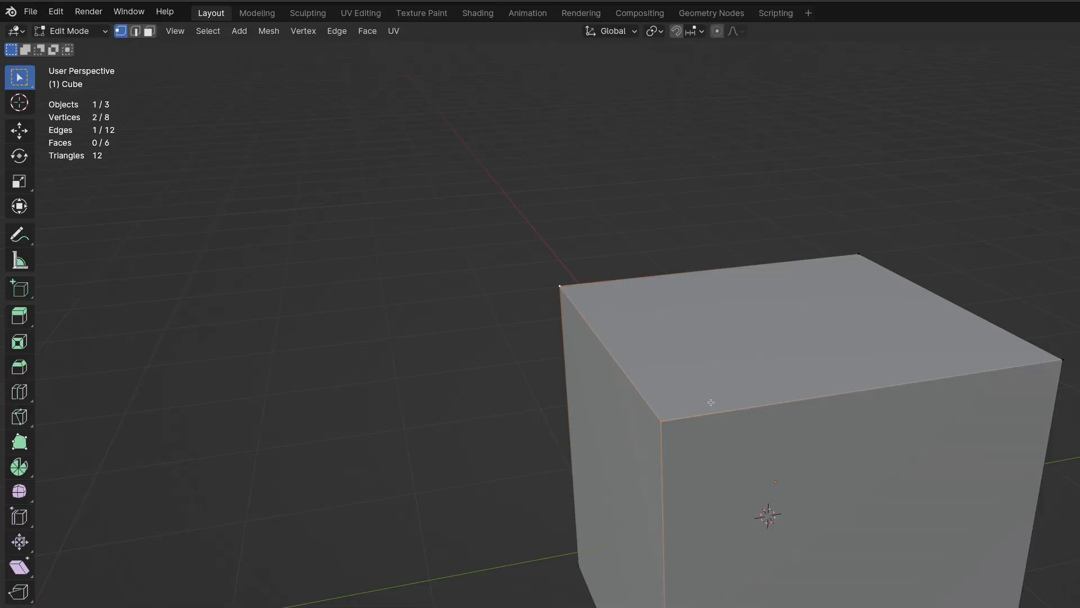
# - Switch to edge selection mode and select individual cube edges in turn, finishing with a side edge of the top face
pyautogui.click(137, 32)
pyautogui.moveTo(909, 491); pyautogui.dragTo(844, 383, button='middle')
pyautogui.click(840, 374)
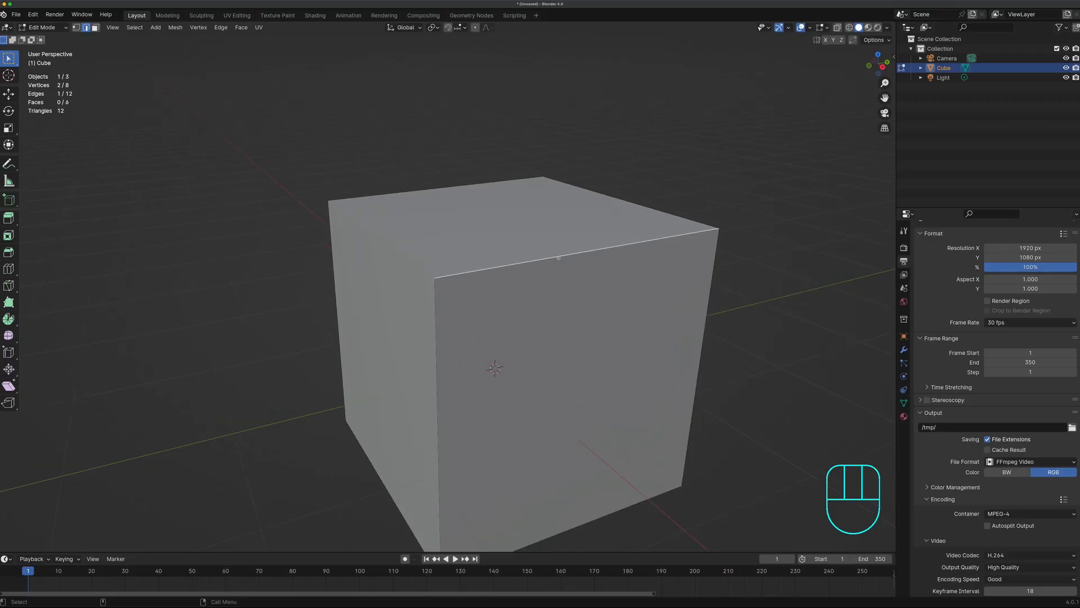
pyautogui.click(406, 255)
pyautogui.click(435, 307)
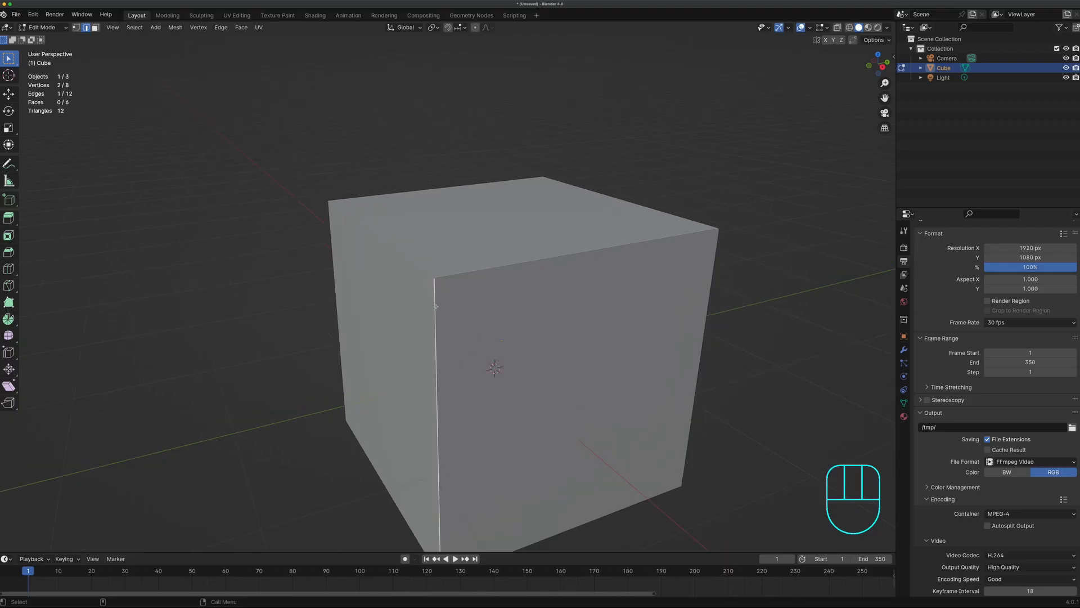
pyautogui.click(706, 307)
pyautogui.click(660, 239)
pyautogui.click(662, 188)
pyautogui.moveTo(391, 306); pyautogui.dragTo(658, 274, button='middle')
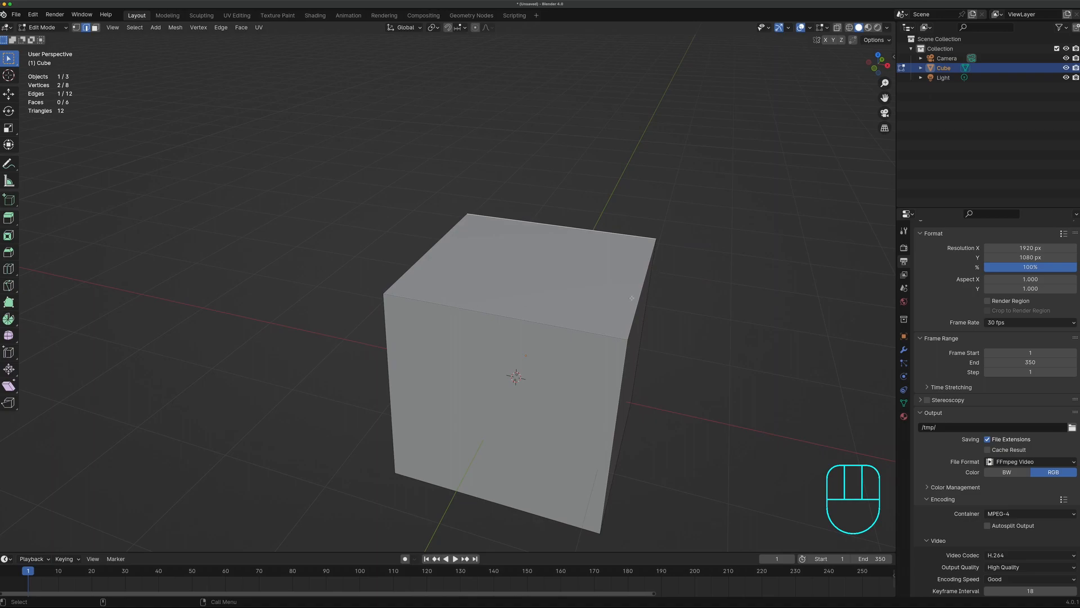
pyautogui.moveTo(723, 326); pyautogui.dragTo(713, 322, button='middle')
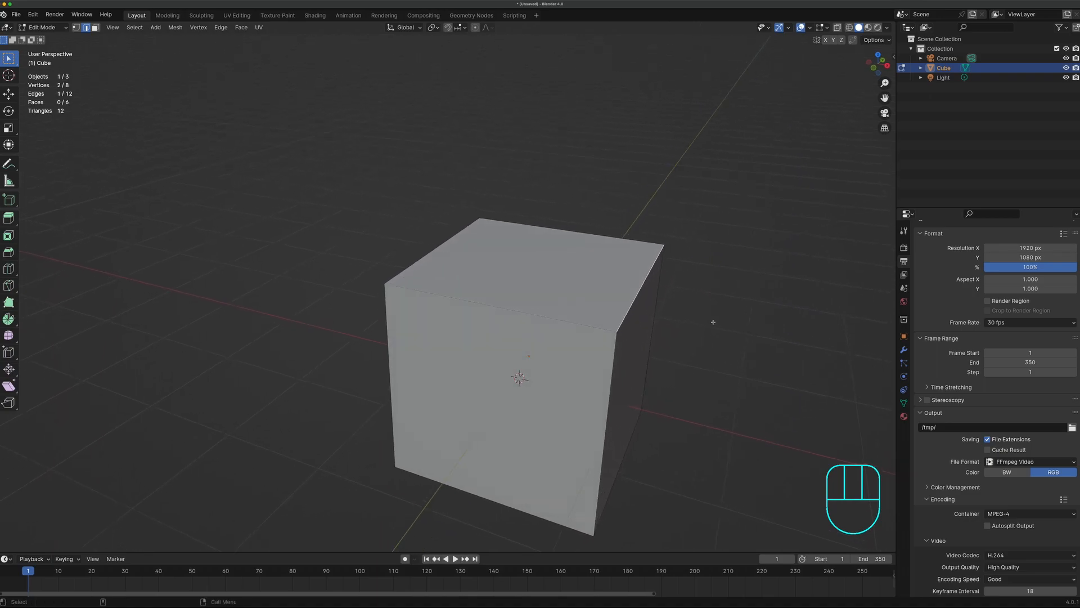
# - Try moving the selected top edge along the global X axis and freely, cancelling both moves
pyautogui.press('g')
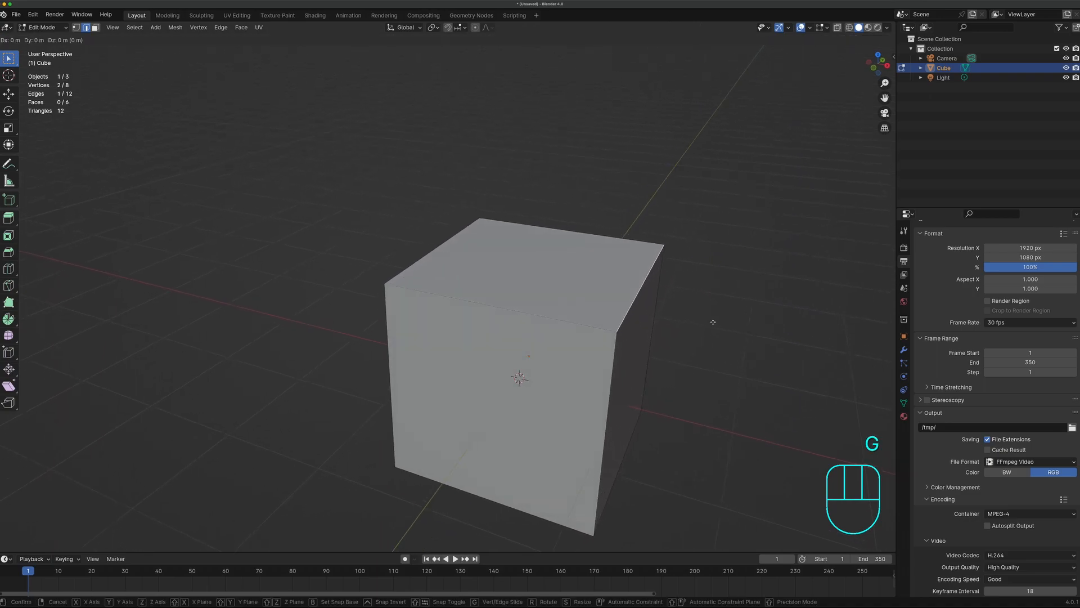
pyautogui.press('x')
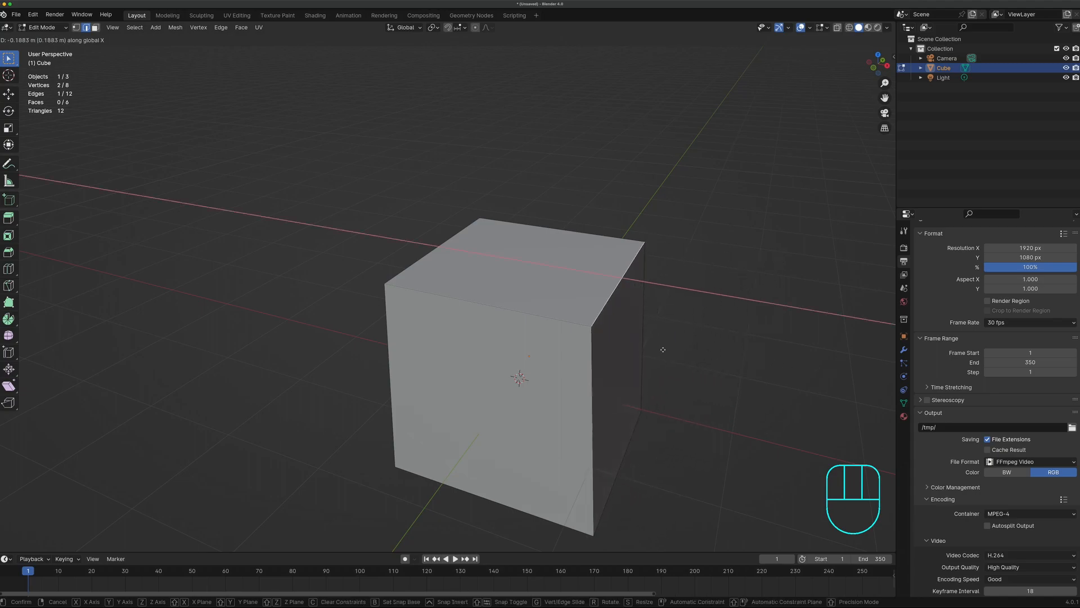
pyautogui.click(574, 340)
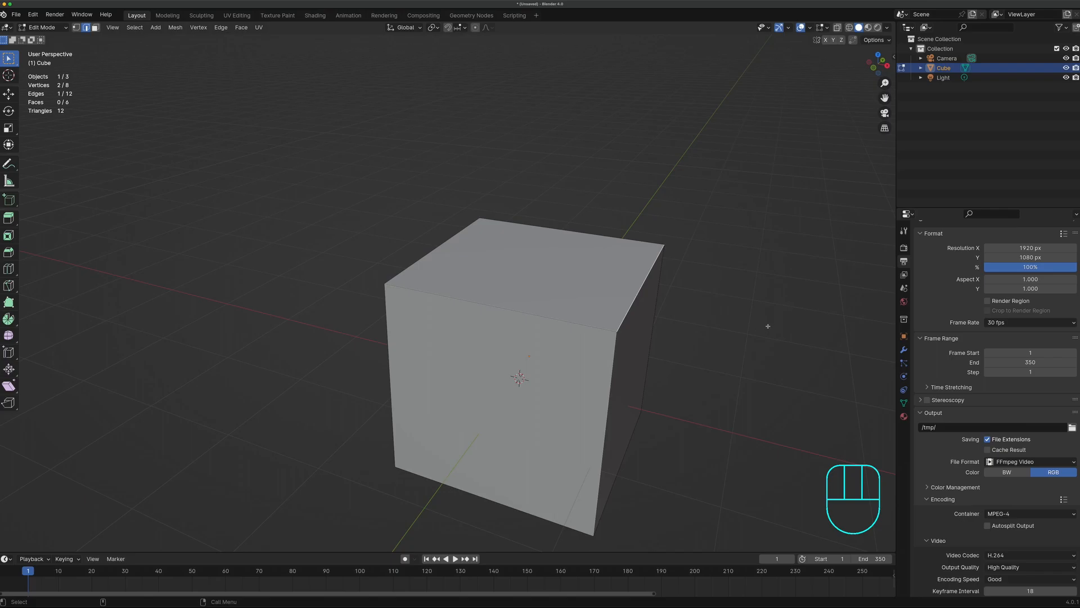
pyautogui.press('g')
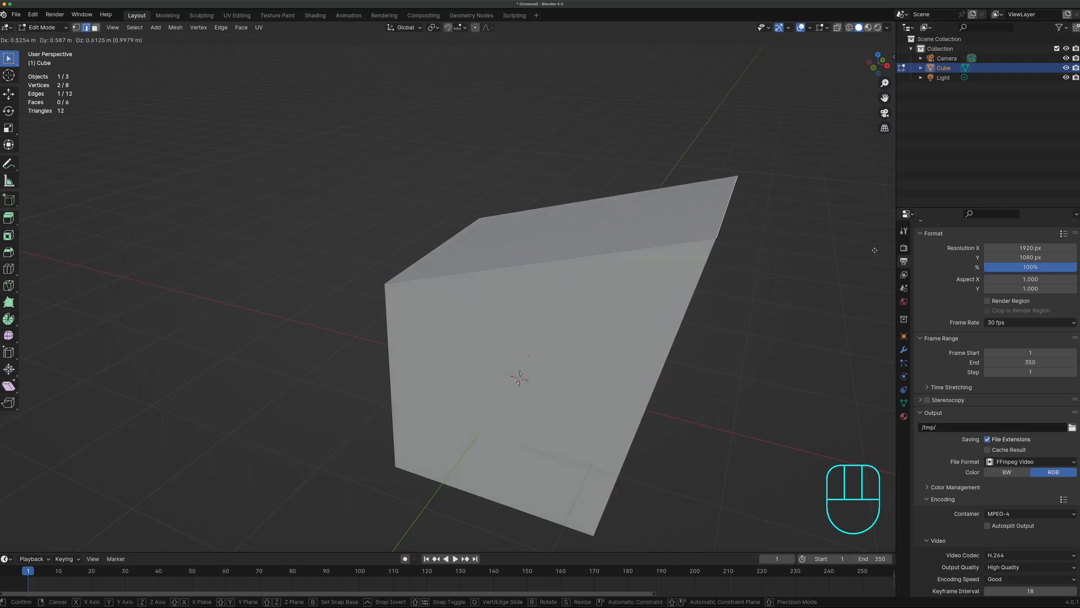
pyautogui.rightClick(761, 306)
pyautogui.moveTo(762, 306); pyautogui.dragTo(629, 295, button='middle')
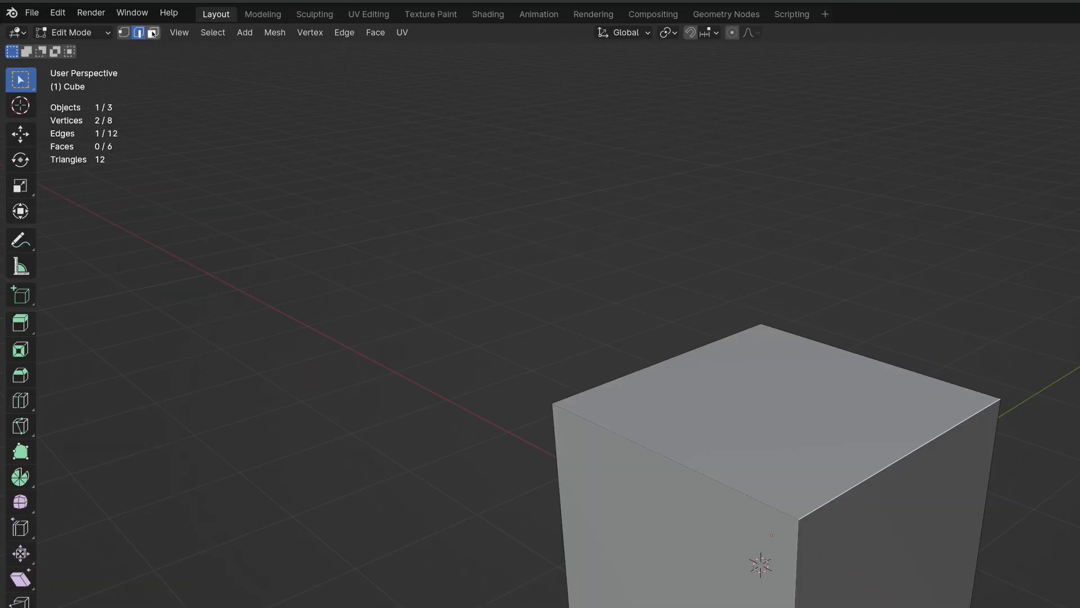
# - Switch to face selection mode and select the cube's faces one by one, finishing with the side face toward negative Y
pyautogui.click(151, 33)
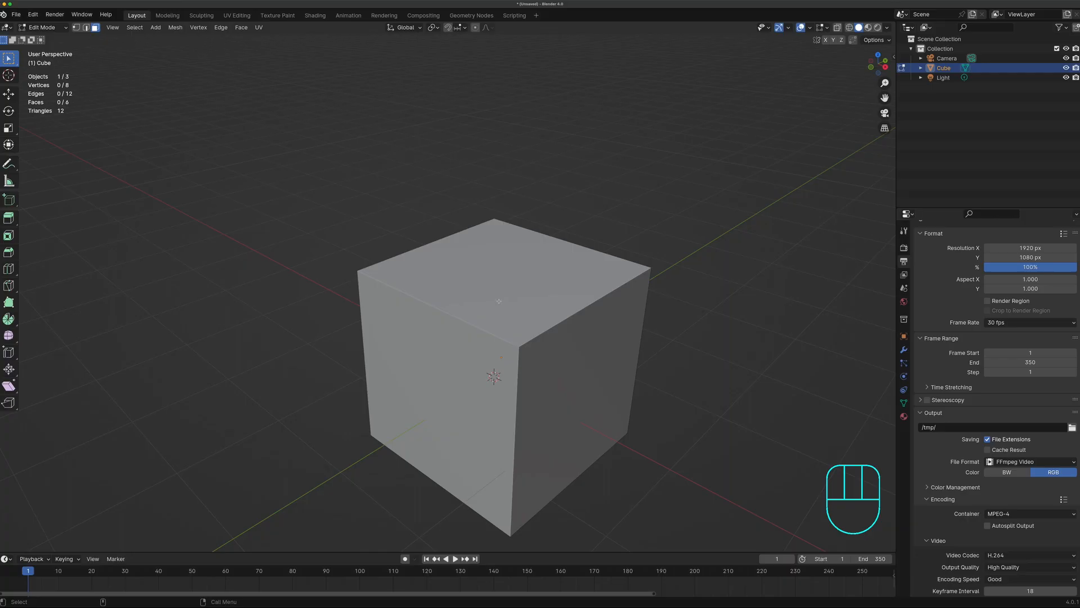
pyautogui.click(768, 448)
pyautogui.moveTo(498, 301); pyautogui.dragTo(572, 369, button='middle')
pyautogui.click(572, 369)
pyautogui.click(426, 367)
pyautogui.moveTo(426, 368); pyautogui.dragTo(562, 357, button='middle')
pyautogui.click(238, 373)
pyautogui.moveTo(238, 373); pyautogui.dragTo(130, 372, button='middle')
pyautogui.click(429, 398)
pyautogui.moveTo(429, 398); pyautogui.dragTo(388, 403, button='middle')
pyautogui.scroll(3, 398, 374)
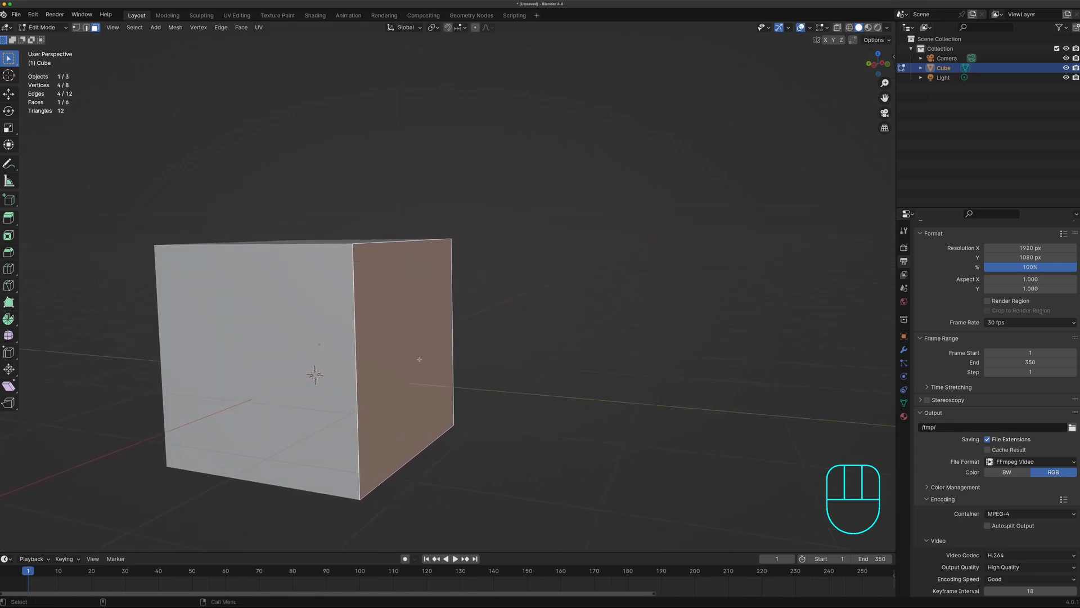
pyautogui.moveTo(419, 359); pyautogui.dragTo(410, 361, button='middle')
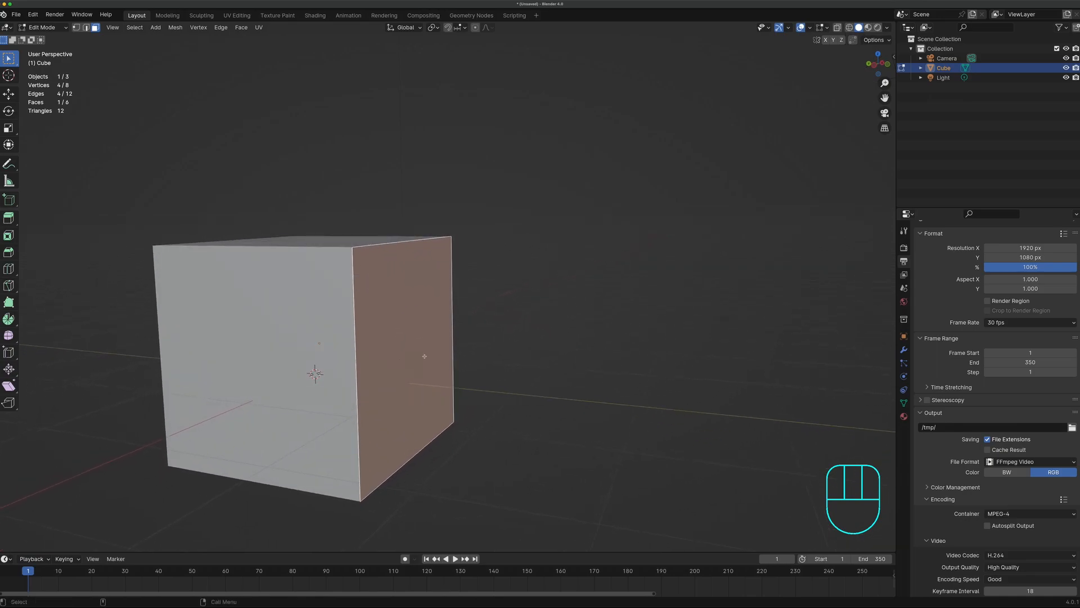
# - Try moving the selected side face along the global Y axis and freely, cancelling both moves
pyautogui.press('g')
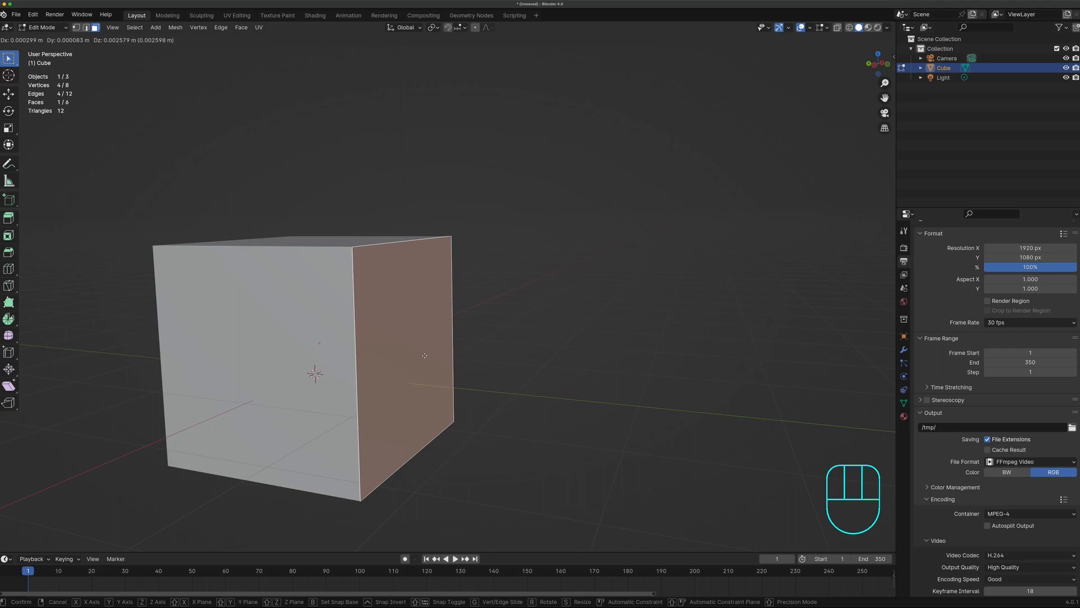
pyautogui.press('y')
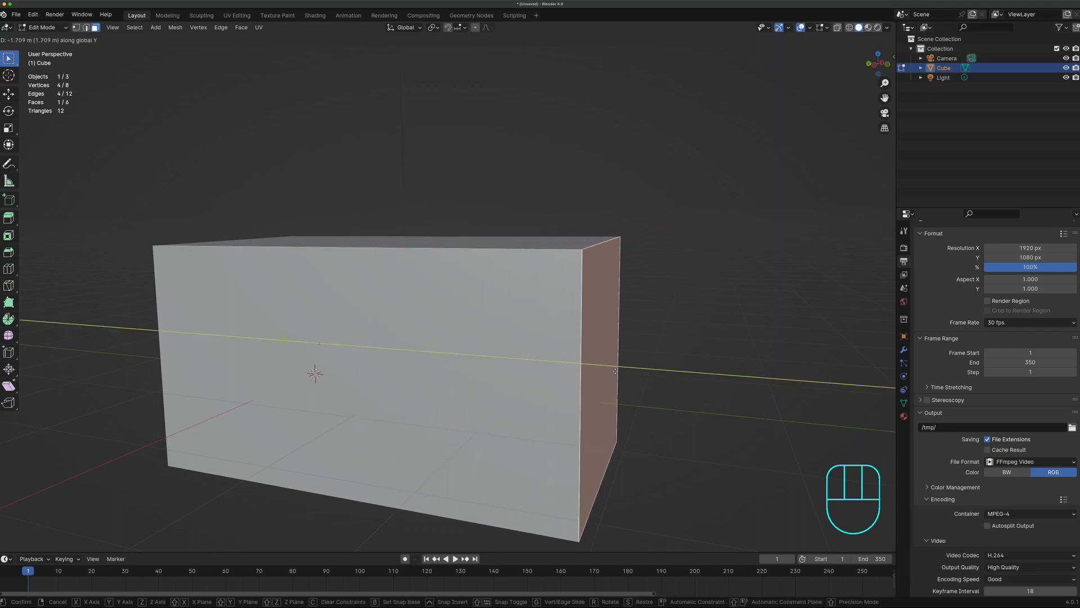
pyautogui.rightClick(438, 377)
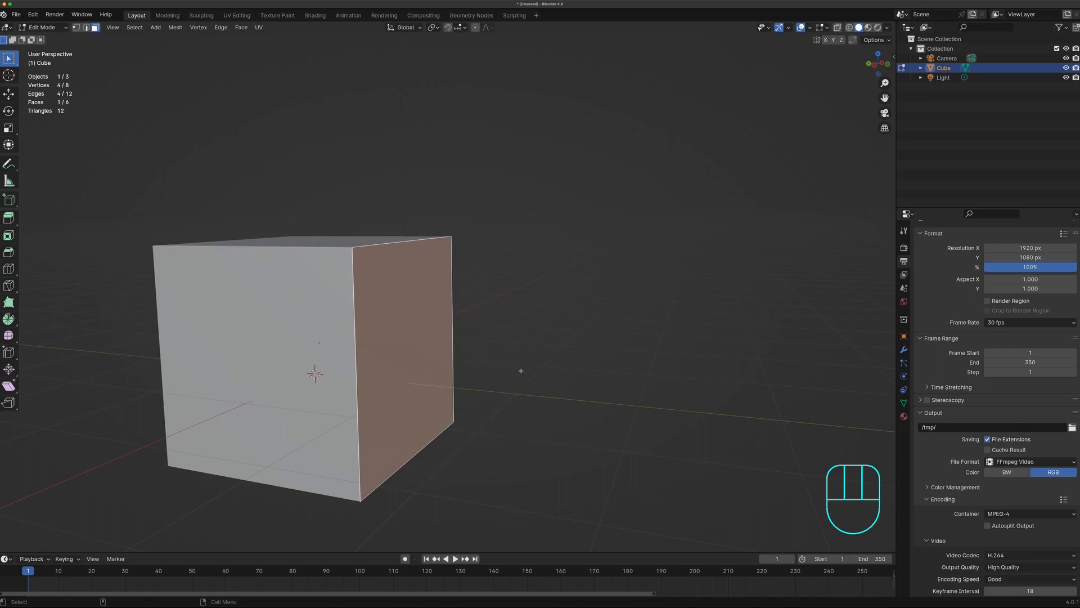
pyautogui.press('g')
pyautogui.rightClick(506, 342)
pyautogui.moveTo(504, 340); pyautogui.dragTo(471, 323, button='middle')
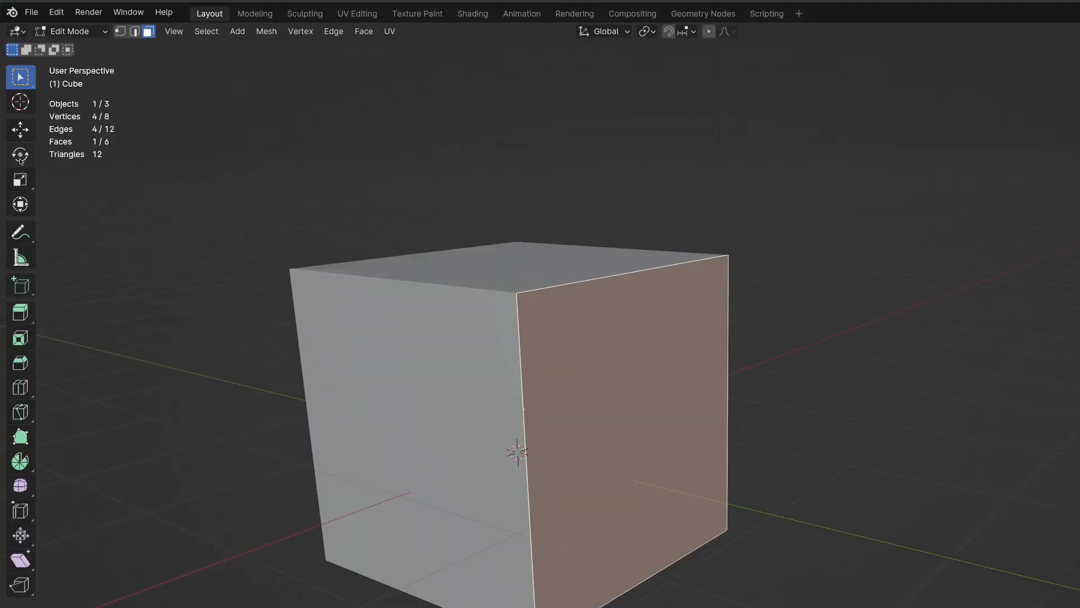
# - Try rotating the selected side face about the global Y axis and freely with the Rotate gizmo, undoing both and returning to Select Box
pyautogui.click(20, 155)
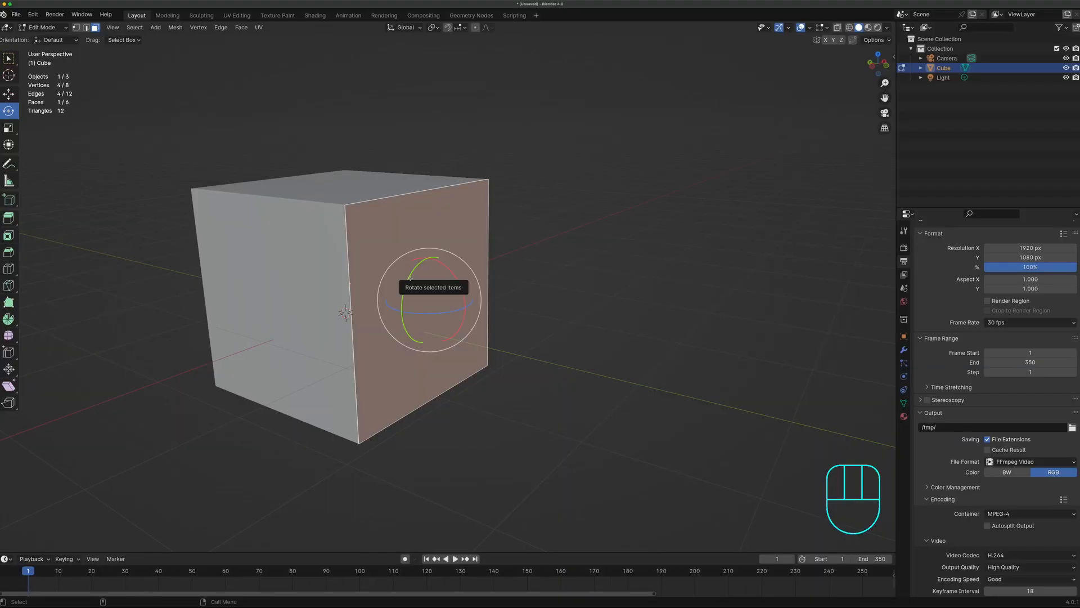
pyautogui.click(410, 278)
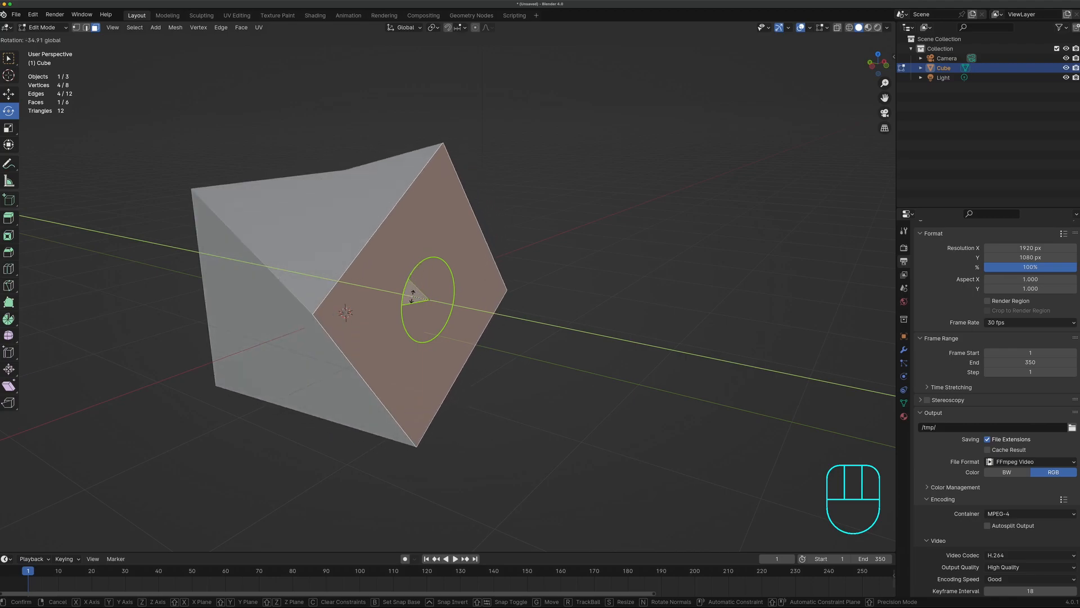
pyautogui.click(446, 289)
pyautogui.click(448, 274)
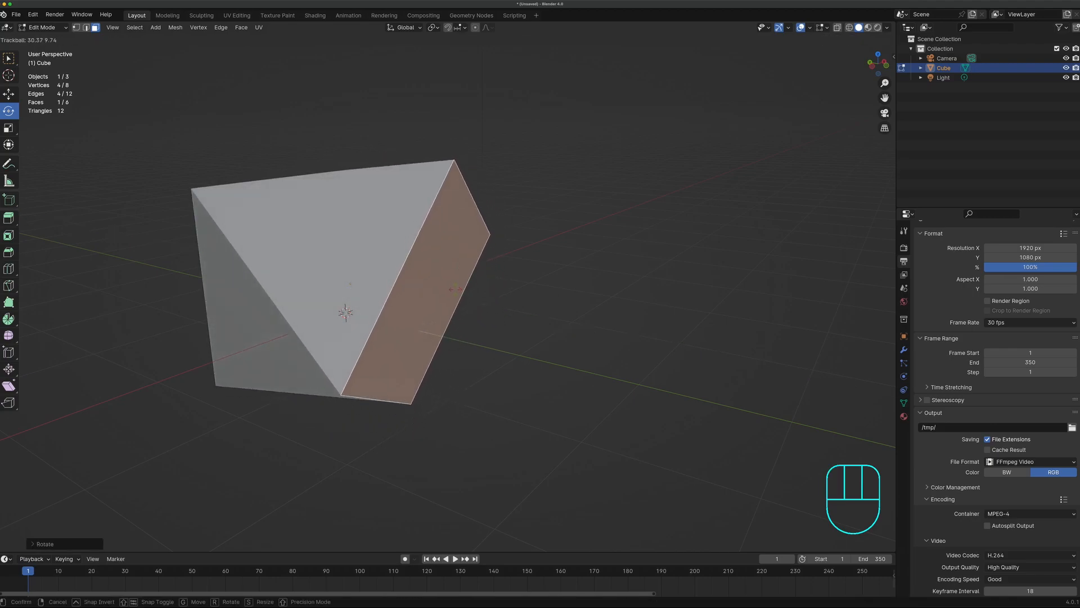
pyautogui.click(470, 268)
pyautogui.press('super+z')
pyautogui.press('super+z')
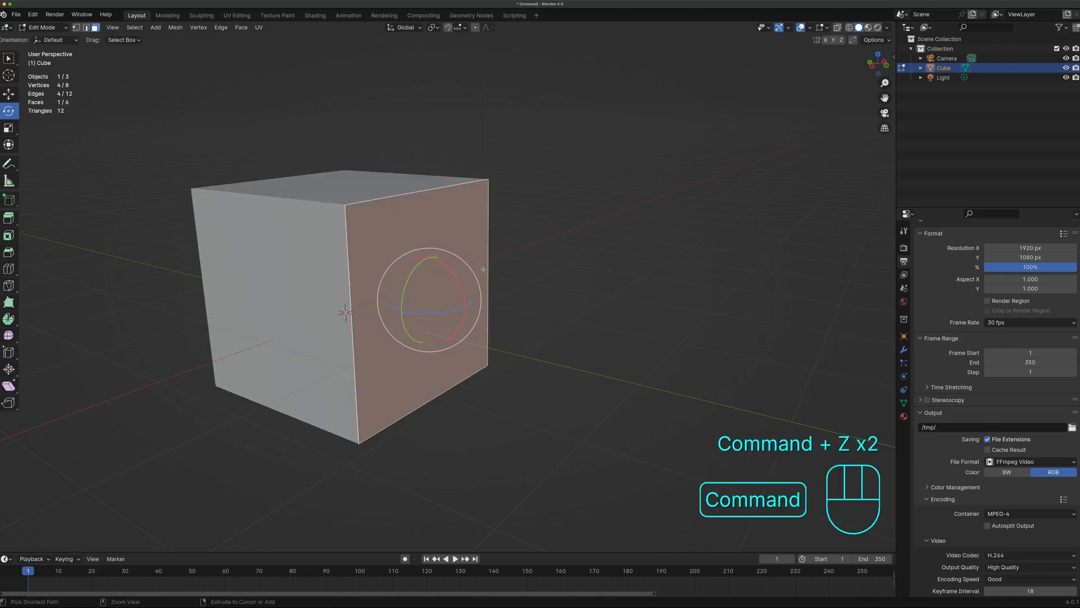
pyautogui.press('w')
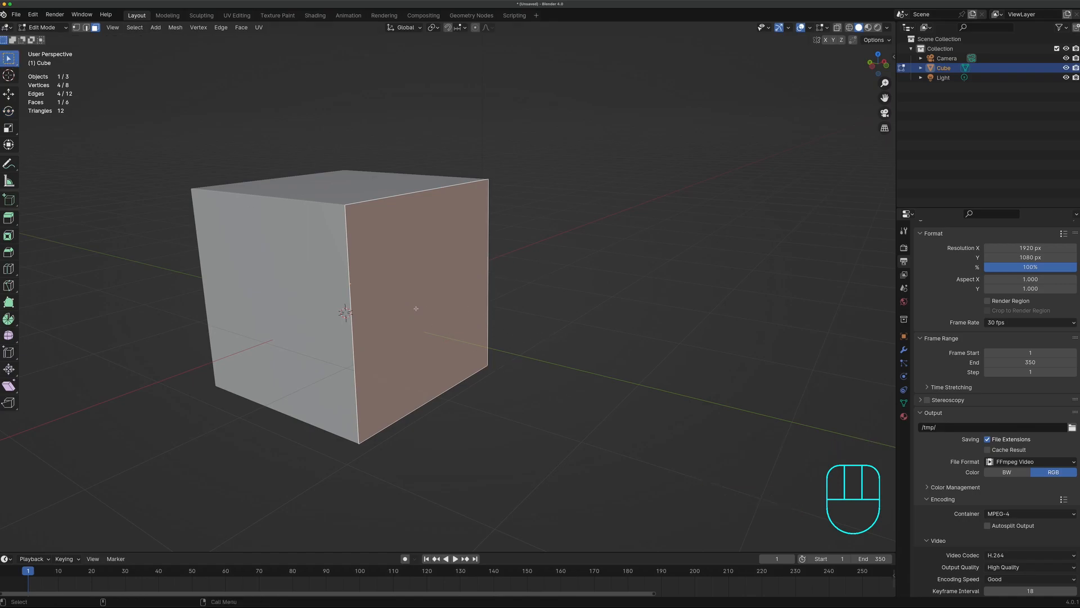
# - Try rotating the selected side face in the view plane and about the global Y axis, cancelling both rotations
pyautogui.press('r')
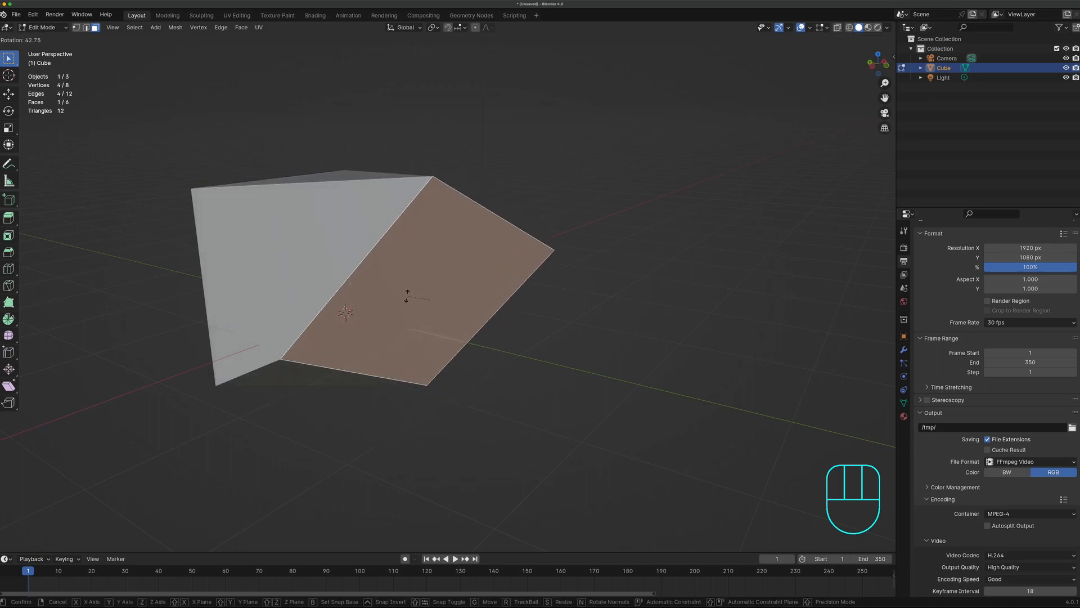
pyautogui.rightClick(392, 295)
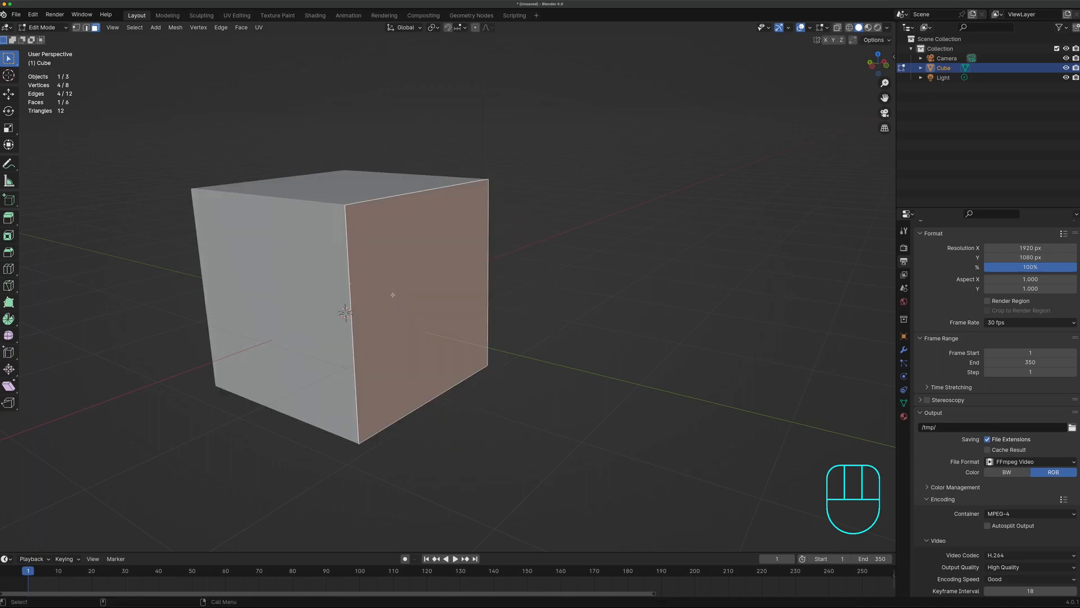
pyautogui.moveTo(521, 340)
pyautogui.mouseDown(button='middle')
pyautogui.moveTo(508, 357)
pyautogui.moveTo(483, 333)
pyautogui.moveTo(508, 341)
pyautogui.mouseUp(button='middle')
pyautogui.press('r')
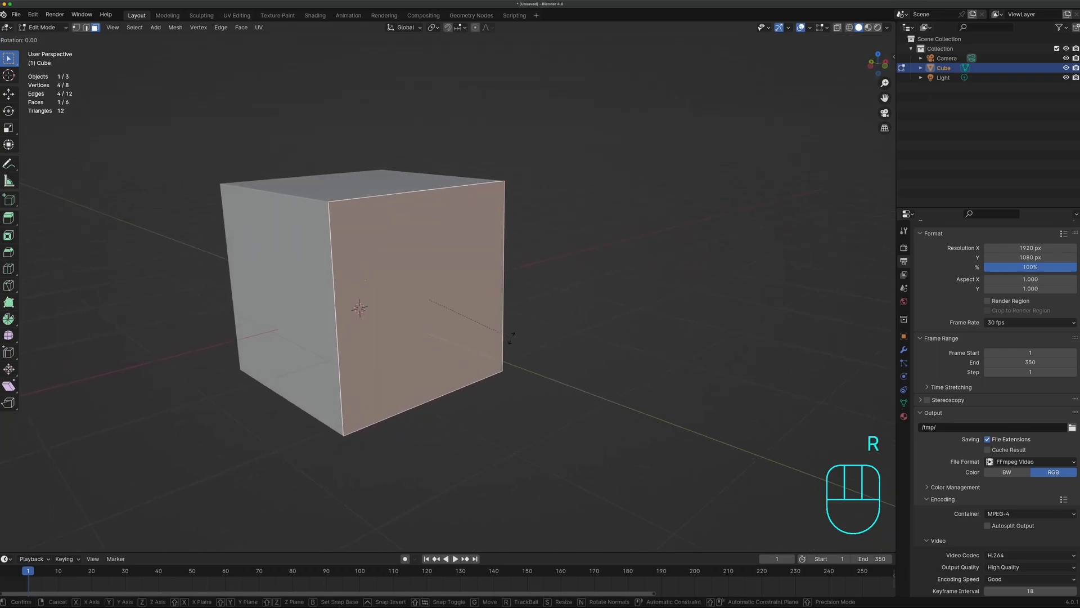
pyautogui.press('y')
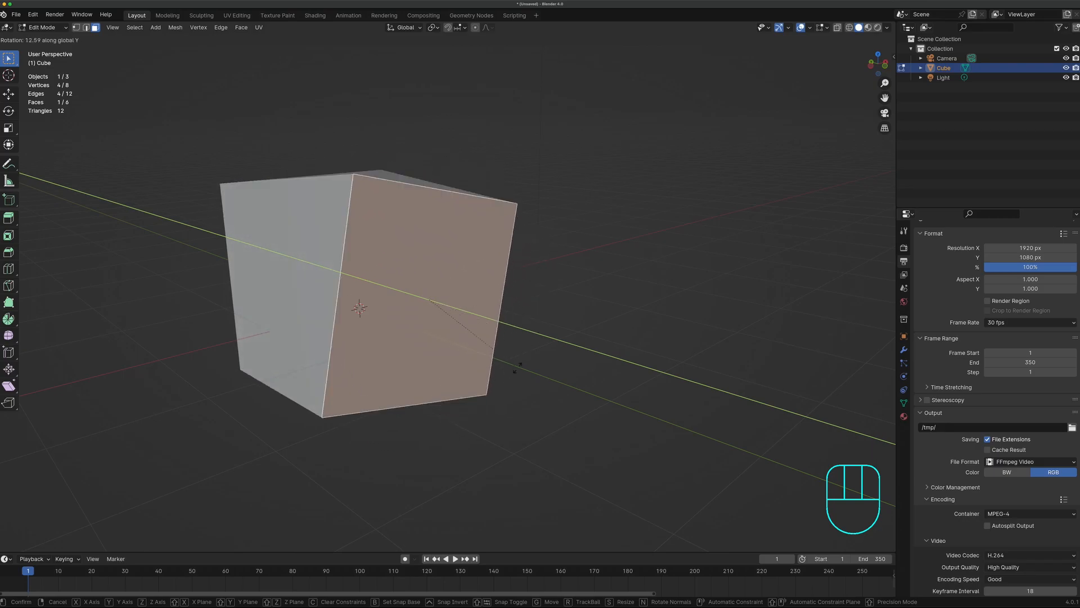
pyautogui.press('Escape')
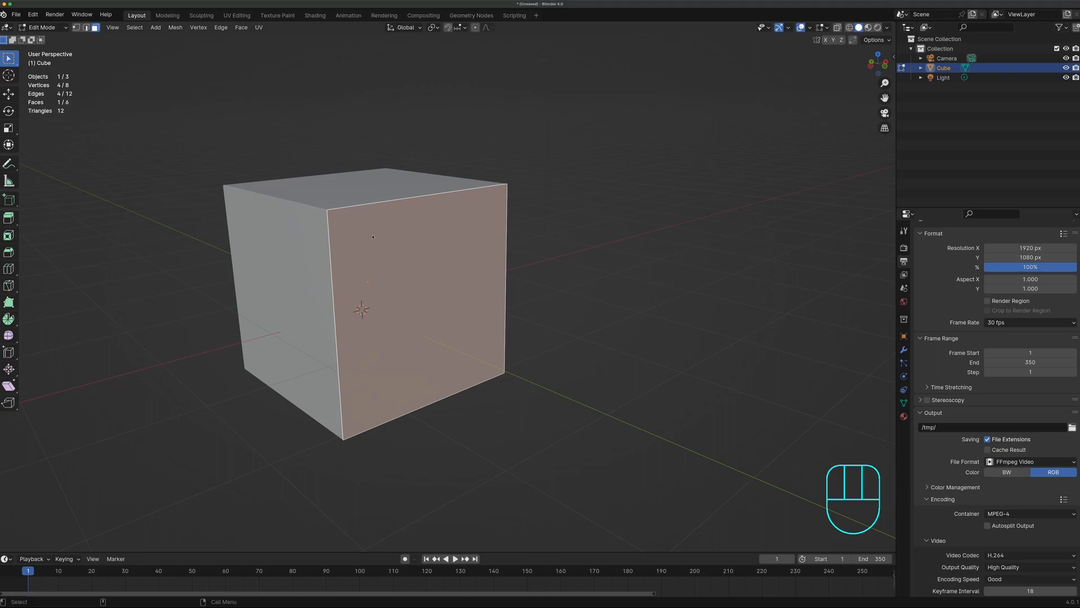
# - Extrude the cube's side face toward negative Y along its normal using the Extrude Region tool's handle
pyautogui.moveTo(356, 248); pyautogui.dragTo(436, 229, button='middle')
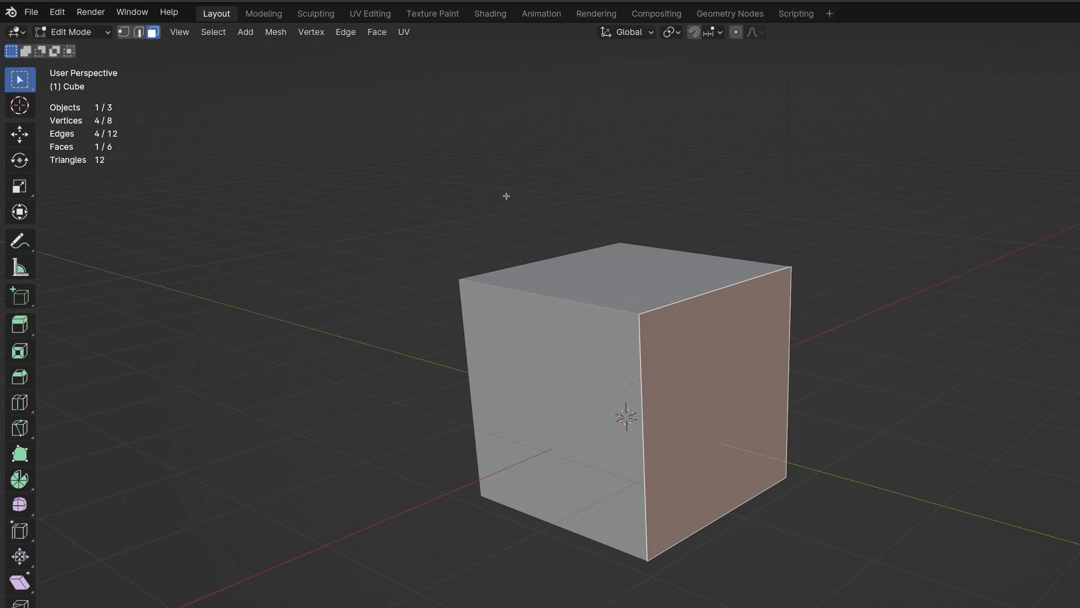
pyautogui.click(621, 278)
pyautogui.click(700, 364)
pyautogui.click(19, 325)
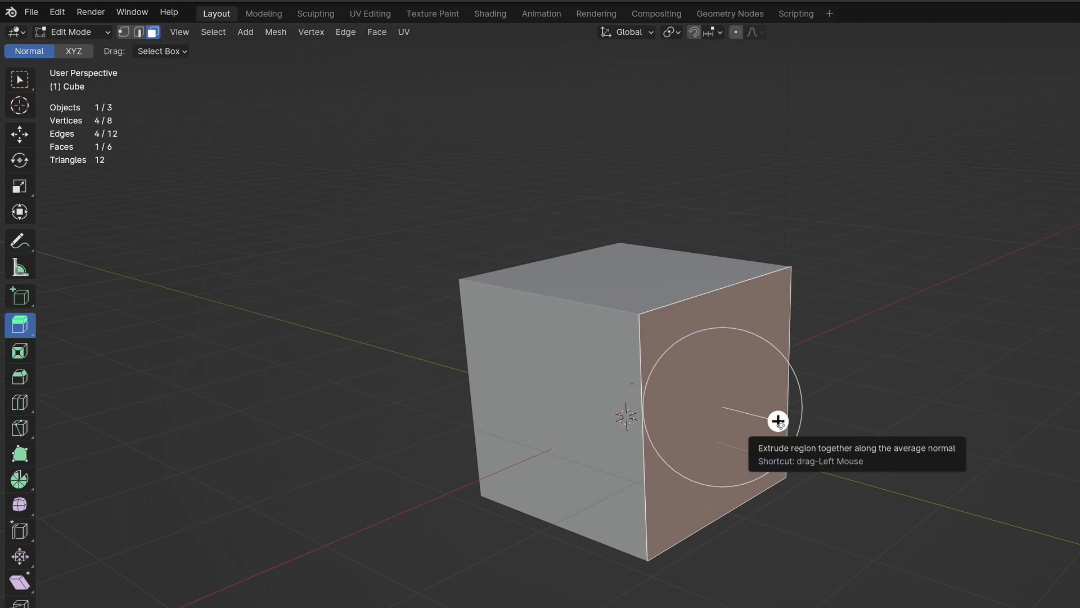
pyautogui.moveTo(778, 421); pyautogui.dragTo(967, 470)
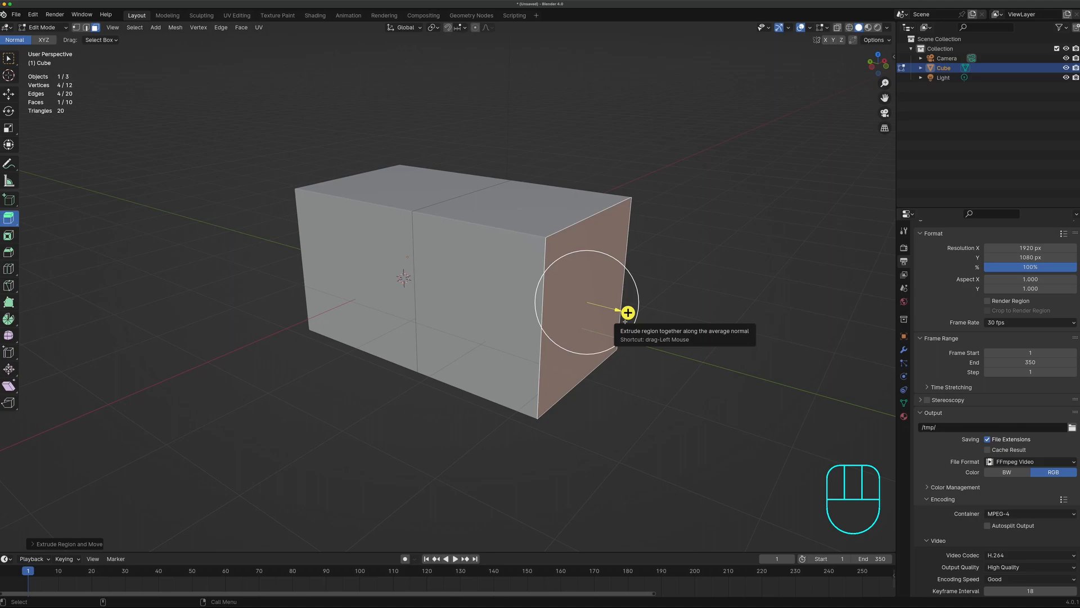
# - Select the top face of the extruded section and extrude it upward with the Extrude Region handle
pyautogui.click(511, 209)
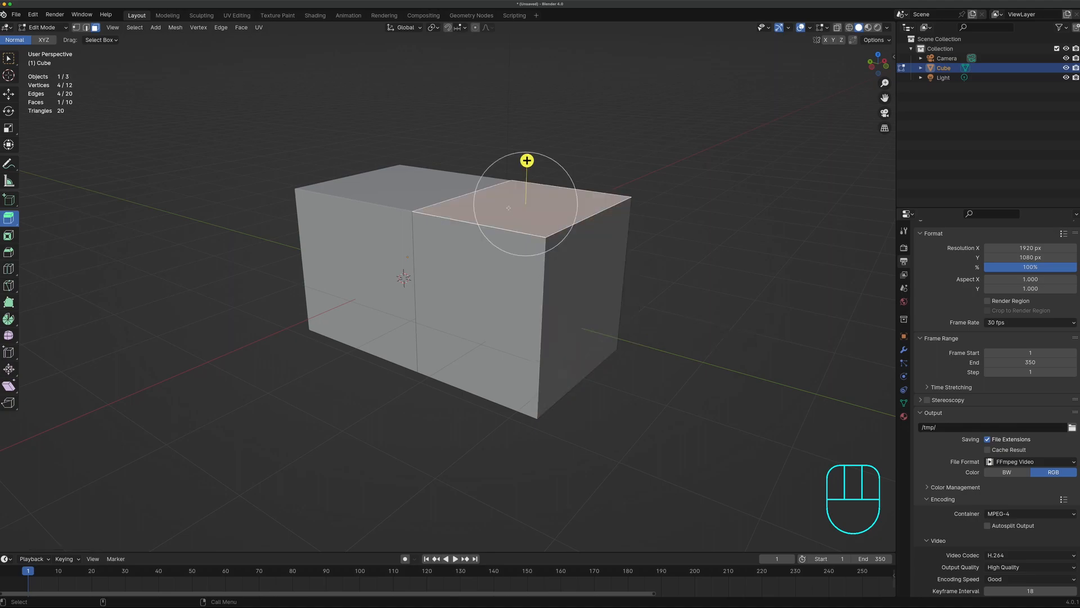
pyautogui.click(527, 160)
pyautogui.moveTo(527, 160); pyautogui.dragTo(529, 82)
pyautogui.moveTo(576, 284); pyautogui.dragTo(582, 290, button='middle')
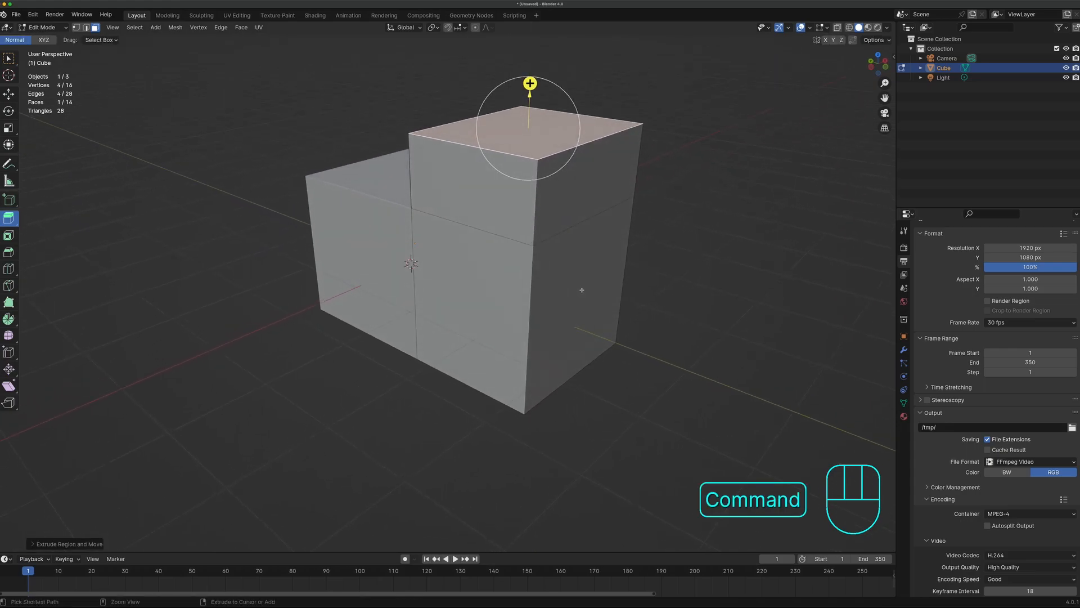
# - Undo both extrusions and the top-face selection, restoring the plain cube with its side face selected
pyautogui.press('super+z')
pyautogui.press('super+z')
pyautogui.press('super+z')
pyautogui.moveTo(552, 274); pyautogui.dragTo(539, 262, button='middle')
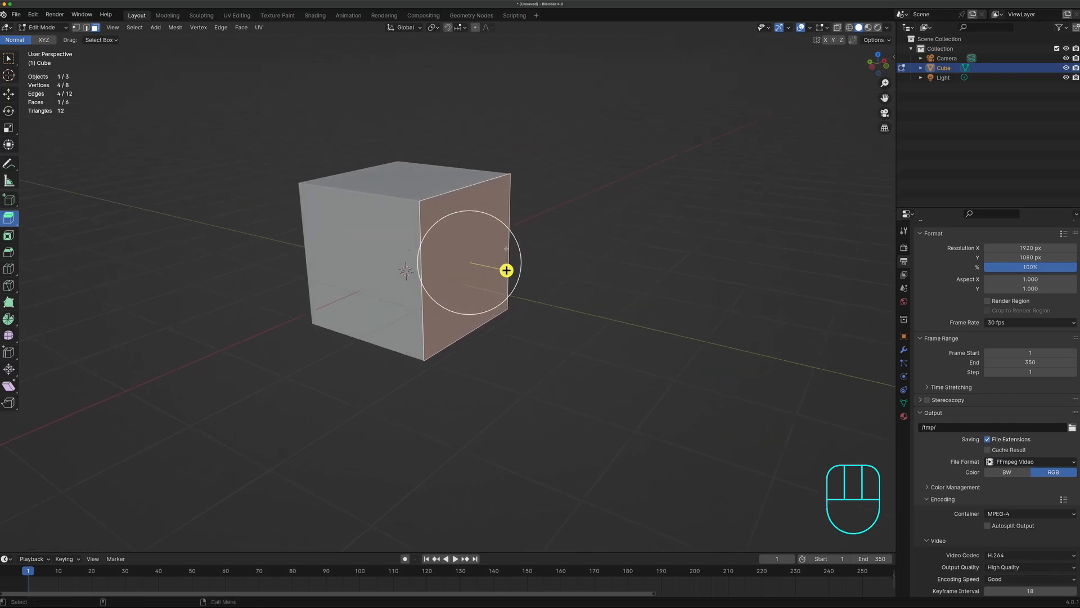
pyautogui.moveTo(506, 249); pyautogui.dragTo(520, 274, button='middle')
pyautogui.scroll(1, 484, 265)
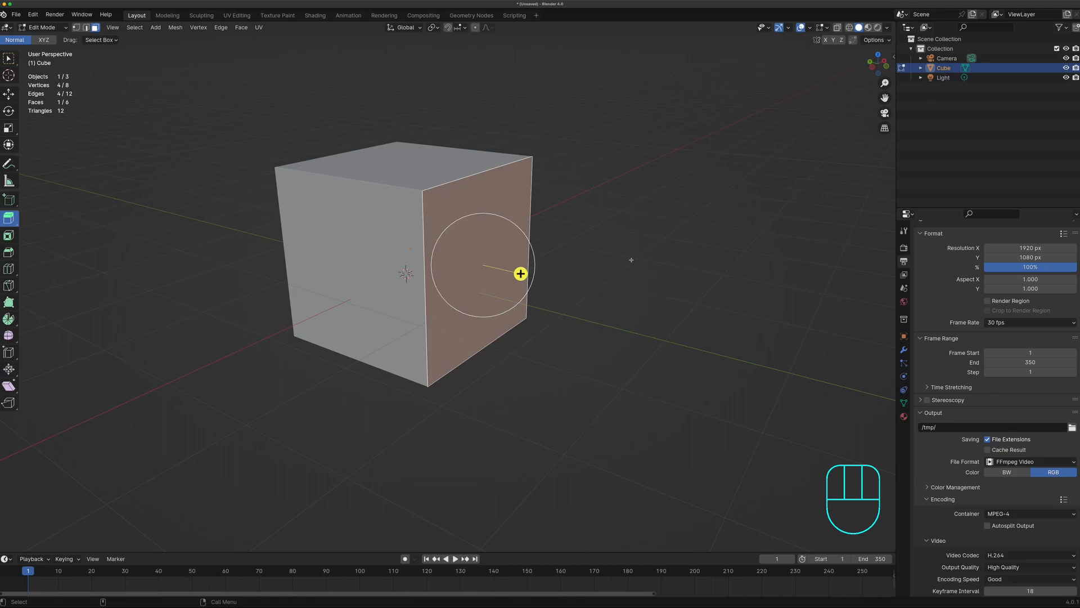
# - Extrude the selected side face outward along its normal, and extrude the new section's top face upward without the gizmo handle
pyautogui.press('e')
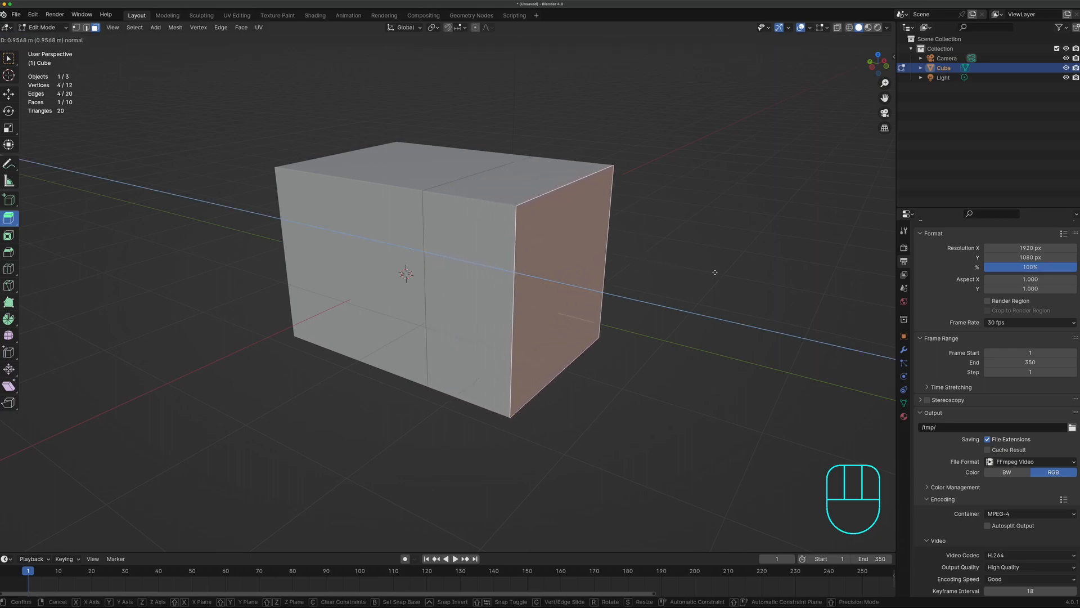
pyautogui.click(786, 277)
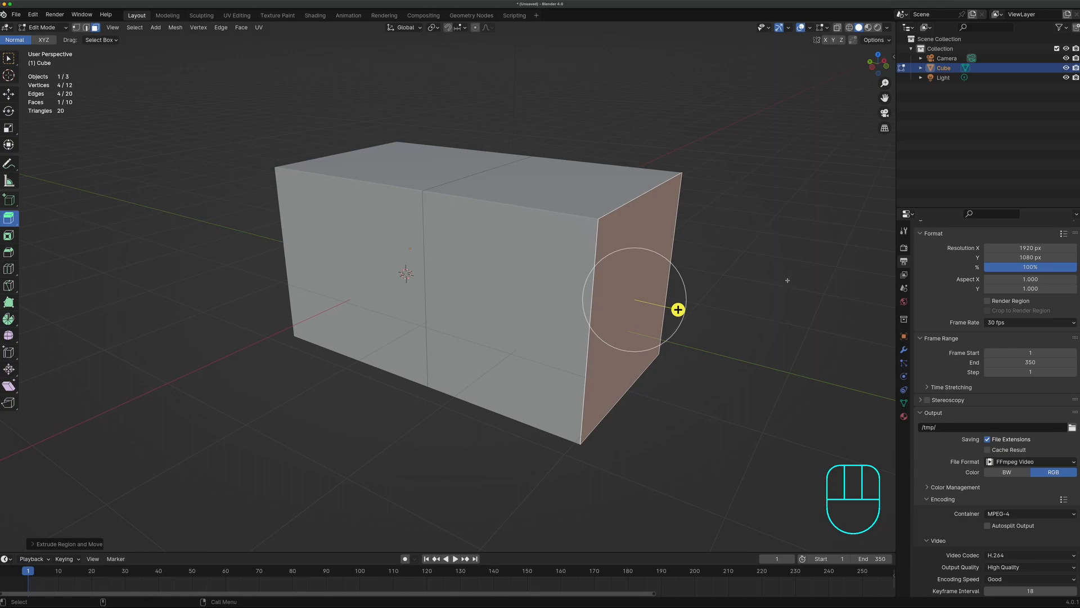
pyautogui.click(557, 163)
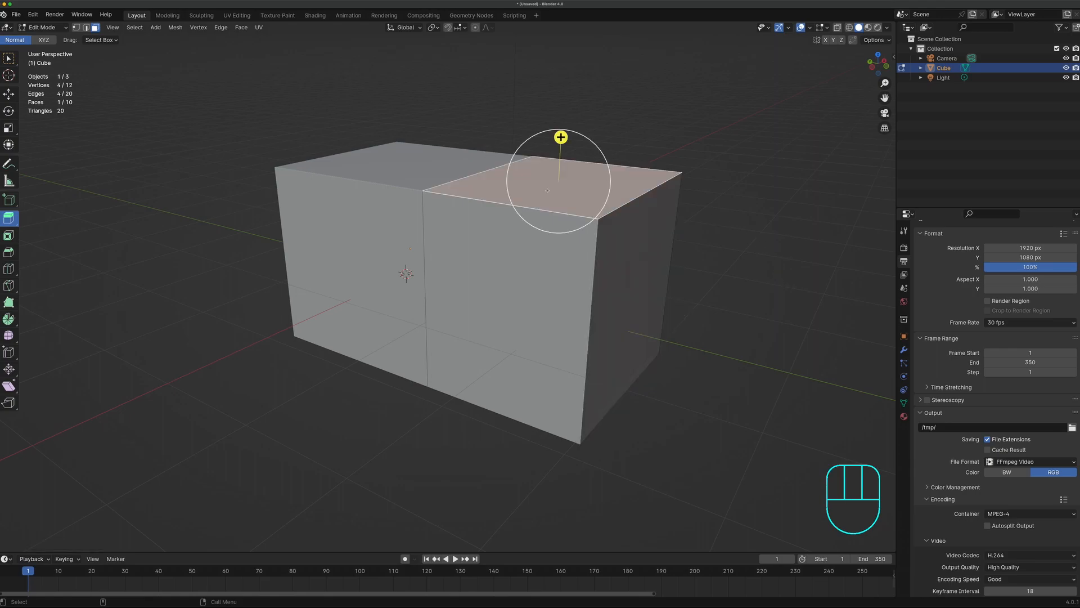
pyautogui.moveTo(559, 138); pyautogui.dragTo(546, 239, button='middle')
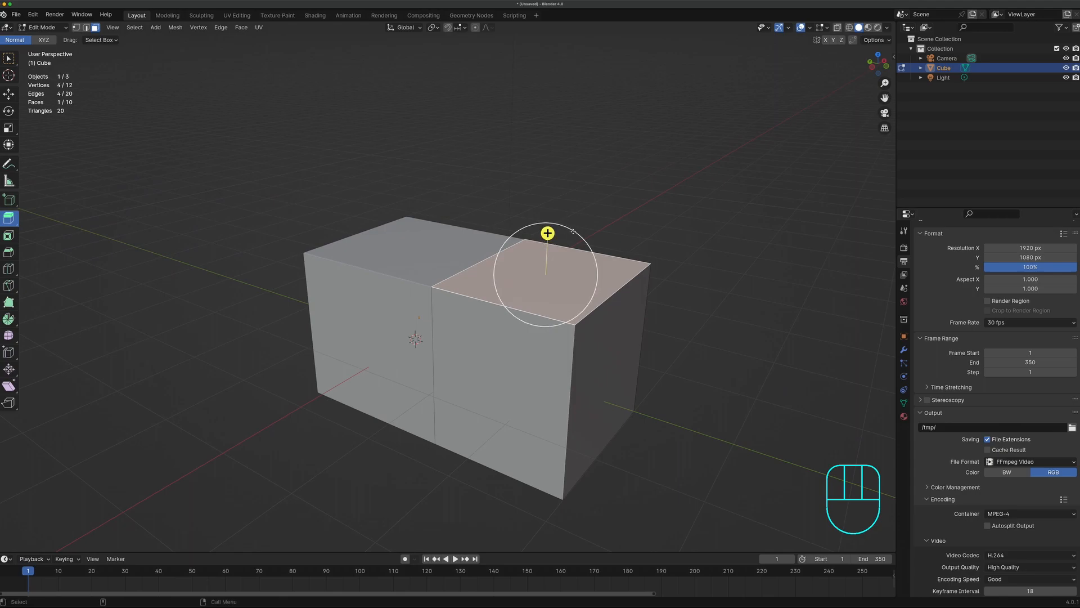
pyautogui.press('e')
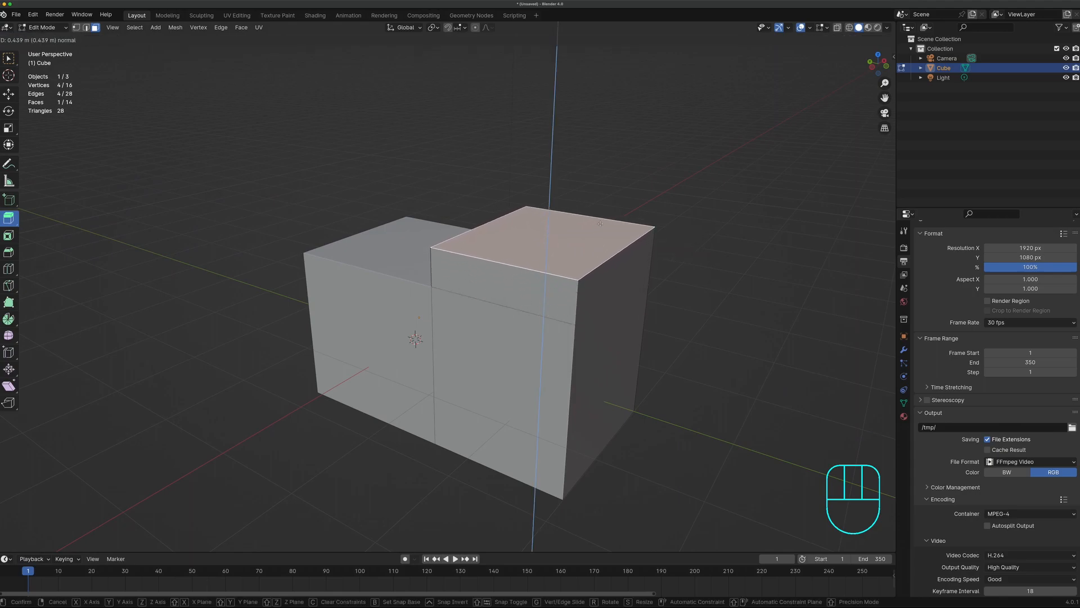
pyautogui.click(600, 163)
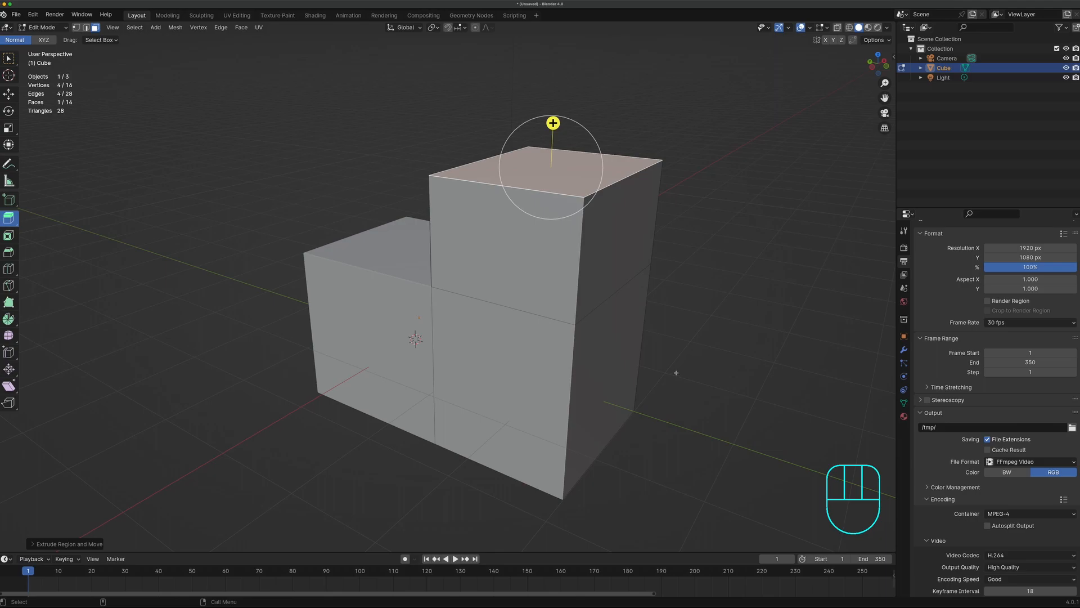
# - Undo the upward extrusion, the top-face selection and the side-face extrusion
pyautogui.press('super+z')
pyautogui.press('super+z')
pyautogui.press('super+z')
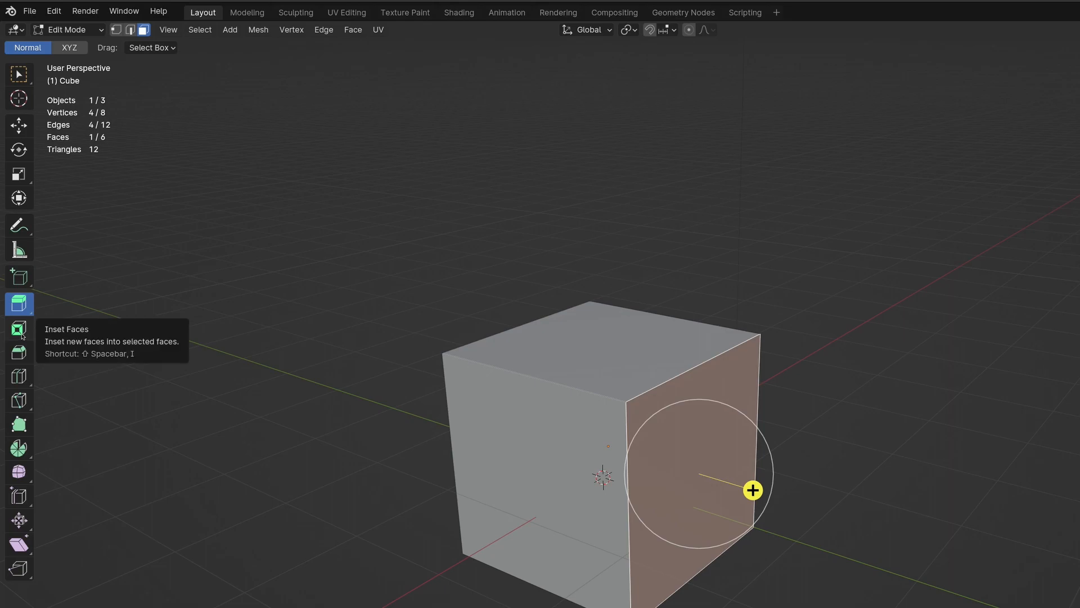
# - Try insetting the side face with the Inset Faces gizmo and extruding the inset face outward, undoing both operations
pyautogui.click(20, 332)
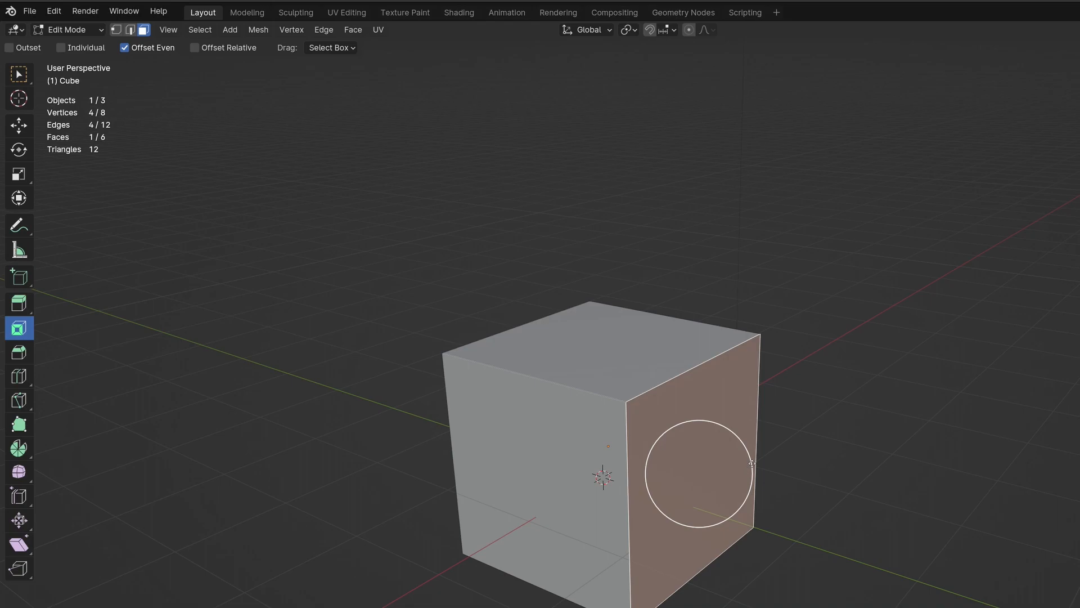
pyautogui.moveTo(752, 463); pyautogui.dragTo(709, 480)
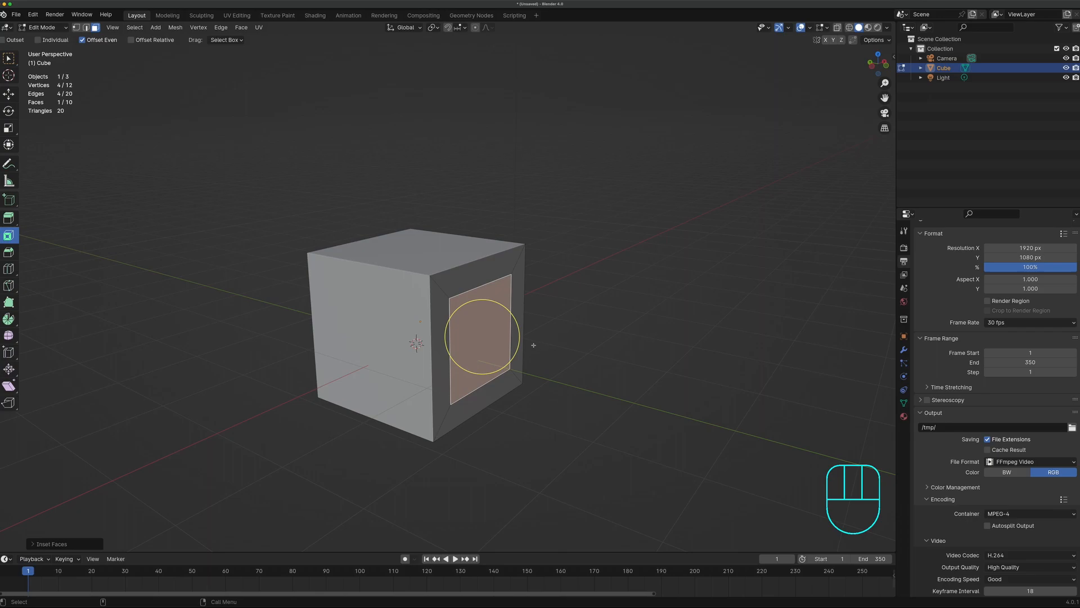
pyautogui.press('e')
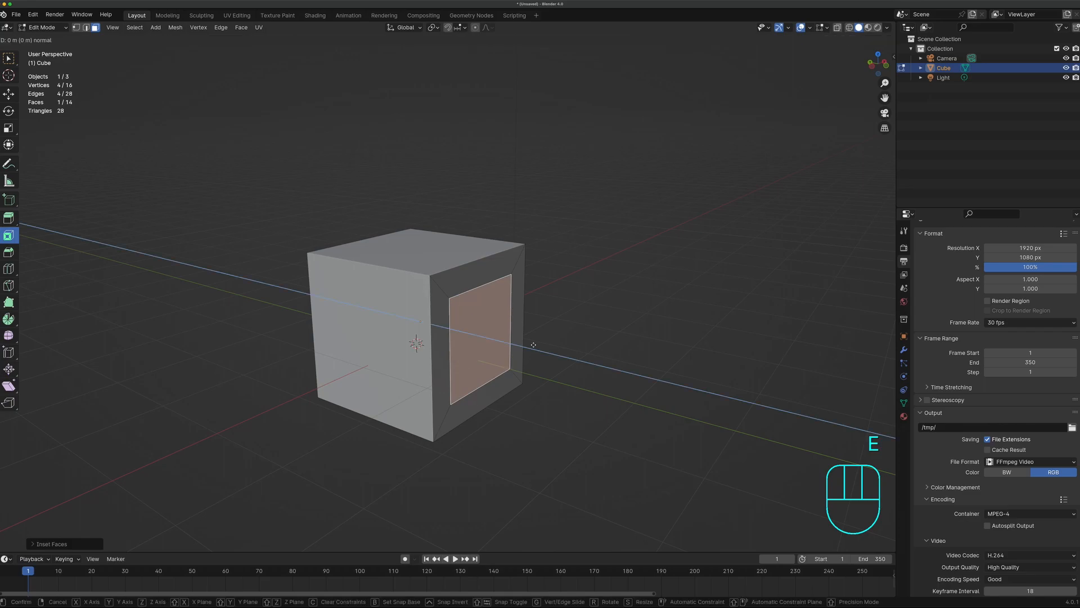
pyautogui.click(613, 358)
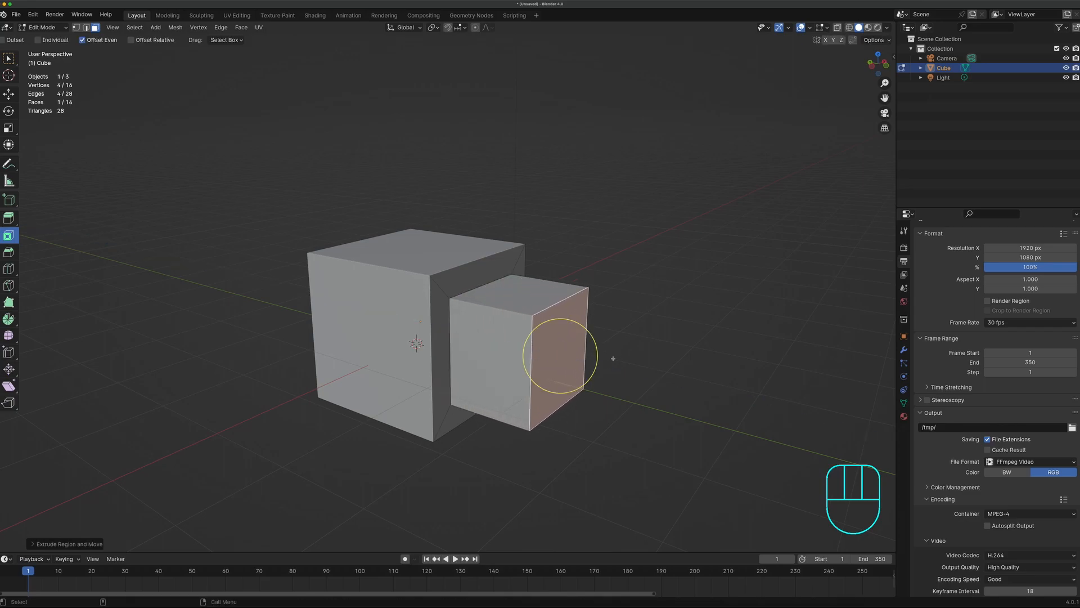
pyautogui.press('super+z')
pyautogui.press('super+z')
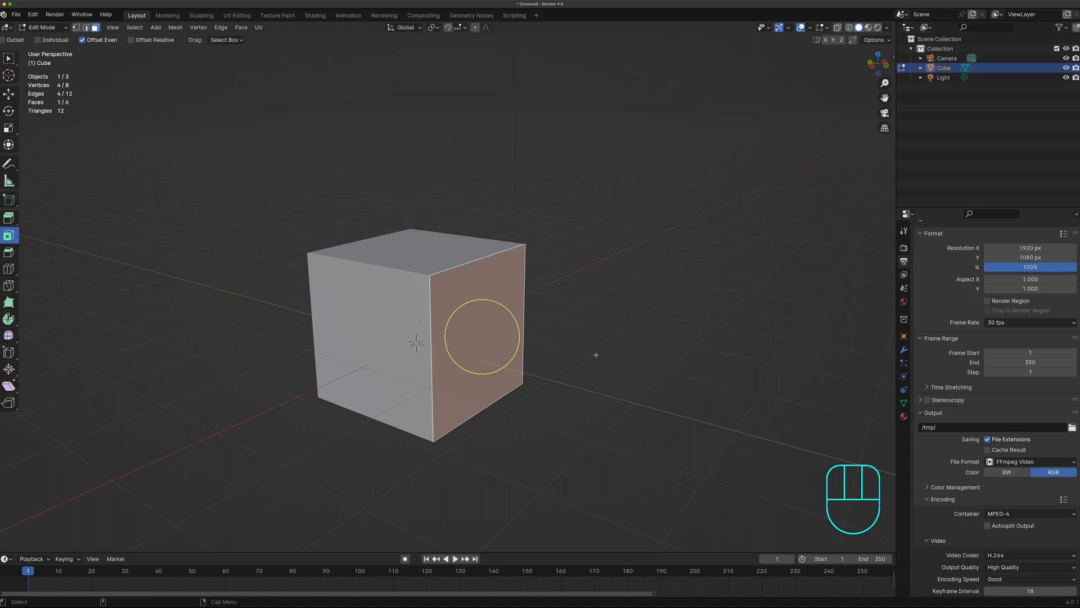
# - Try insetting the side face by about 0.26 m without the gizmo and extruding the inner face outward, undoing both operations
pyautogui.press('i')
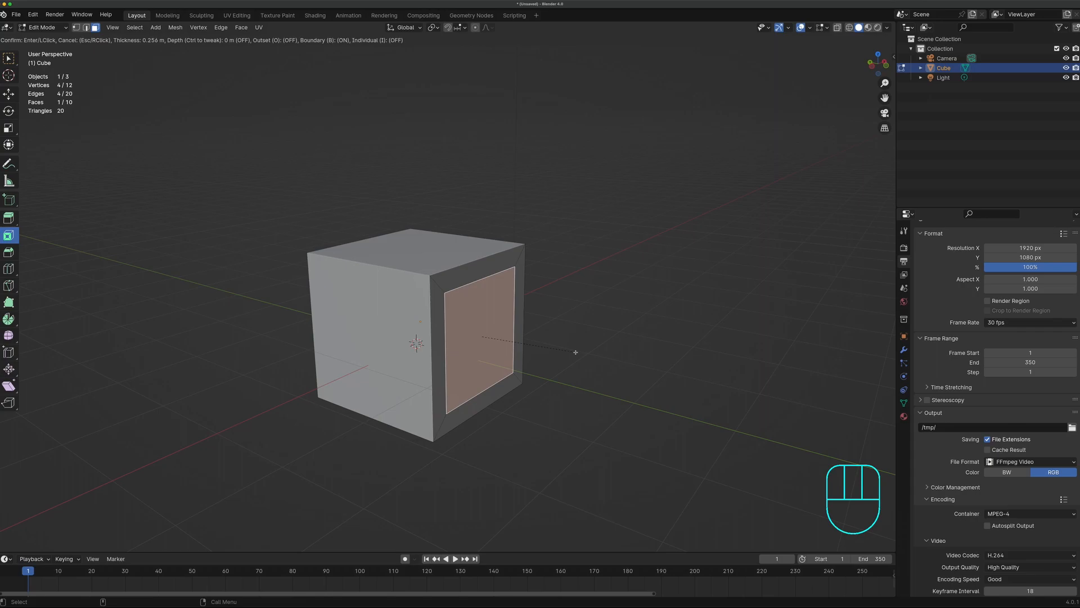
pyautogui.click(576, 352)
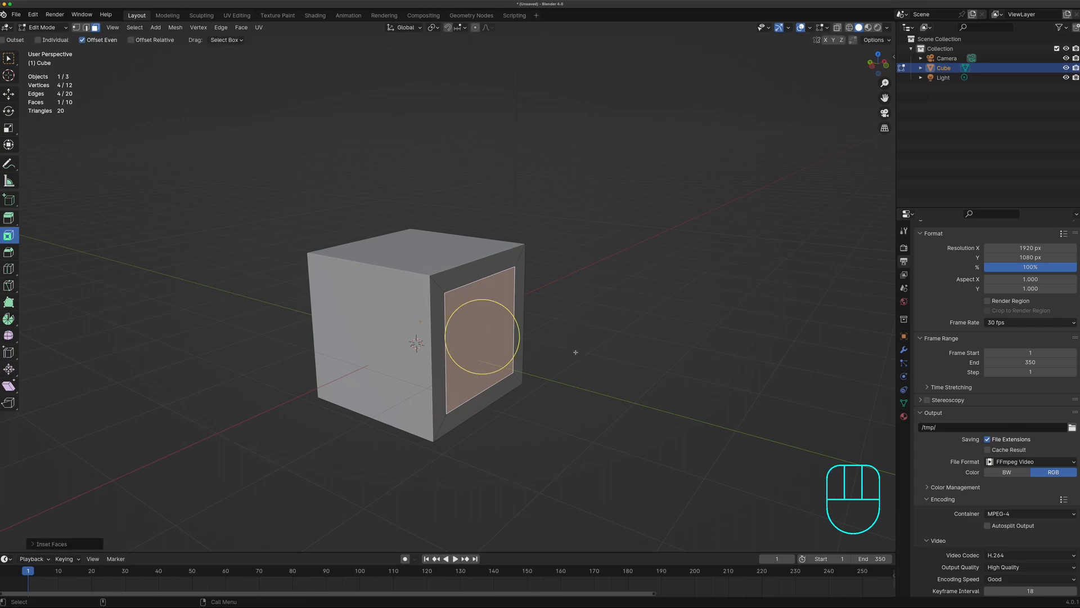
pyautogui.press('e')
pyautogui.click(637, 367)
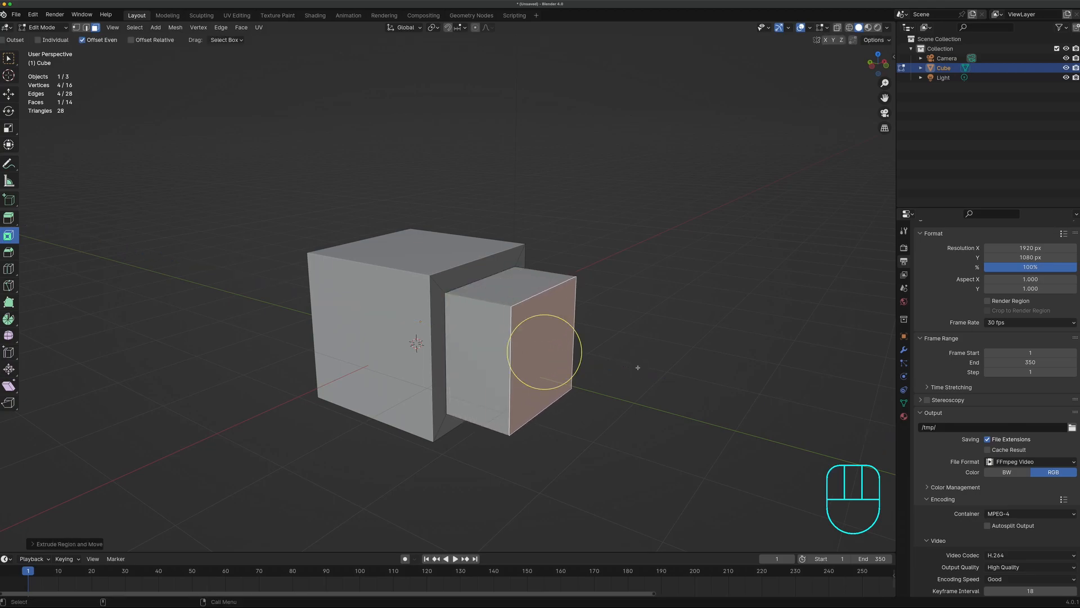
pyautogui.press('super+z')
pyautogui.press('super+z')
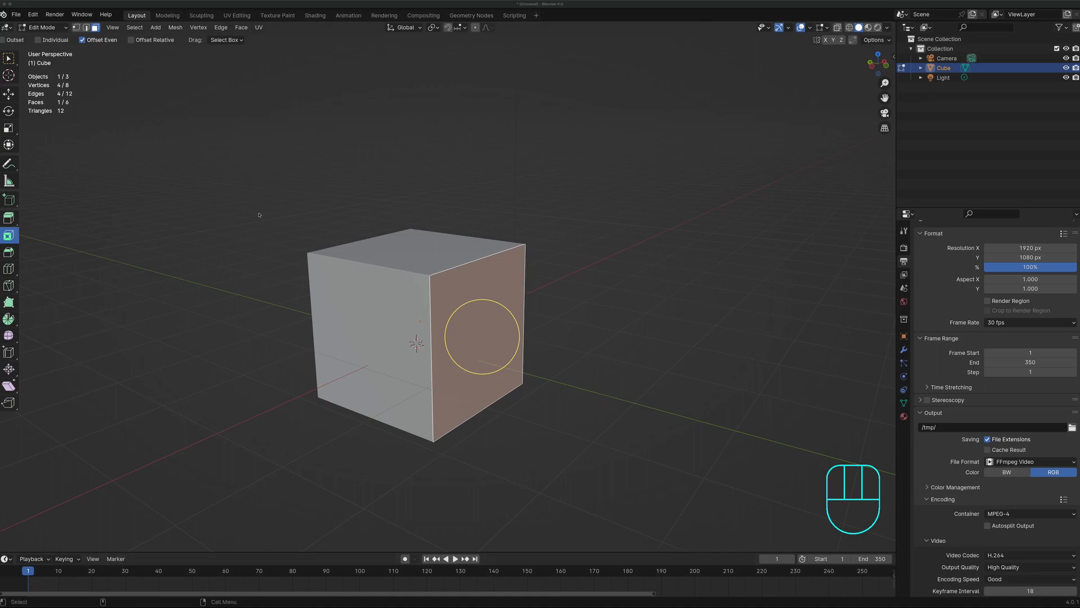
pyautogui.scroll(-2, 259, 214)
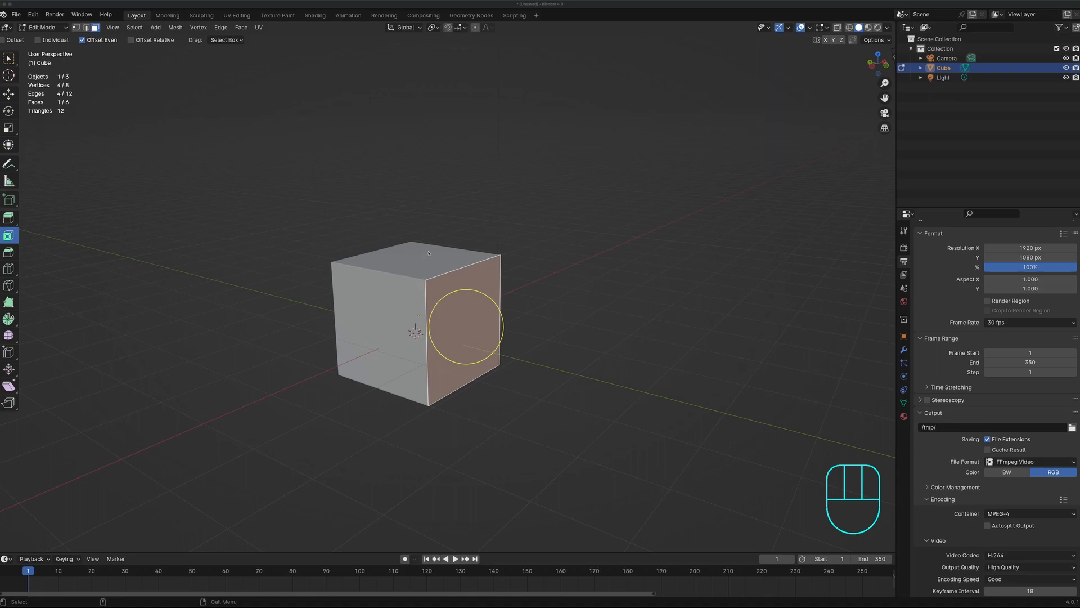
pyautogui.moveTo(446, 289); pyautogui.dragTo(437, 304, button='middle')
pyautogui.scroll(1, 437, 304)
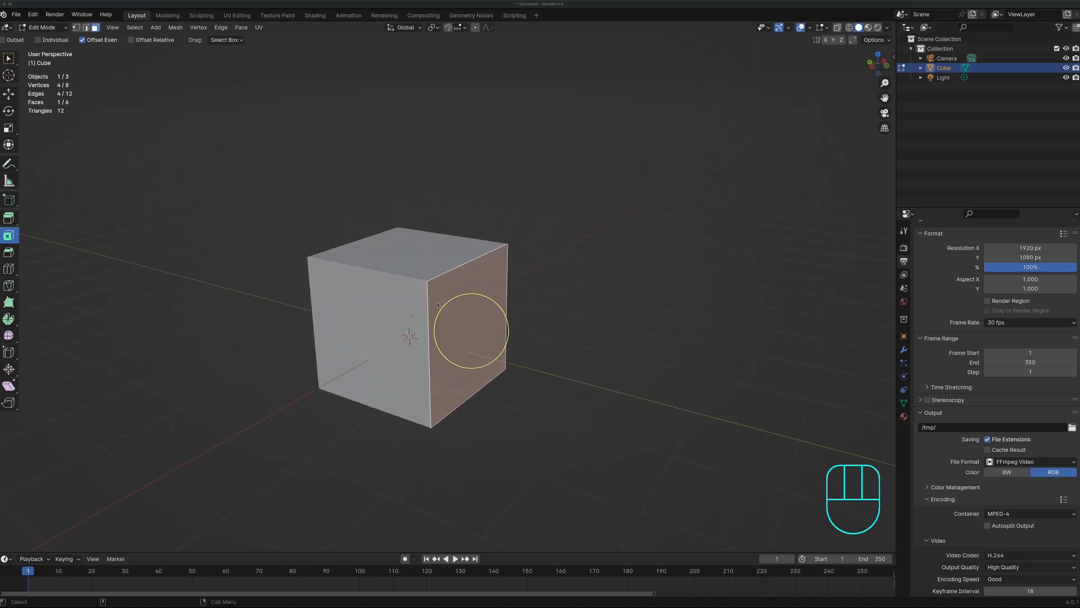
# - Extrude the cube's selected side face outward by roughly the cube's own width
pyautogui.scroll(-3, 437, 305)
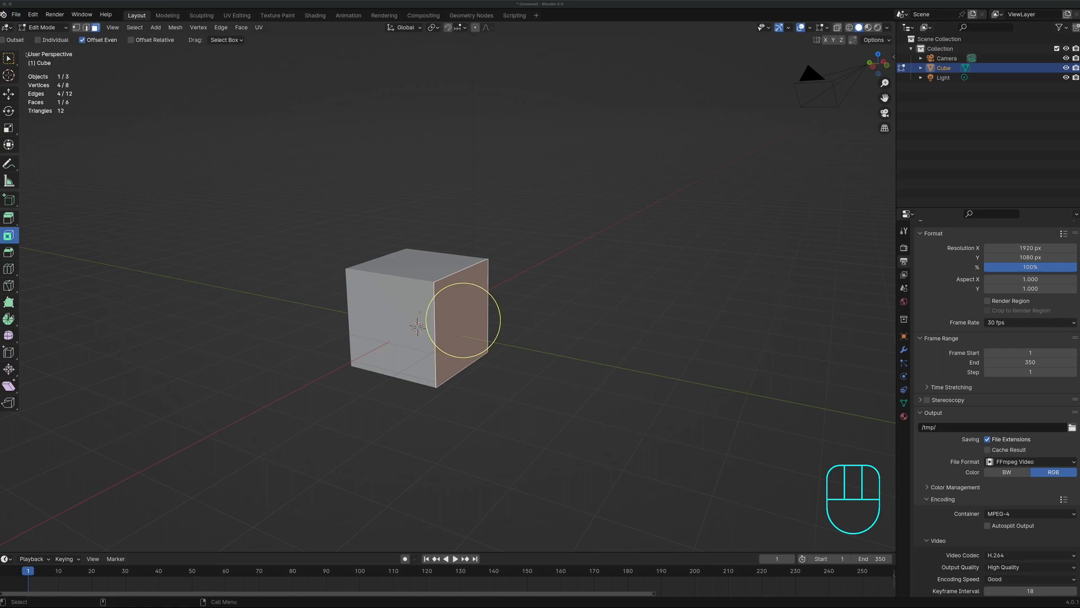
pyautogui.click(9, 58)
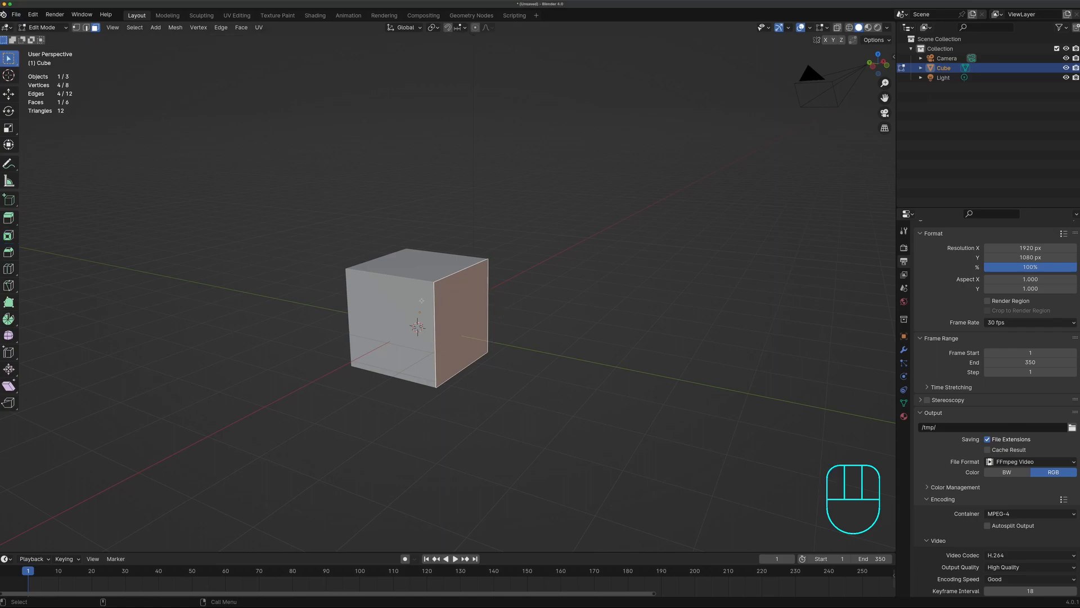
pyautogui.press('e')
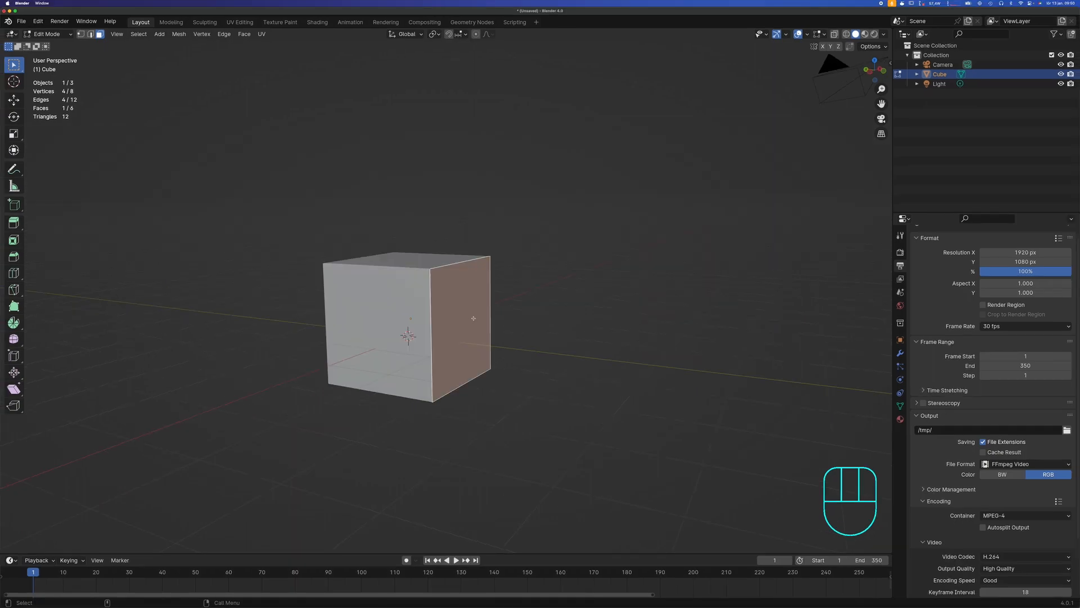
pyautogui.click(581, 325)
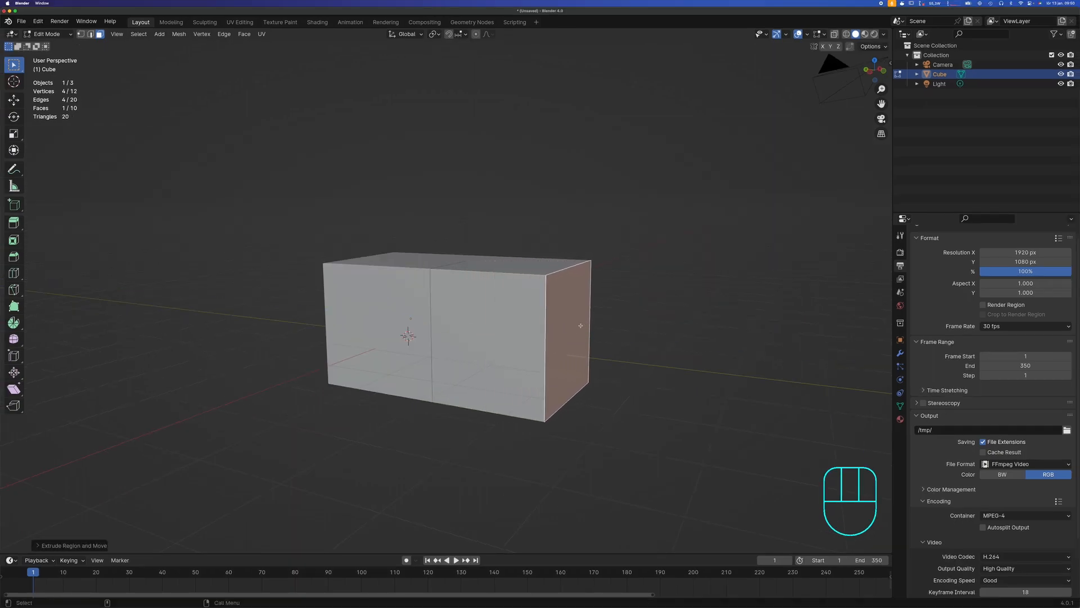
# - Select the two adjacent faces on the long side of the block and inset them together as one region
pyautogui.click(505, 264)
pyautogui.moveTo(534, 321); pyautogui.dragTo(483, 314, button='middle')
pyautogui.click(477, 313)
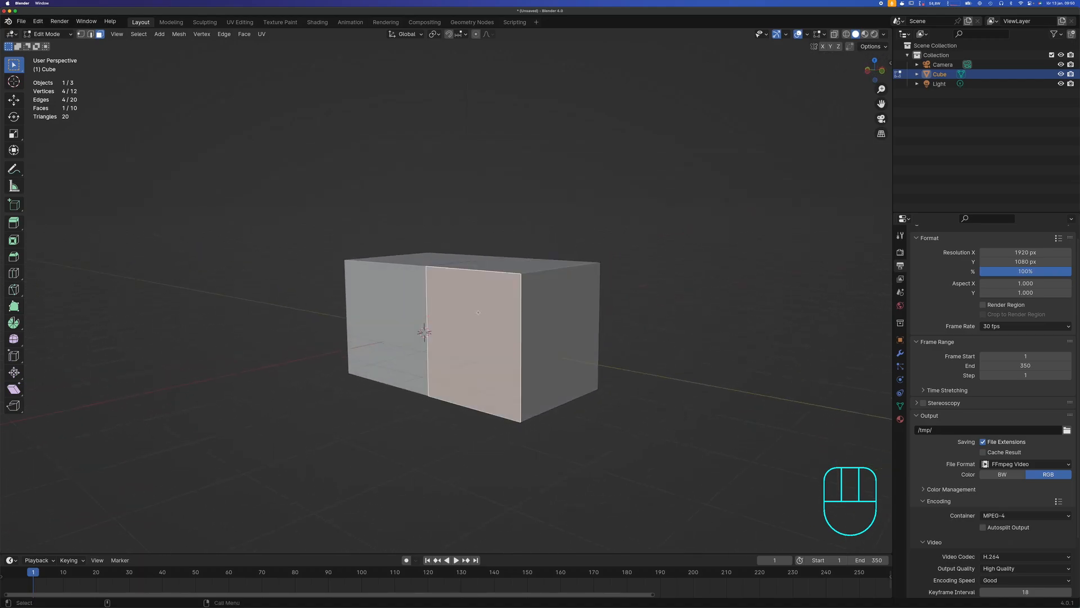
pyautogui.keyDown('shift'); pyautogui.click(388, 326); pyautogui.keyUp('shift')
pyautogui.press('i')
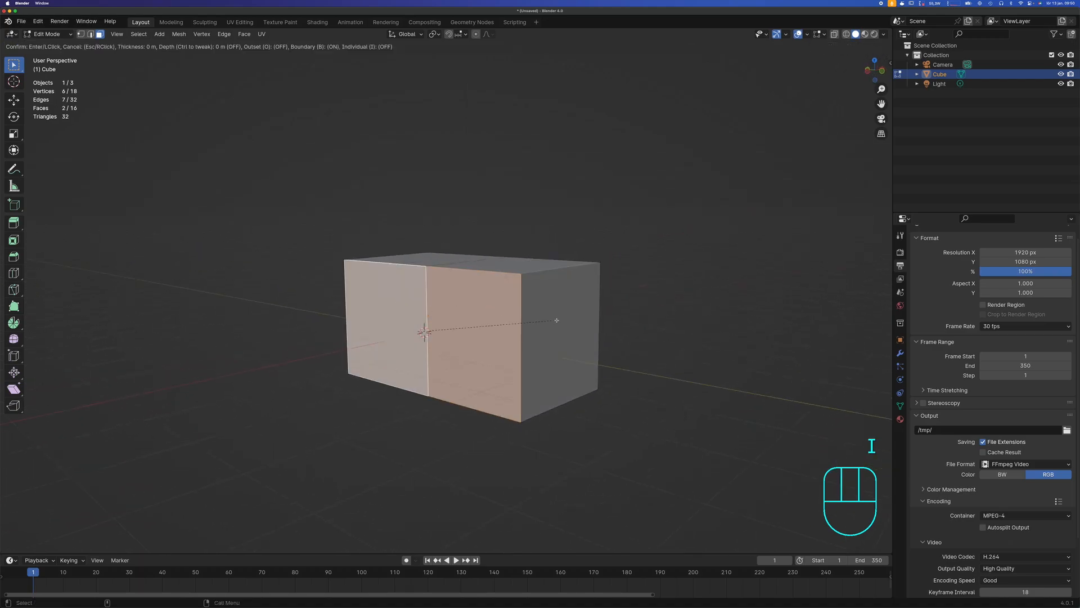
pyautogui.click(444, 324)
# - Extrude the two inset faces outward and scale the end faces up so the new section flares
pyautogui.moveTo(444, 324); pyautogui.dragTo(476, 316, button='middle')
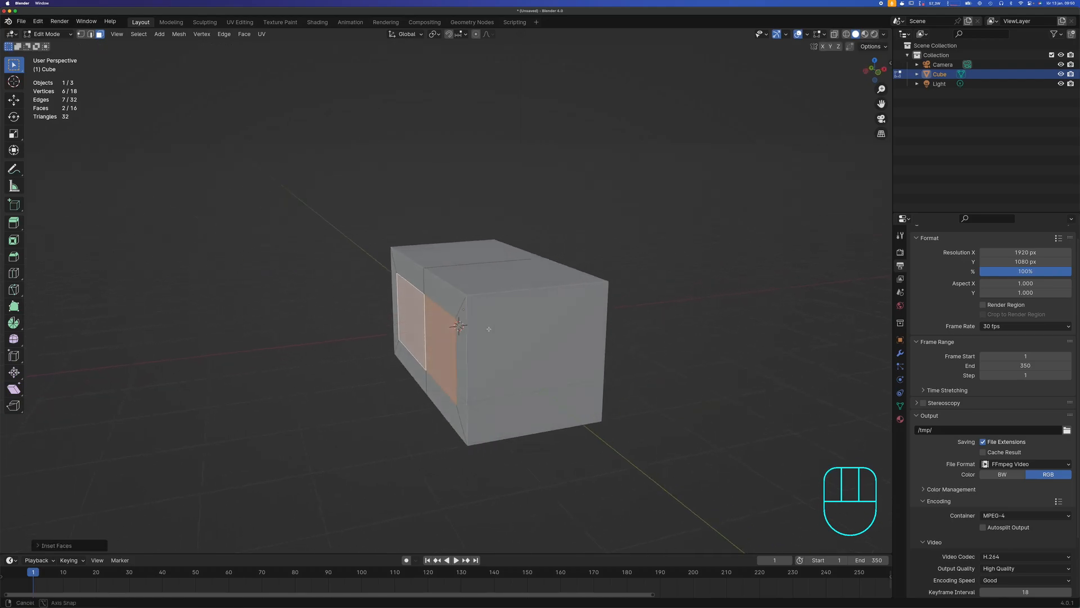
pyautogui.press('e')
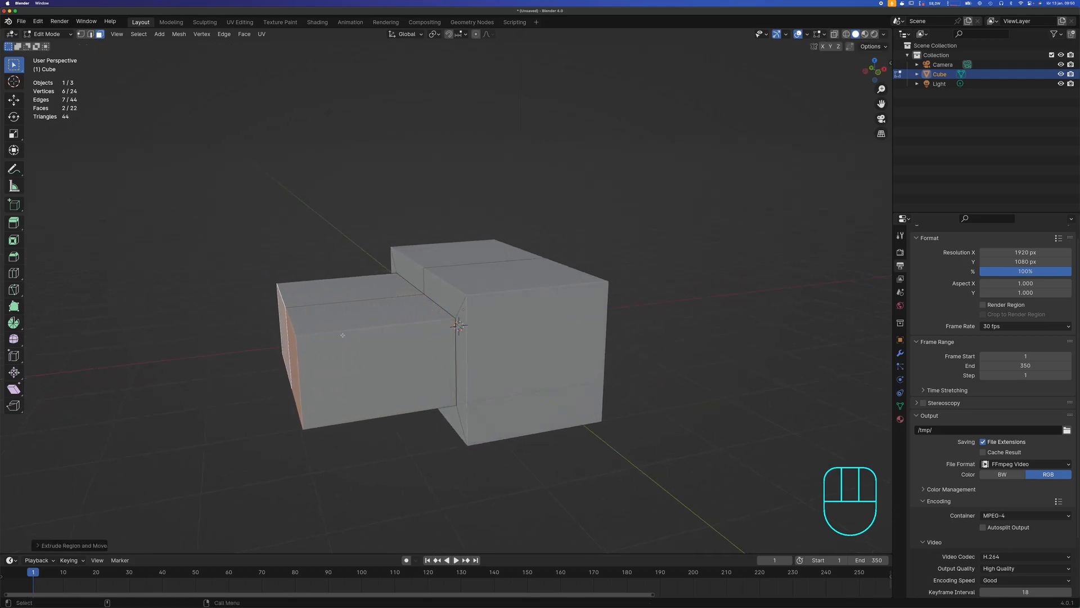
pyautogui.click(382, 328)
pyautogui.moveTo(383, 329); pyautogui.dragTo(445, 310, button='middle')
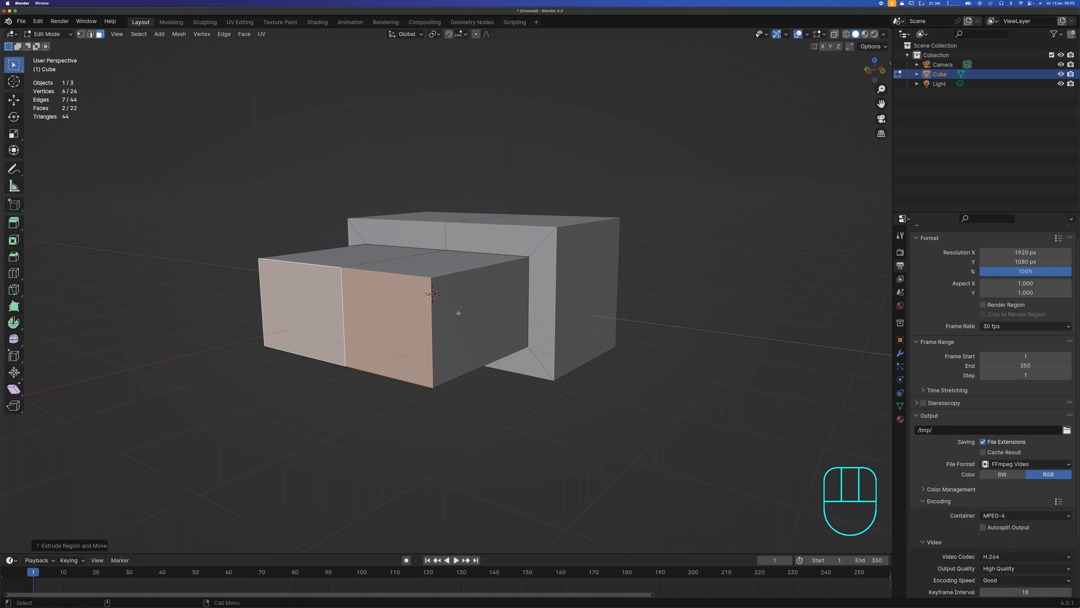
pyautogui.press('s')
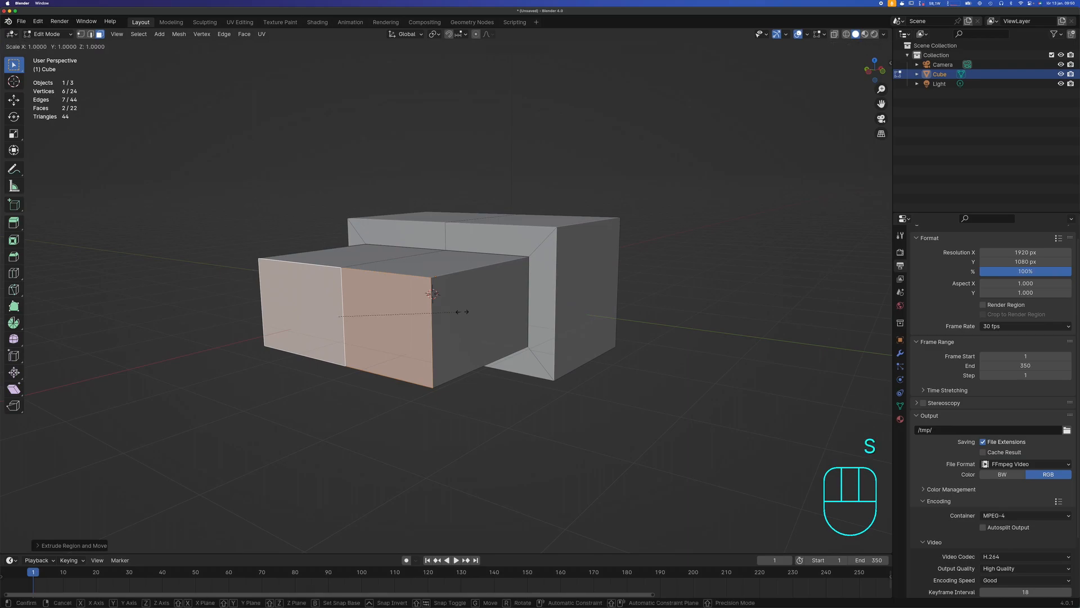
pyautogui.click(501, 318)
# - Extrude the flared end faces farther outward and scale the new end faces down slightly
pyautogui.moveTo(501, 318); pyautogui.dragTo(476, 316, button='middle')
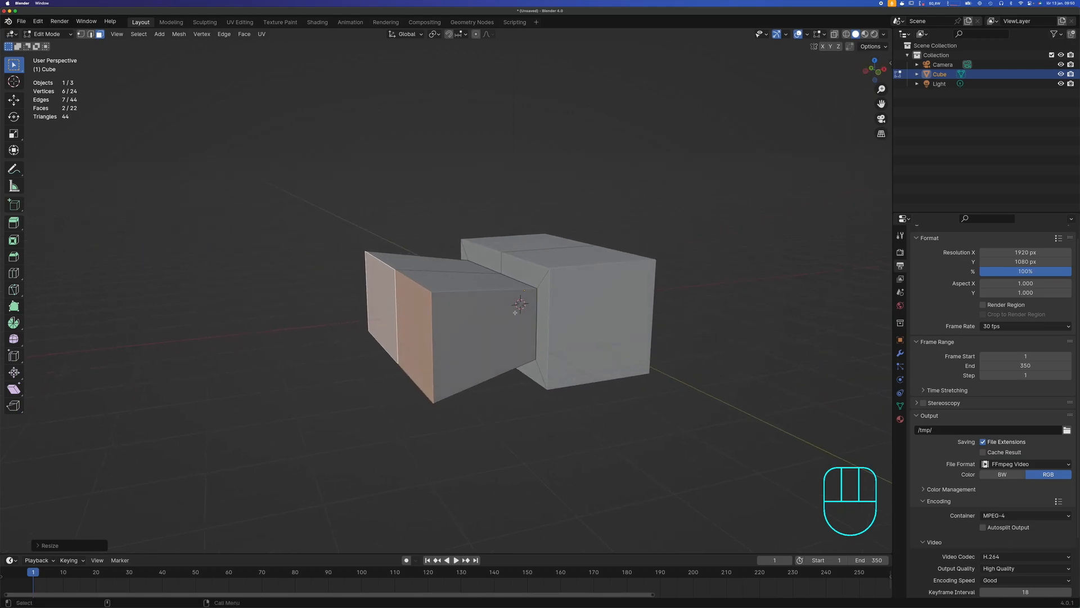
pyautogui.press('e')
pyautogui.click(426, 326)
pyautogui.moveTo(426, 326); pyautogui.dragTo(466, 316, button='middle')
pyautogui.press('s')
pyautogui.click(585, 302)
# - Select the two adjacent faces on the opposite long side of the block and inset them together
pyautogui.moveTo(586, 302); pyautogui.dragTo(504, 302, button='middle')
pyautogui.moveTo(619, 307); pyautogui.dragTo(574, 306, button='middle')
pyautogui.click(559, 304)
pyautogui.keyDown('shift'); pyautogui.click(582, 298); pyautogui.keyUp('shift')
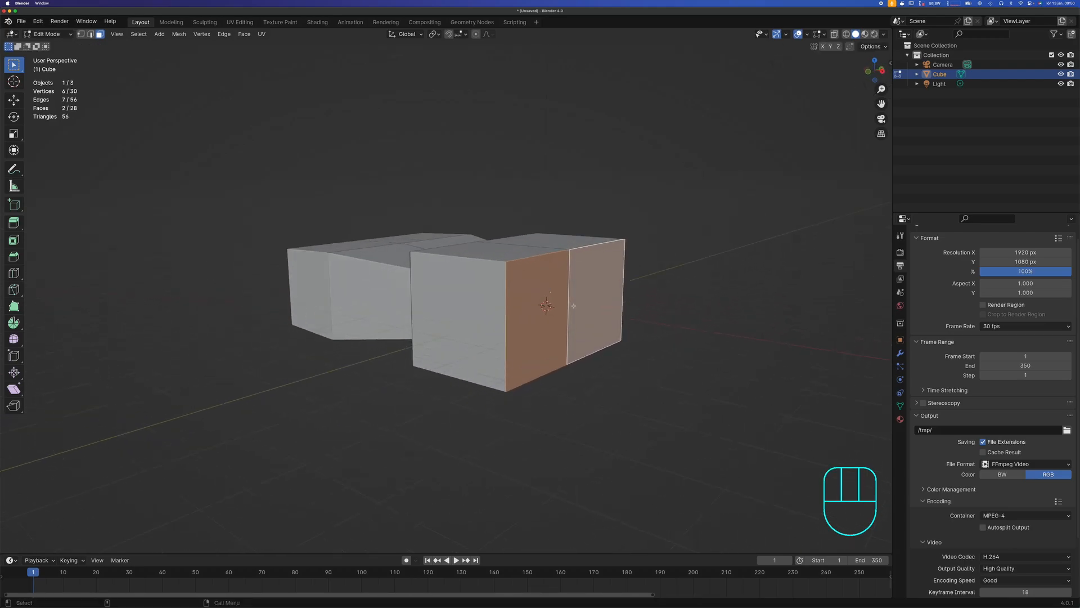
pyautogui.press('i')
pyautogui.click(615, 317)
# - Move the two inset faces outward about 0.47 m along the X axis to form a beveled shoulder
pyautogui.moveTo(615, 316); pyautogui.dragTo(614, 306, button='middle')
pyautogui.press('g')
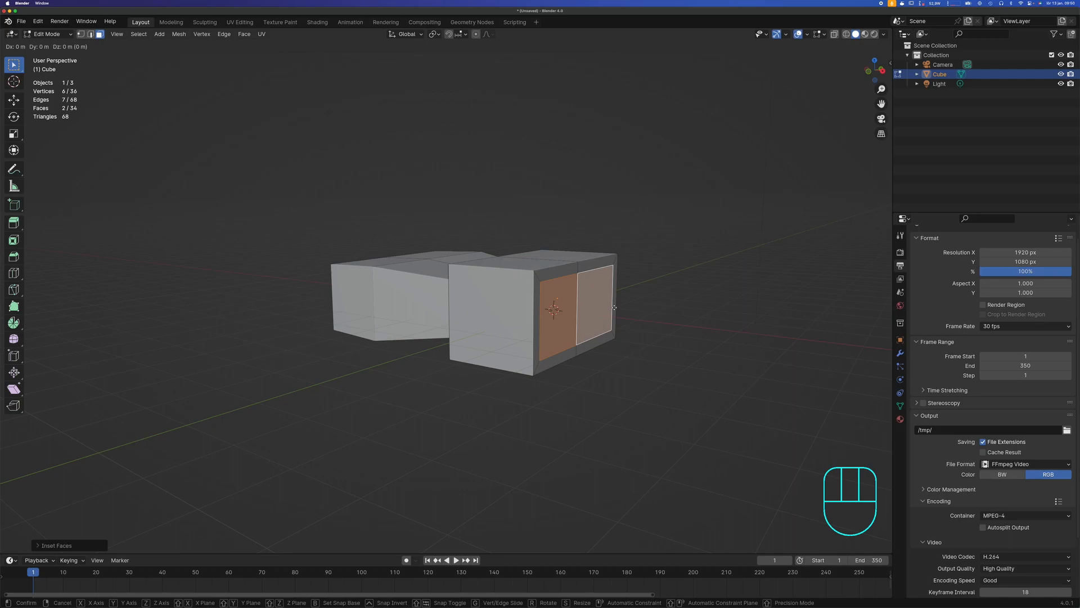
pyautogui.press('x')
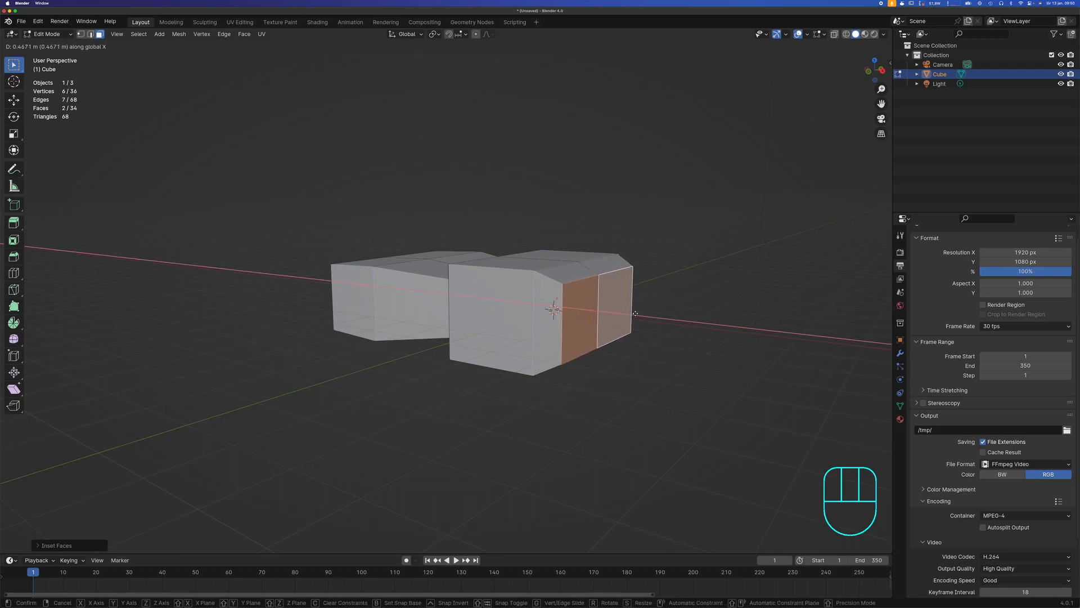
pyautogui.click(635, 314)
# - Extrude the shoulder's end faces farther outward and scale them down to taper the new section
pyautogui.moveTo(636, 314); pyautogui.dragTo(597, 280, button='middle')
pyautogui.press('e')
pyautogui.click(667, 307)
pyautogui.press('s')
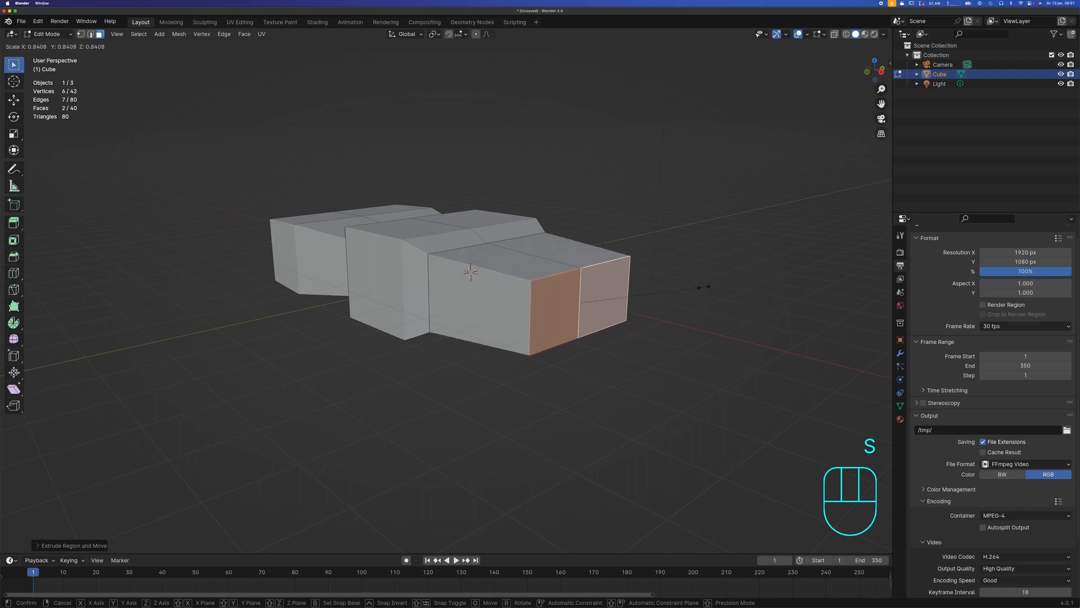
pyautogui.click(696, 287)
# - In the front view, move the tapered section's end faces down about 0.16 m along Z and rotate them counterclockwise into a slant
pyautogui.moveTo(696, 287); pyautogui.dragTo(711, 251, button='middle')
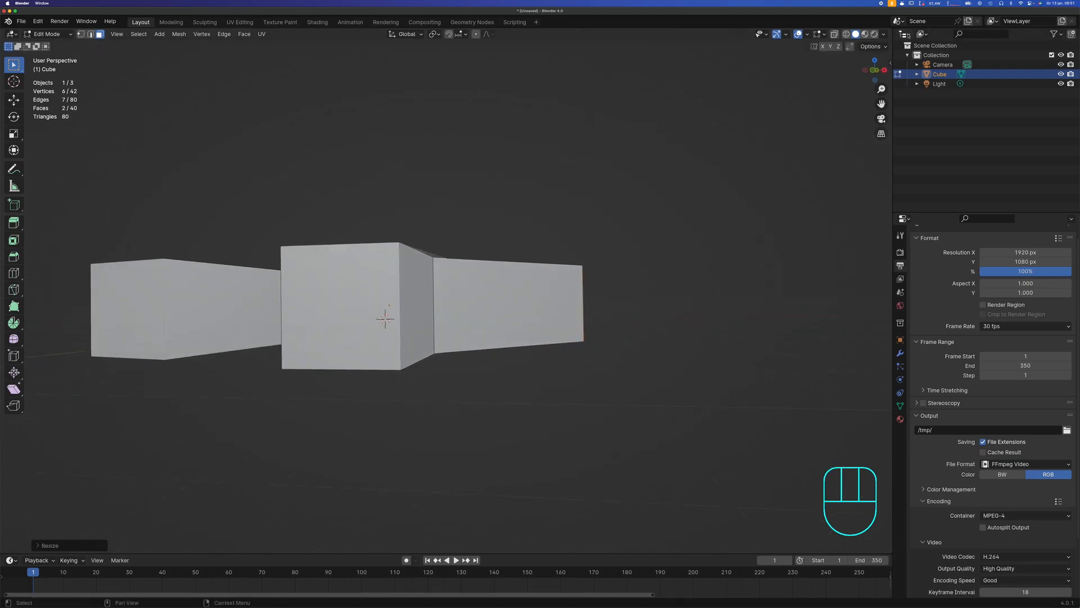
pyautogui.click(873, 71)
pyautogui.keyDown('shift'); pyautogui.moveTo(663, 282); pyautogui.dragTo(710, 282, button='middle'); pyautogui.keyUp('shift')
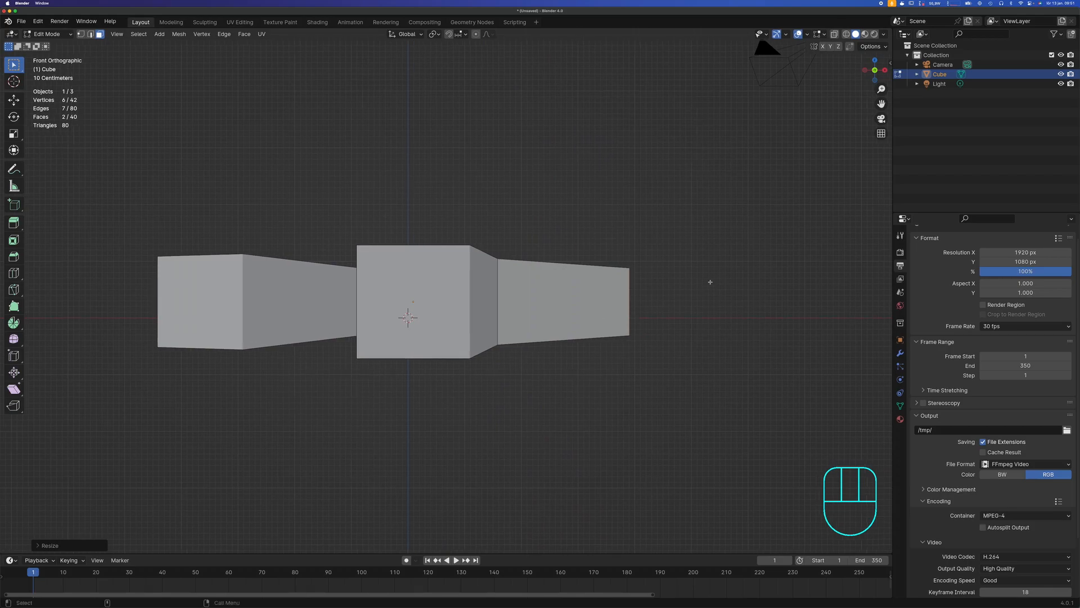
pyautogui.press('g')
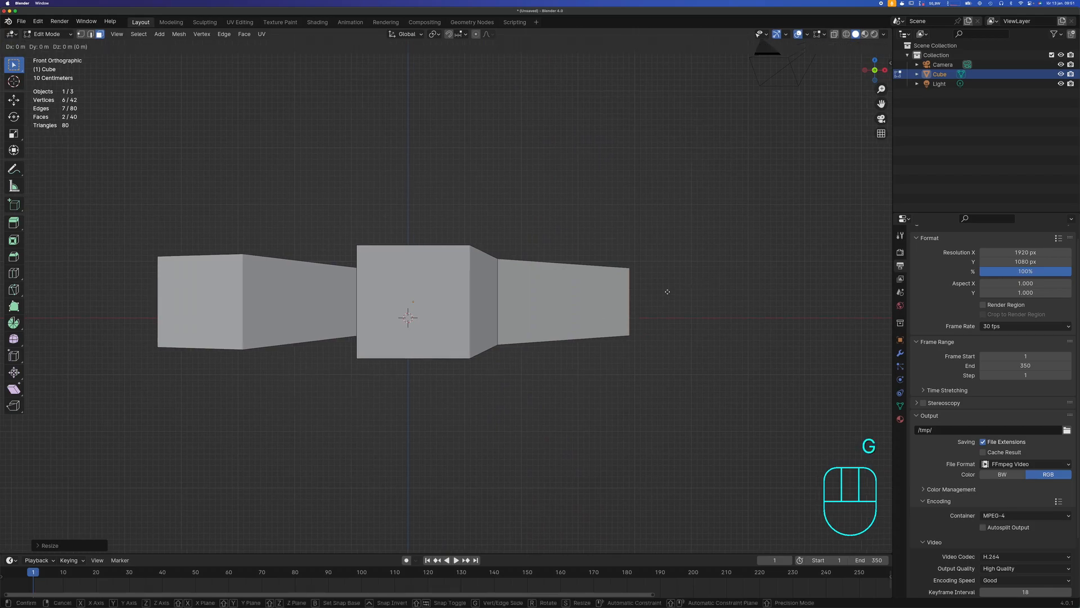
pyautogui.press('z')
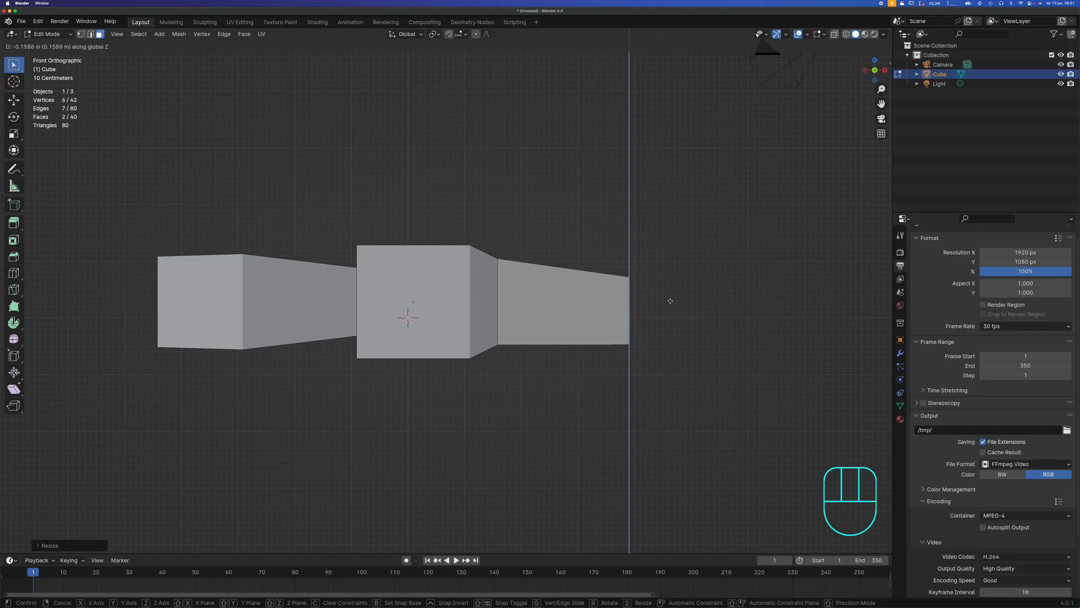
pyautogui.click(670, 301)
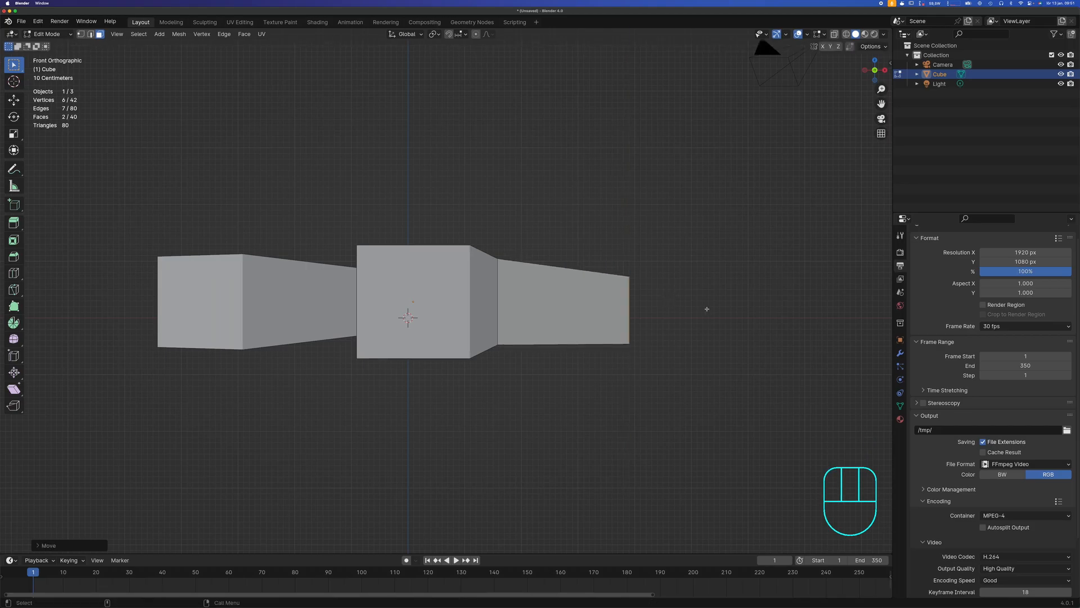
pyautogui.press('r')
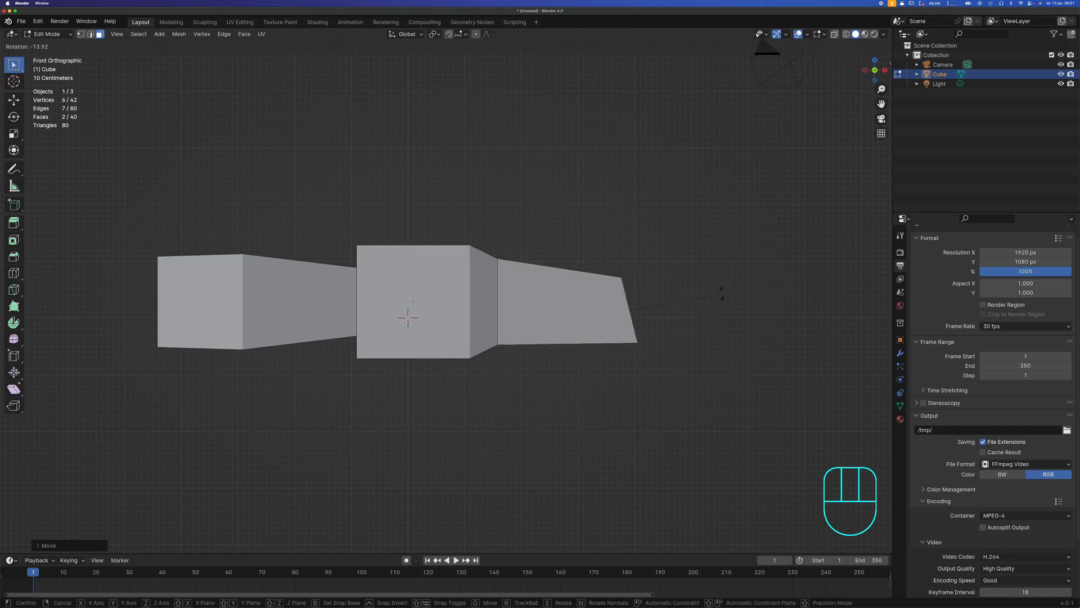
pyautogui.click(711, 274)
# - Select the two top faces of the central block and extrude them about 1 m upward in the front view
pyautogui.moveTo(711, 273); pyautogui.dragTo(710, 138, button='middle')
pyautogui.moveTo(586, 306); pyautogui.dragTo(551, 293, button='middle')
pyautogui.click(520, 301)
pyautogui.keyDown('shift'); pyautogui.click(531, 329); pyautogui.keyUp('shift')
pyautogui.moveTo(532, 329); pyautogui.dragTo(565, 284, button='middle')
pyautogui.scroll(4, 566, 284)
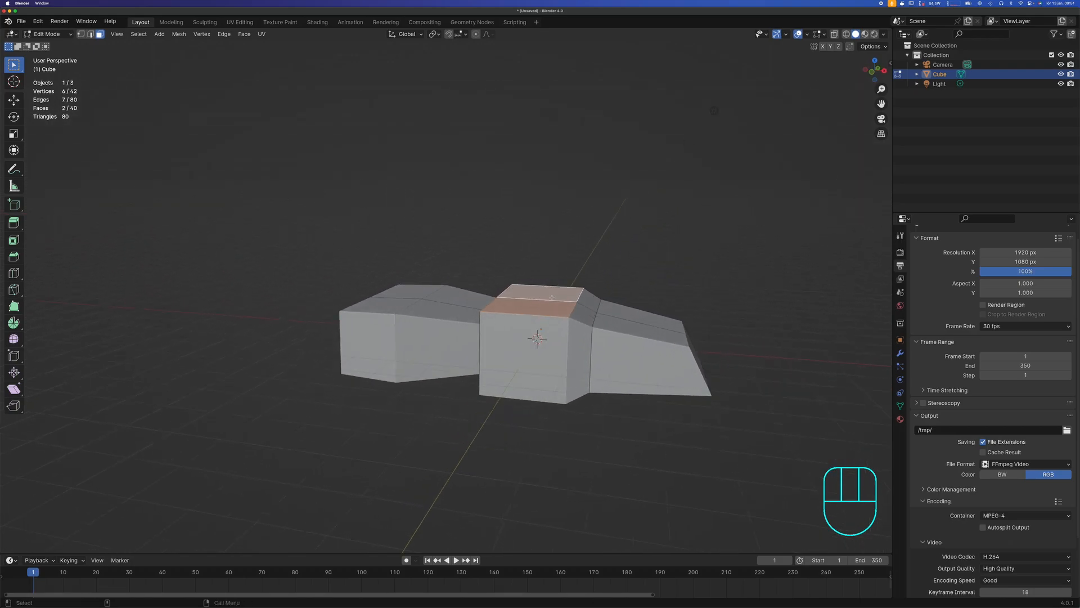
pyautogui.moveTo(551, 297); pyautogui.dragTo(553, 292, button='middle')
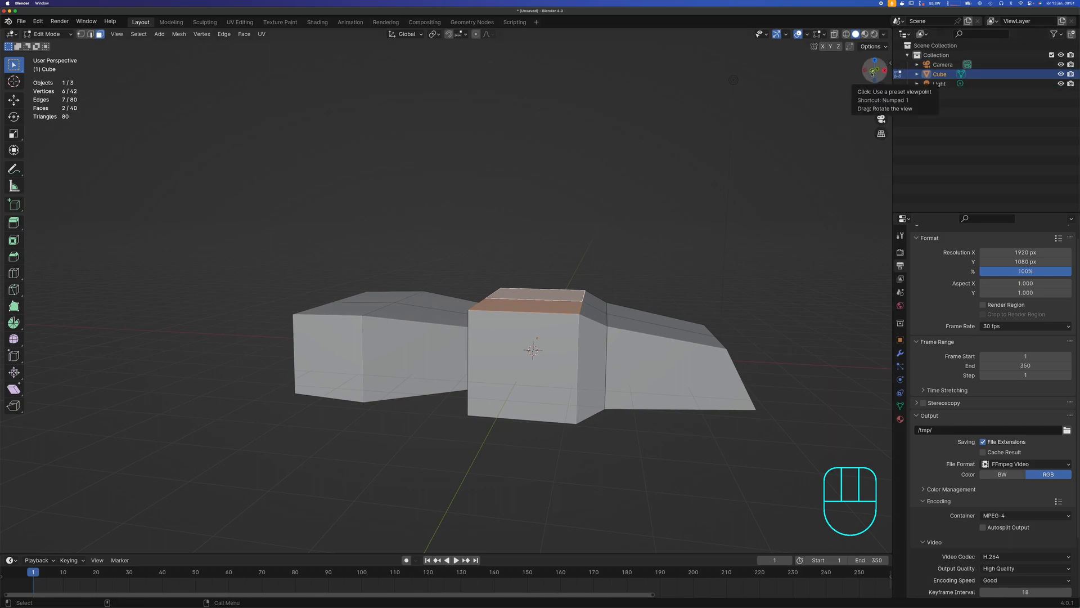
pyautogui.click(873, 72)
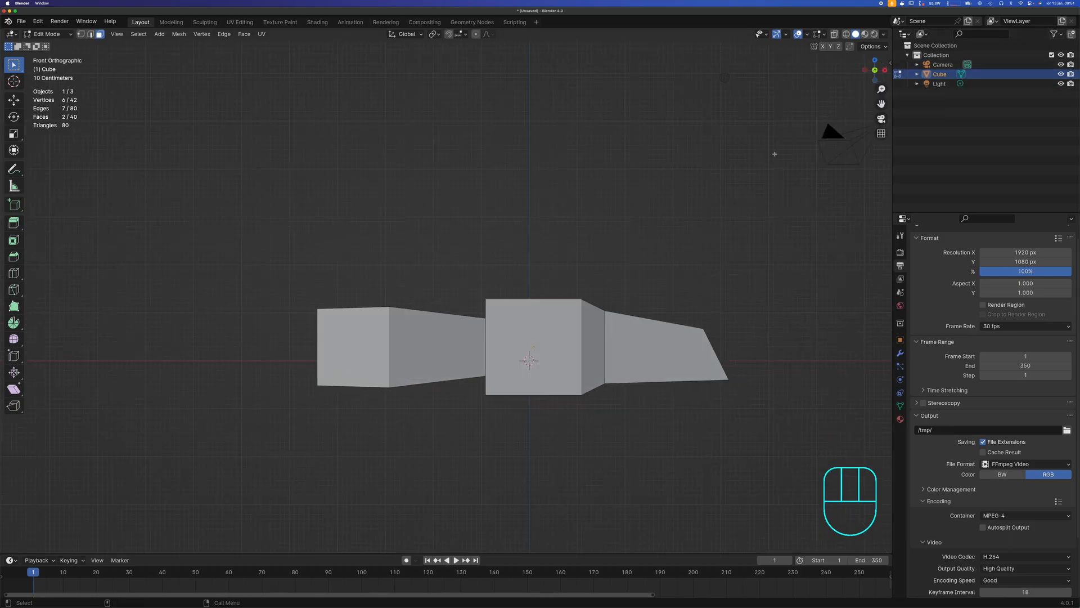
pyautogui.press('e')
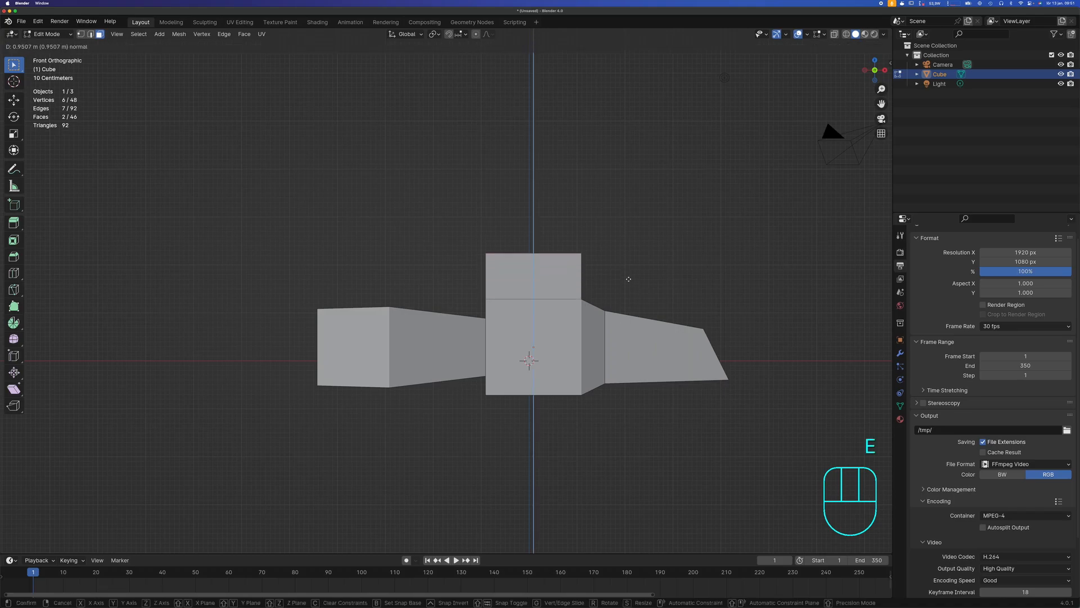
pyautogui.click(628, 275)
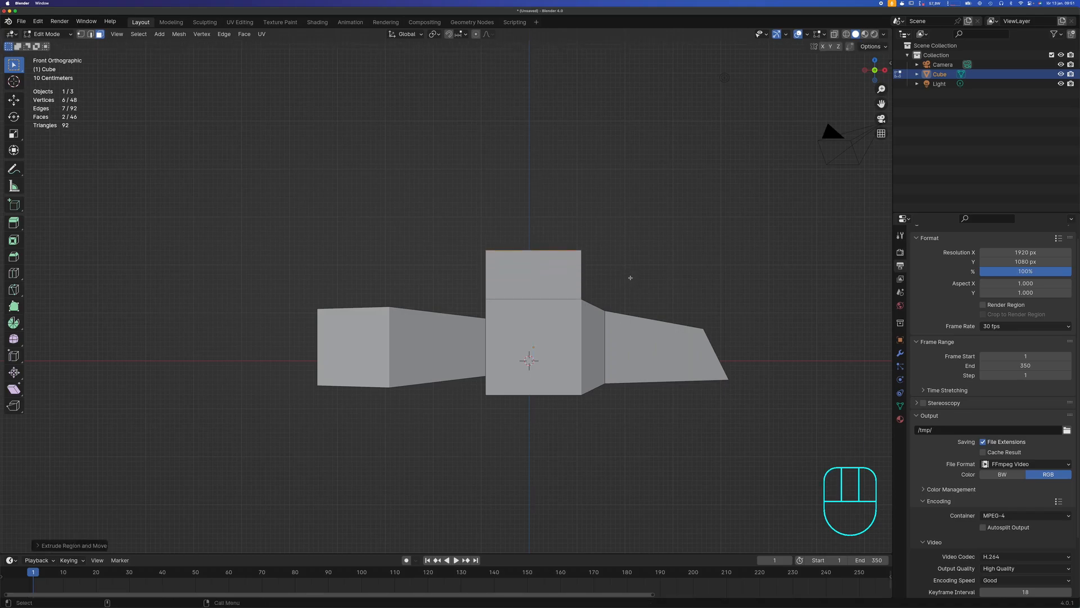
# - Move the extruded top faces toward negative X and rotate them about 28 degrees counterclockwise in the front view
pyautogui.press('g')
pyautogui.click(628, 283)
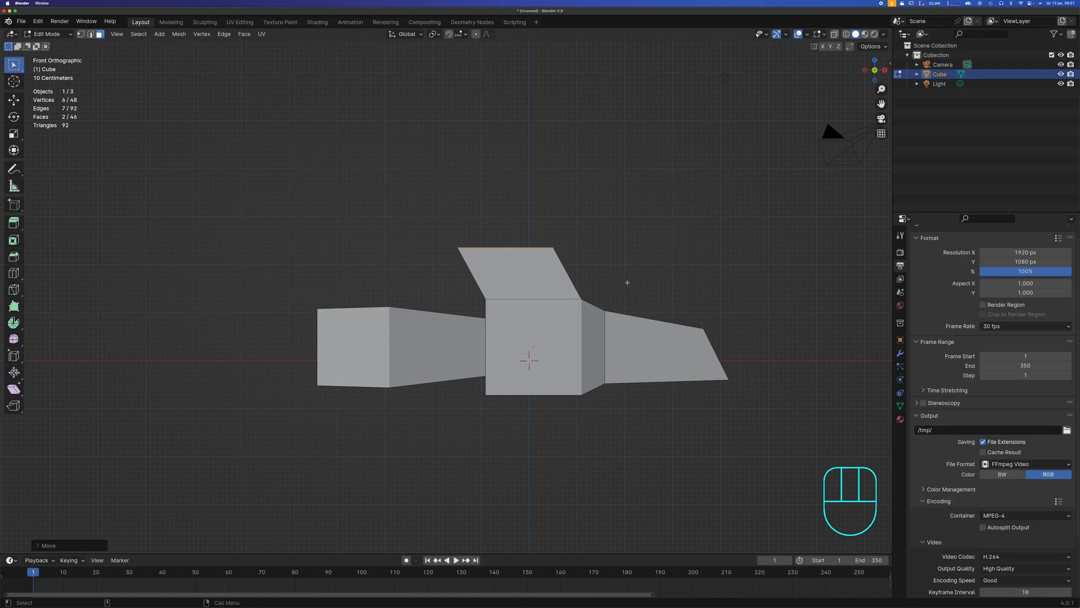
pyautogui.press('r')
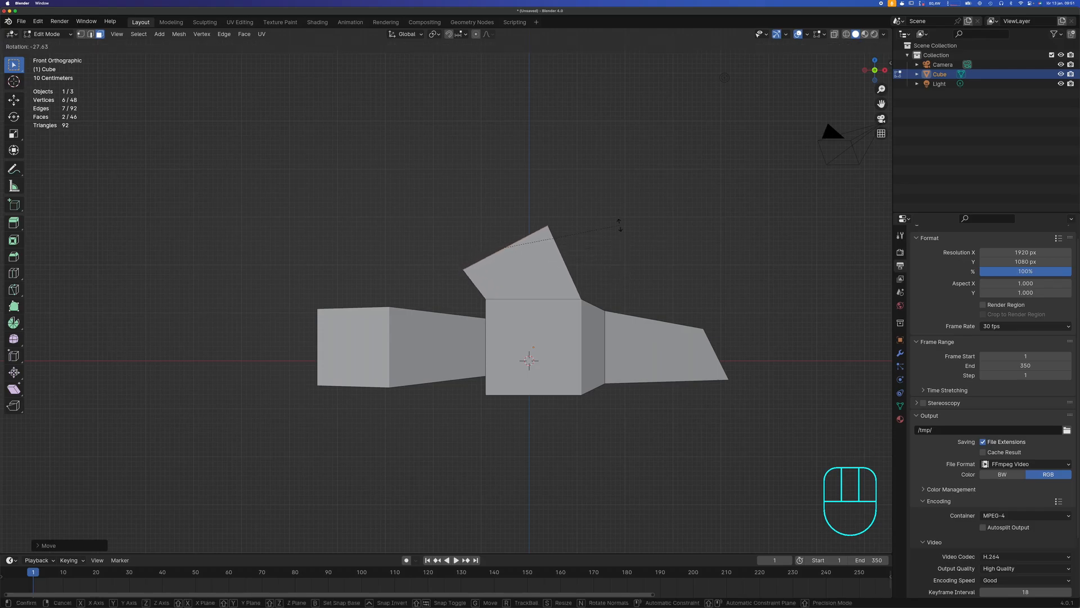
pyautogui.click(620, 225)
# - Scale the tilted top faces down slightly and extrude them outward along their normal
pyautogui.press('s')
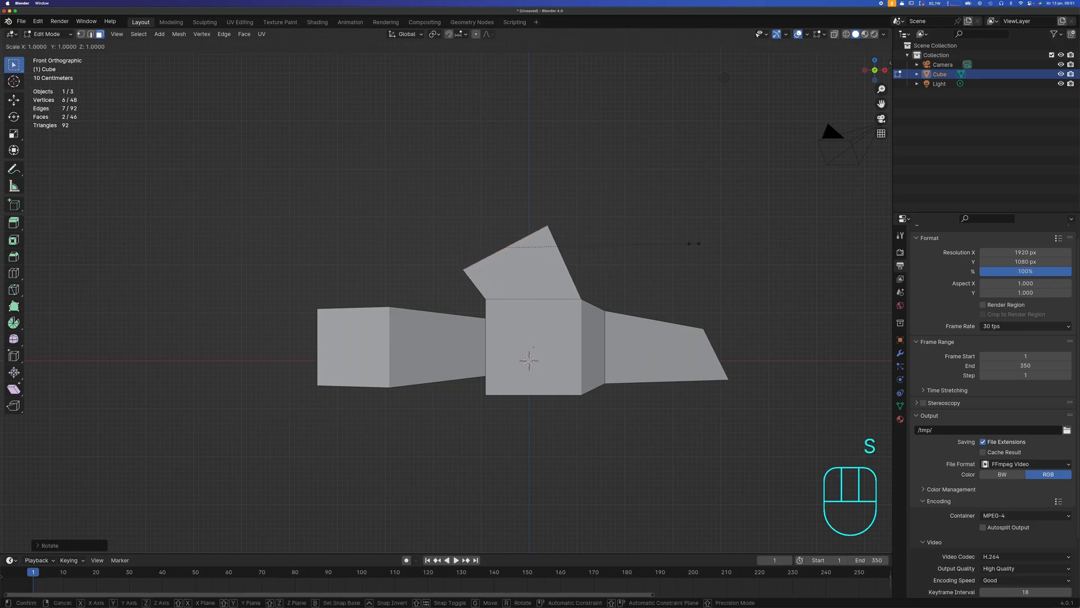
pyautogui.click(654, 247)
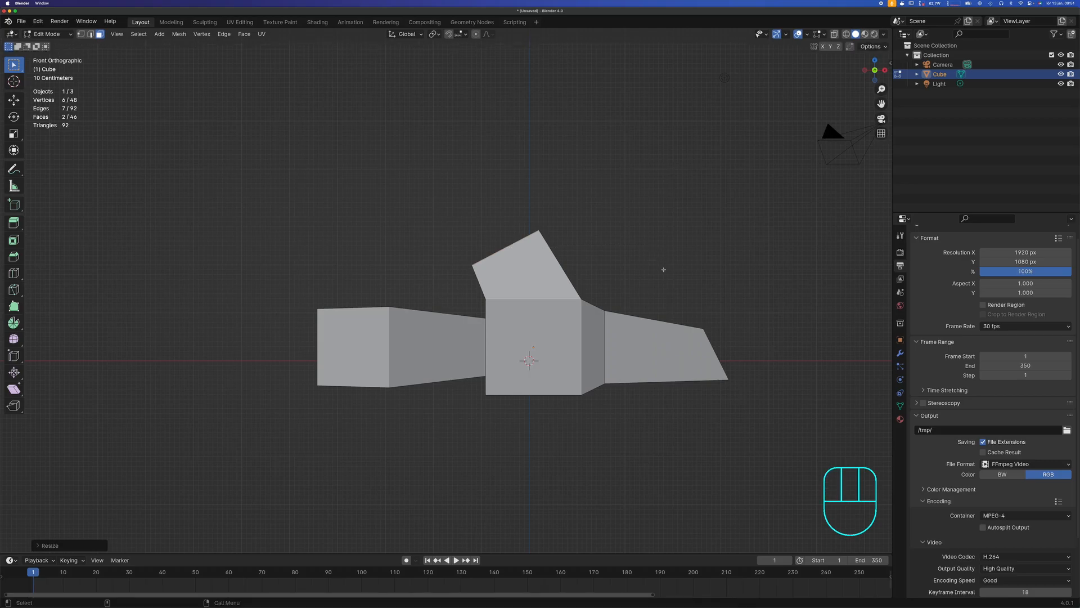
pyautogui.press('e')
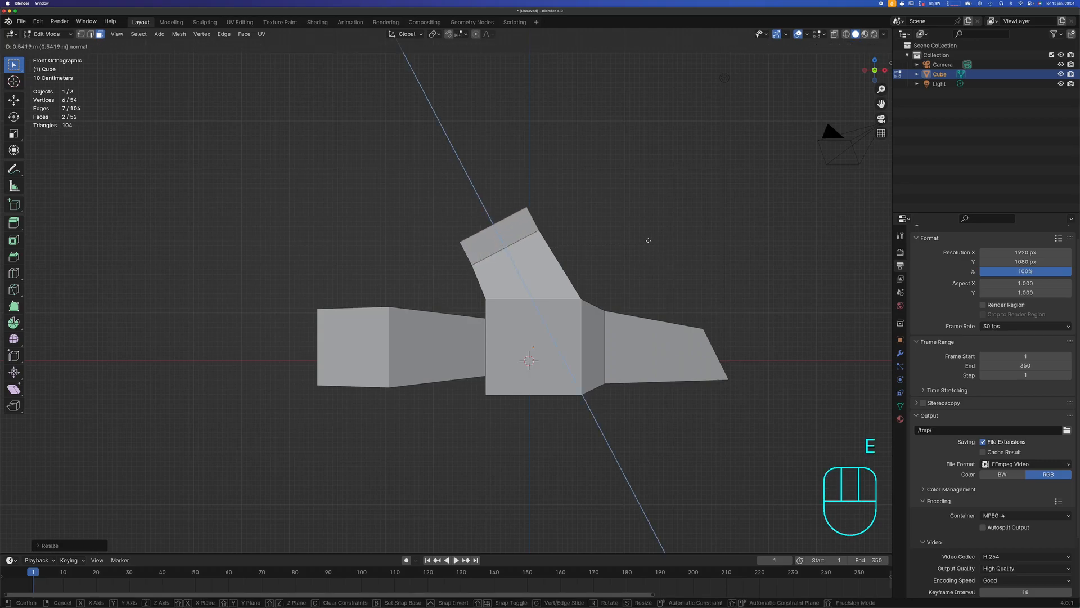
pyautogui.click(638, 225)
# - Move the extruded end faces toward negative X and slightly down, and rotate them further counterclockwise in the front view
pyautogui.press('g')
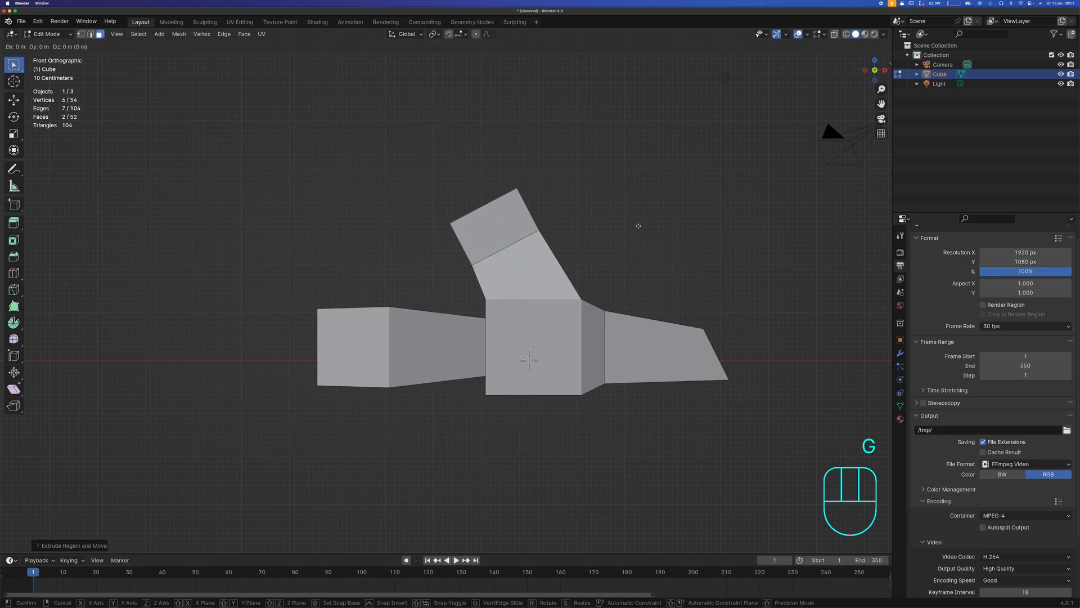
pyautogui.click(625, 236)
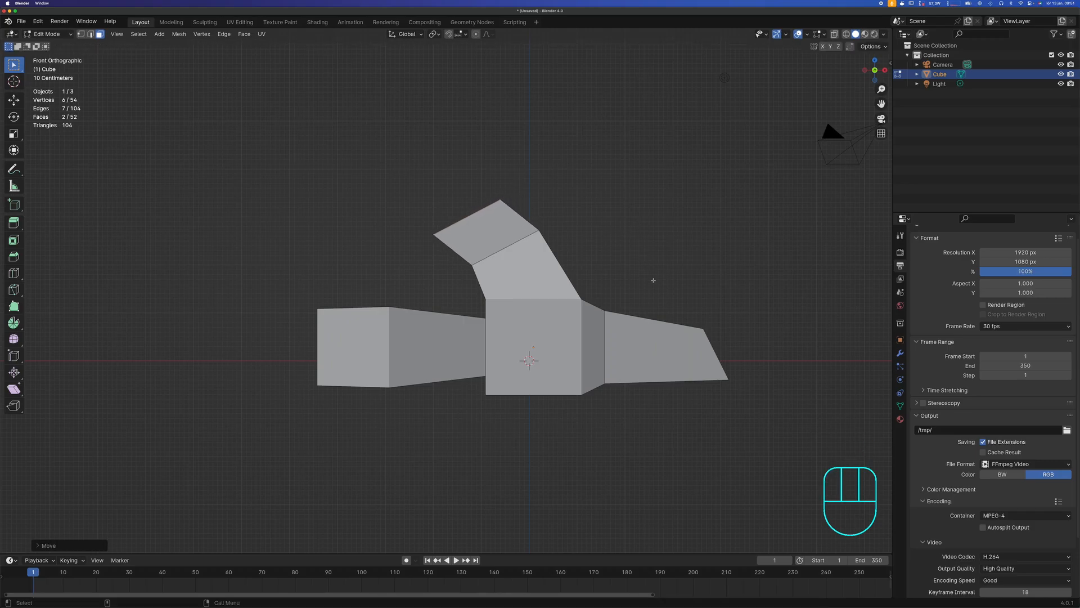
pyautogui.press('r')
pyautogui.click(656, 239)
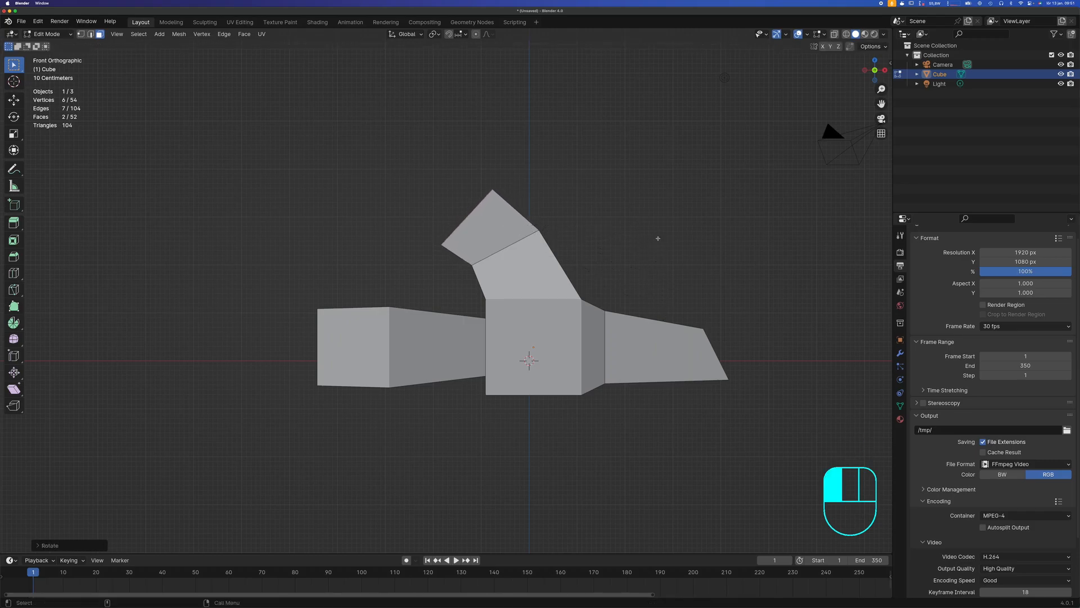
# - Scale the tilted end faces down to about 0.86 and extrude them outward along their normal into another arm segment
pyautogui.press('s')
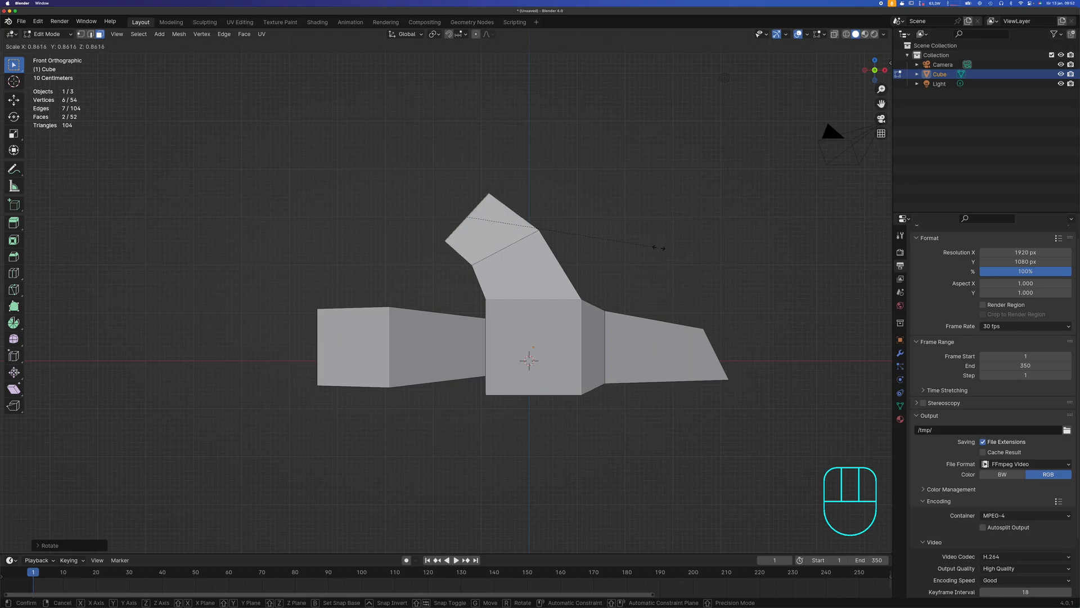
pyautogui.click(656, 247)
pyautogui.keyDown('shift'); pyautogui.moveTo(621, 281); pyautogui.dragTo(634, 270, button='middle'); pyautogui.keyUp('shift')
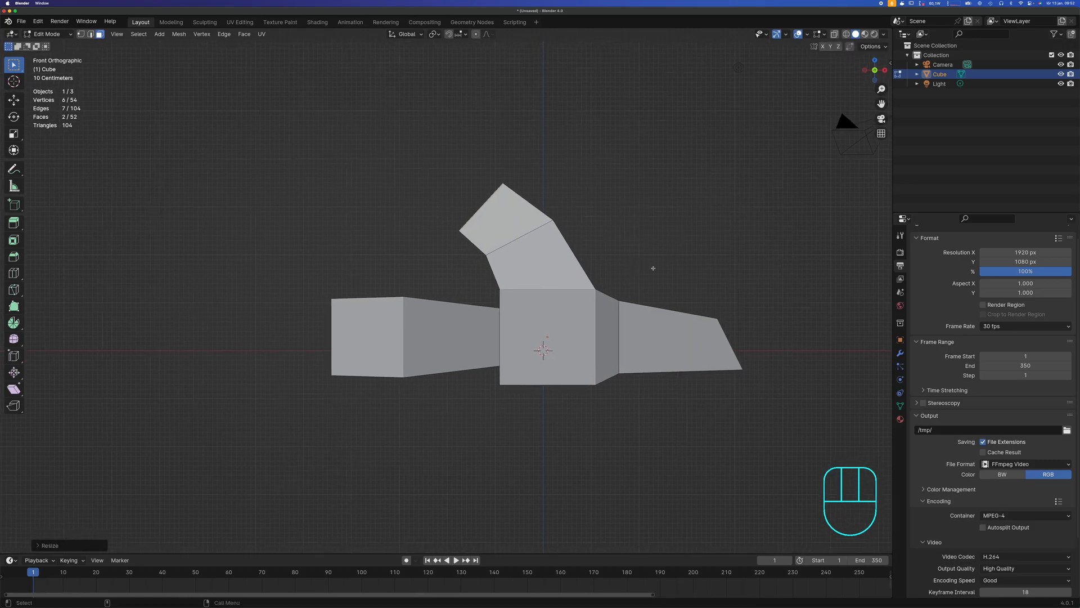
pyautogui.press('e')
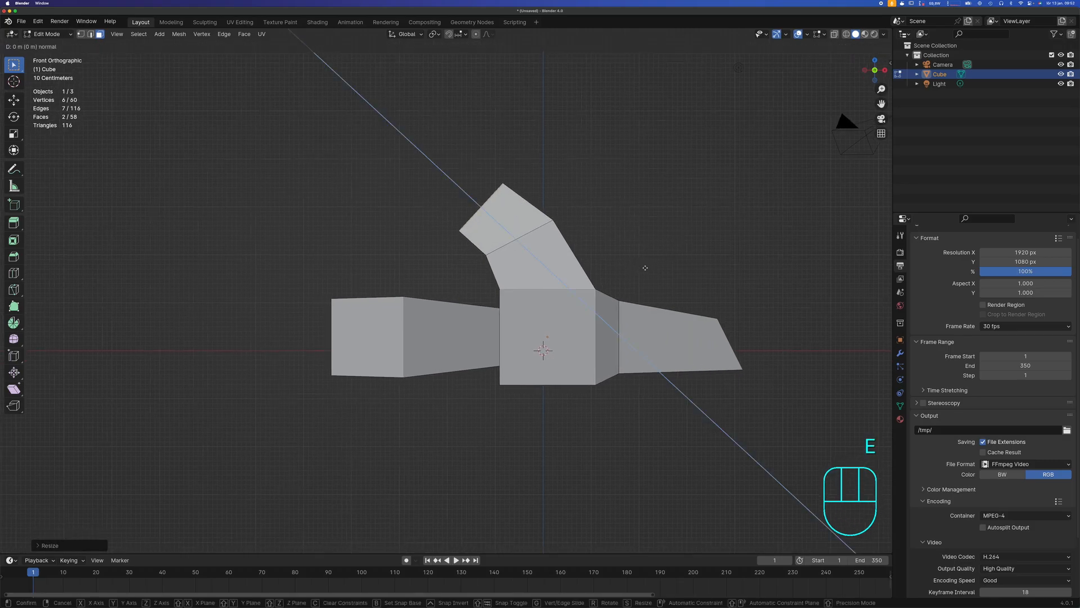
pyautogui.click(598, 244)
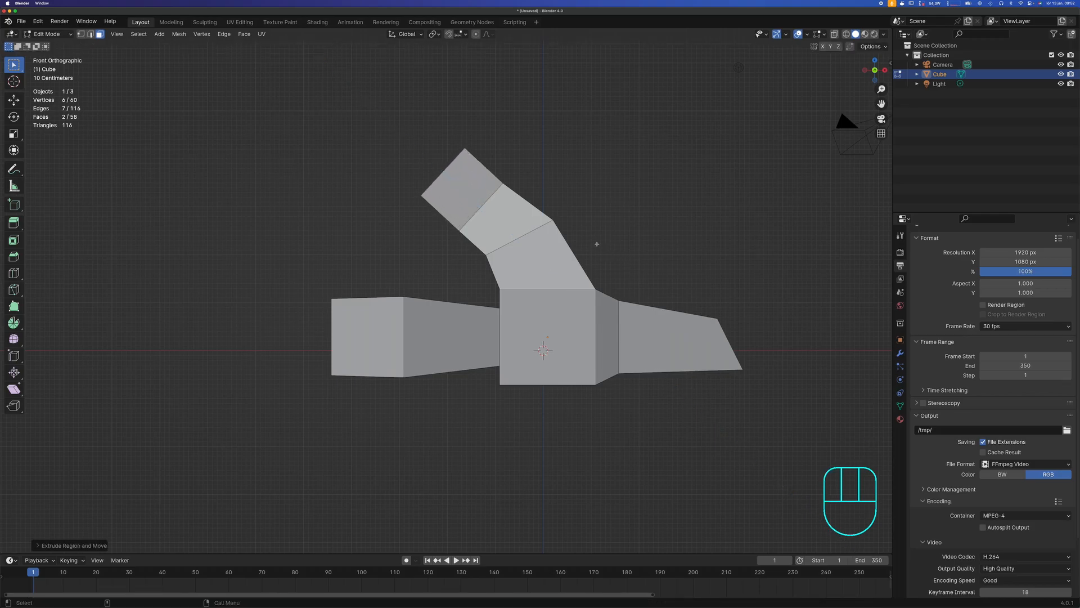
# - Bend the new segment's end faces down toward negative X, rotating them counterclockwise and scaling them smaller
pyautogui.press('g')
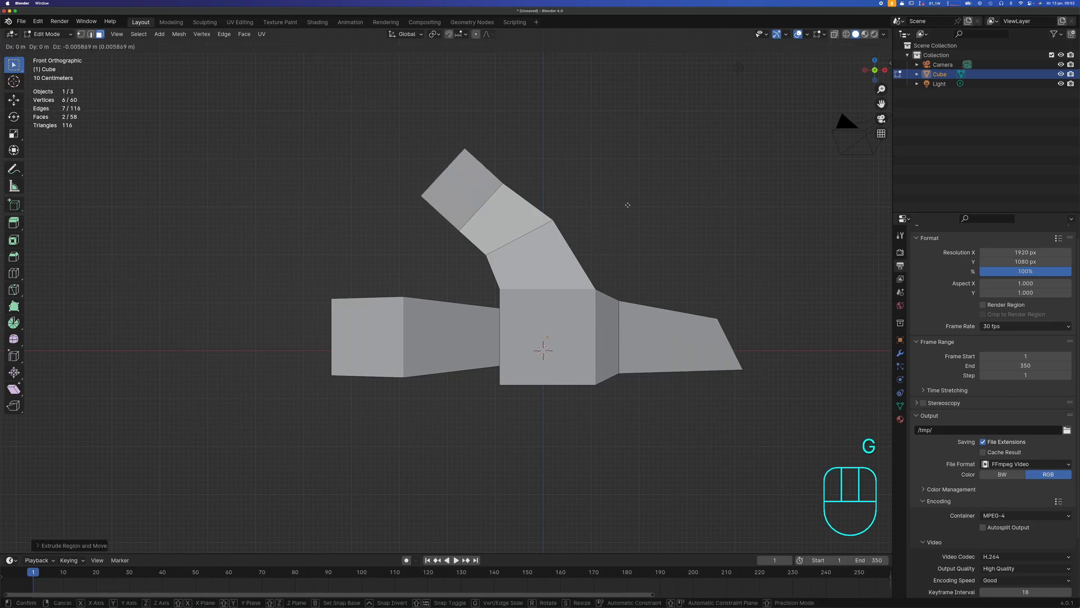
pyautogui.click(616, 226)
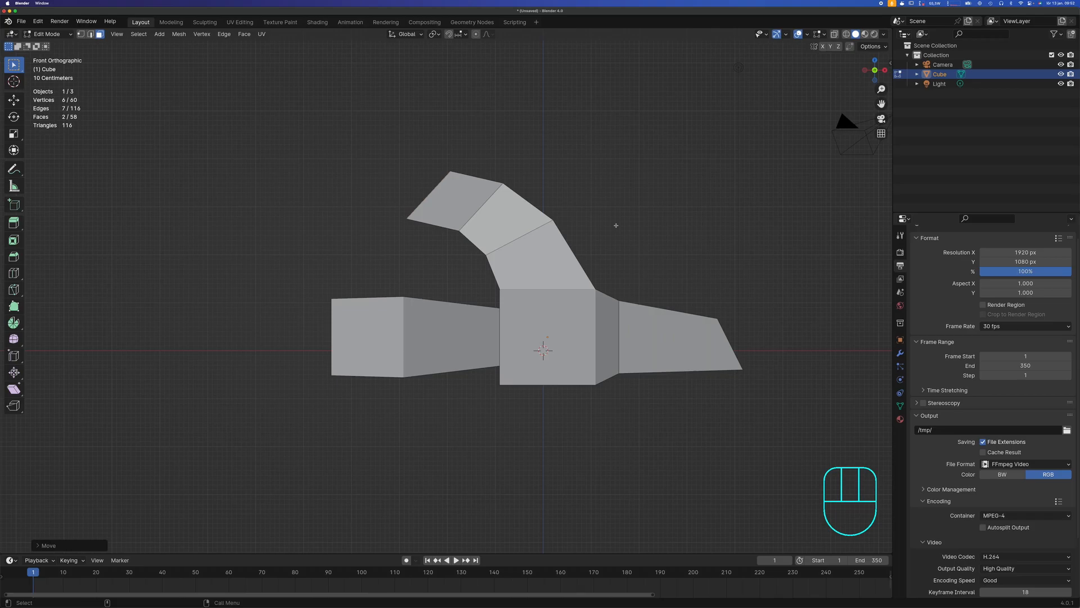
pyautogui.press('r')
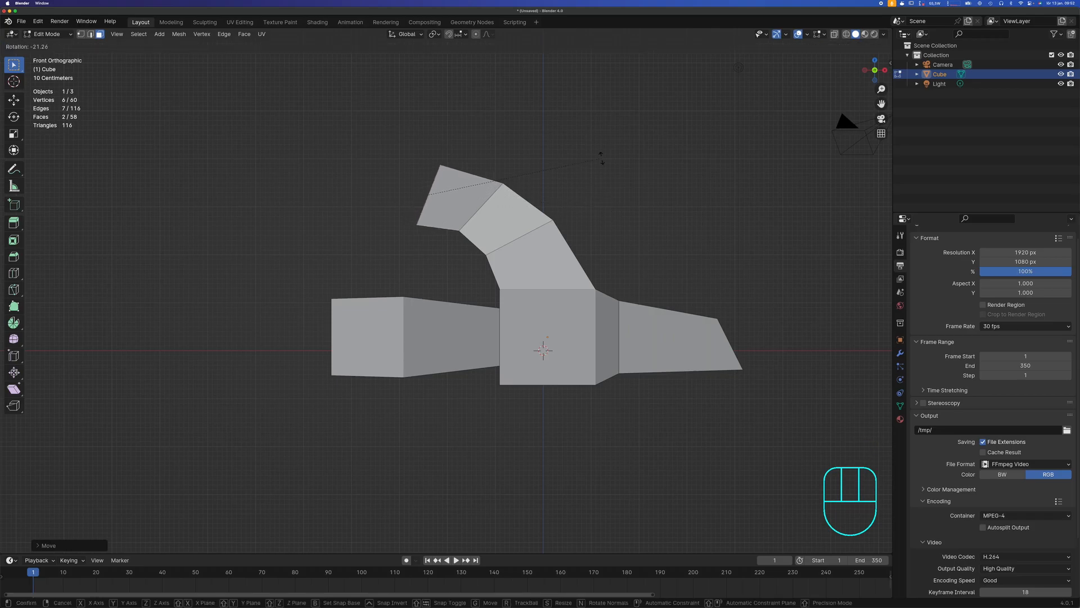
pyautogui.click(601, 147)
pyautogui.press('s')
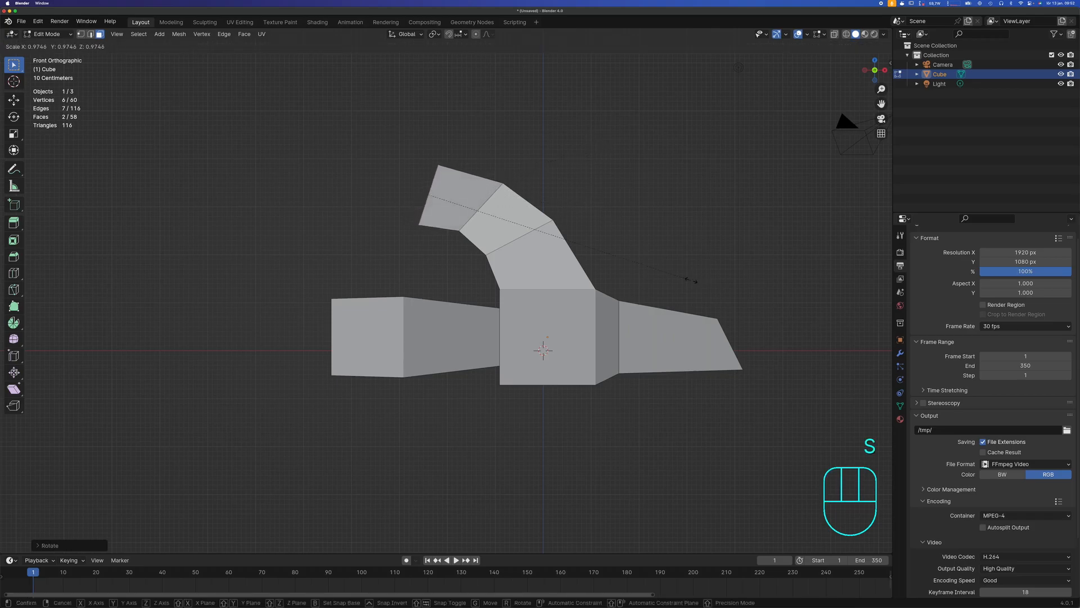
pyautogui.click(627, 256)
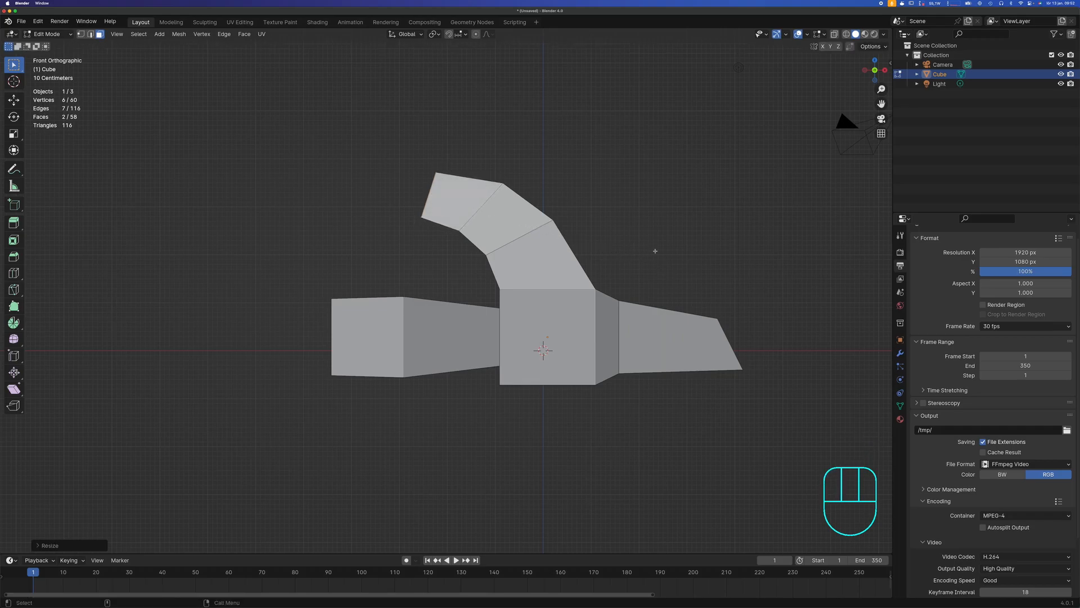
# - Inset the curved arm's two end faces by about 0.22 m and extrude the inner faces inward to form a recess
pyautogui.moveTo(577, 209); pyautogui.dragTo(565, 239, button='middle')
pyautogui.scroll(3, 570, 240)
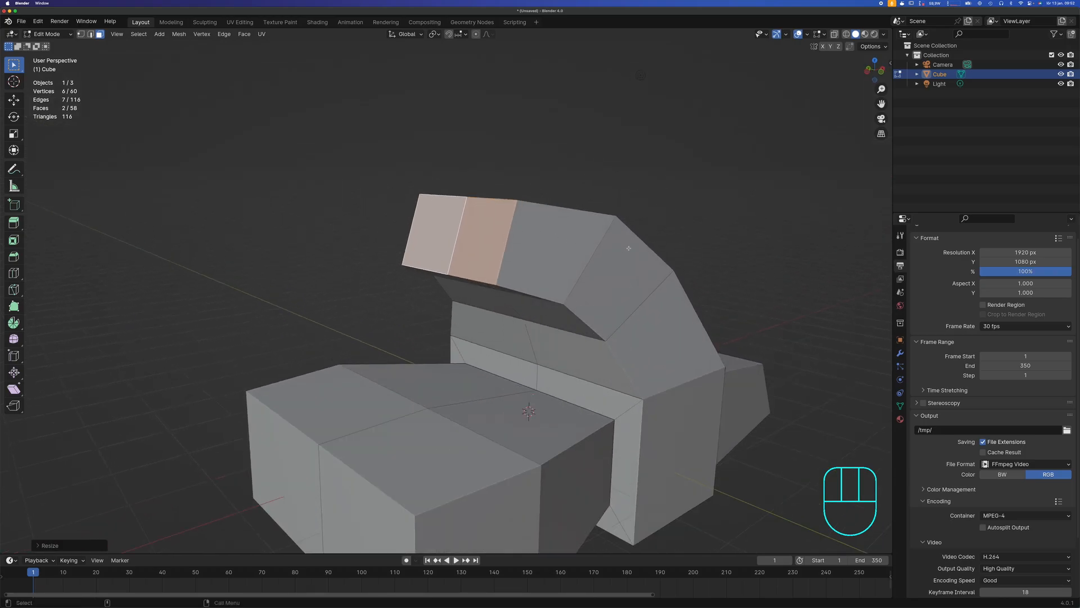
pyautogui.press('i')
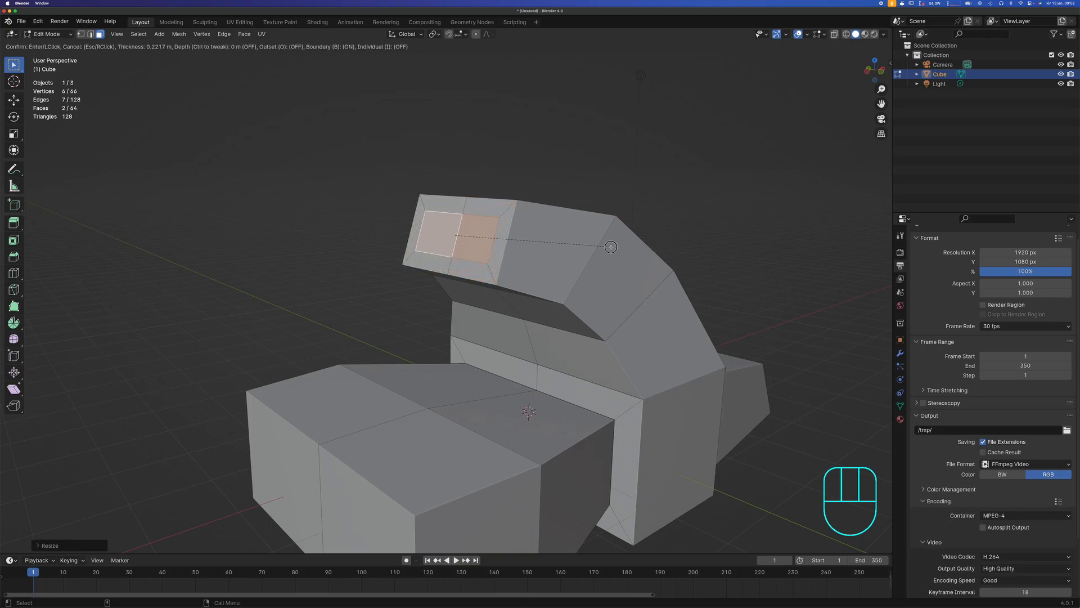
pyautogui.click(611, 247)
pyautogui.press('e')
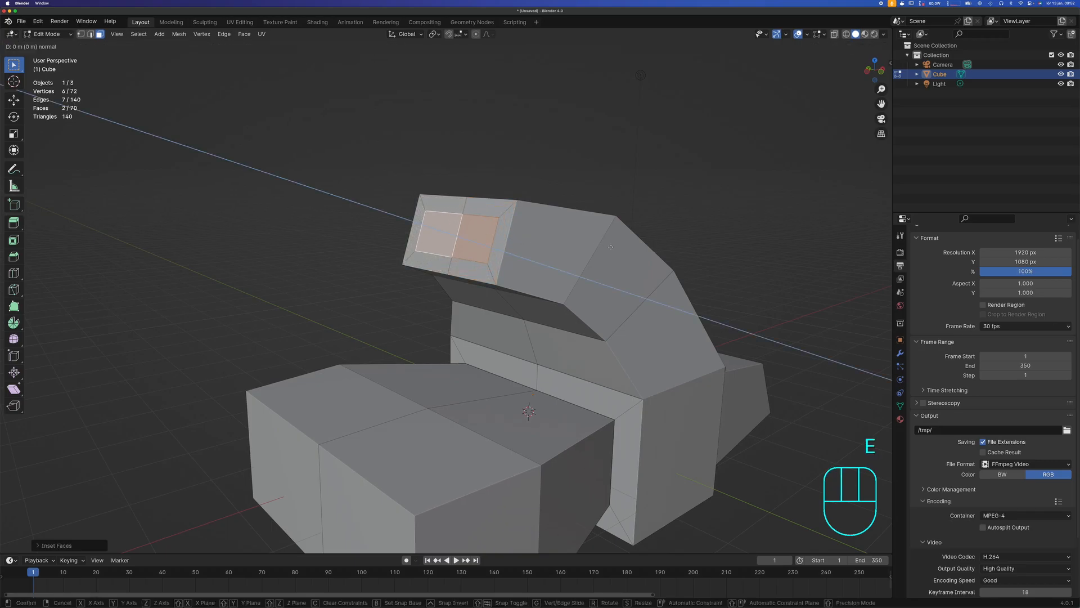
pyautogui.click(641, 248)
# - Return to Object Mode and view the whole shape from its opposite side
pyautogui.scroll(-4, 643, 248)
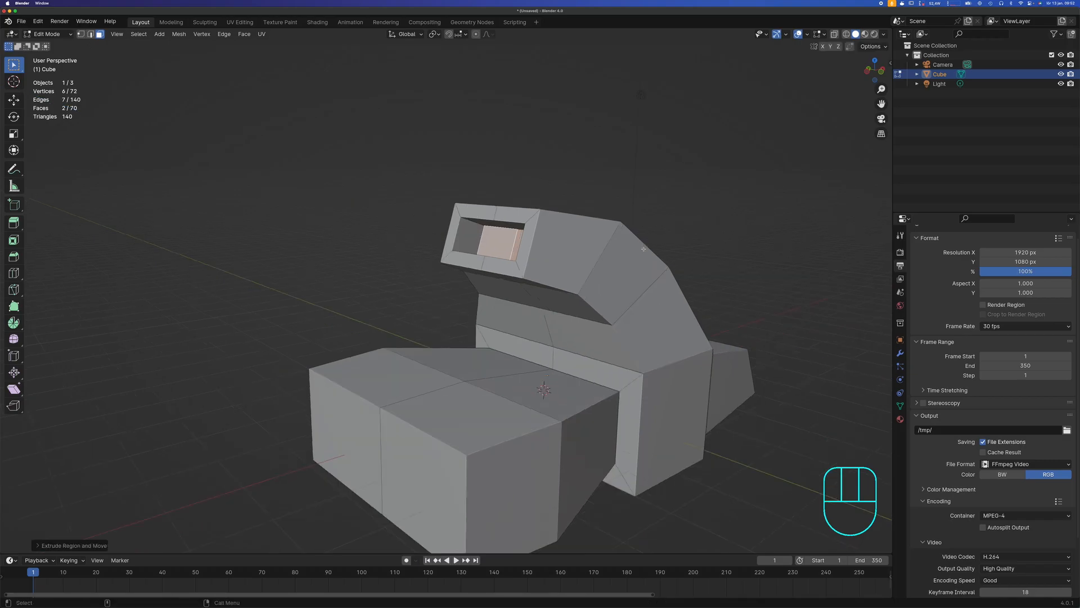
pyautogui.press('Tab')
pyautogui.moveTo(718, 248); pyautogui.dragTo(415, 258, button='middle')
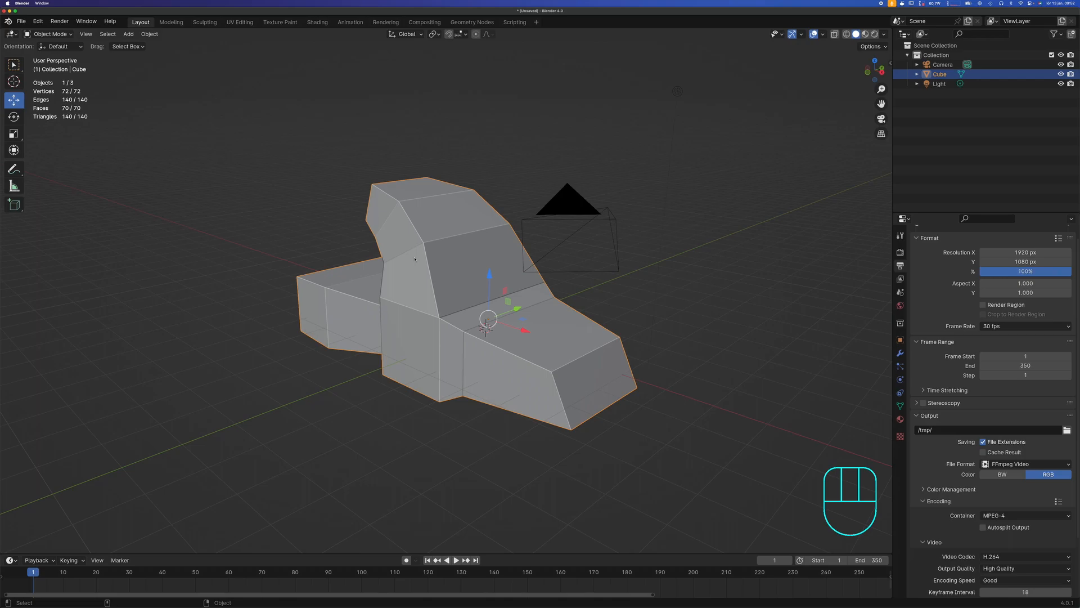